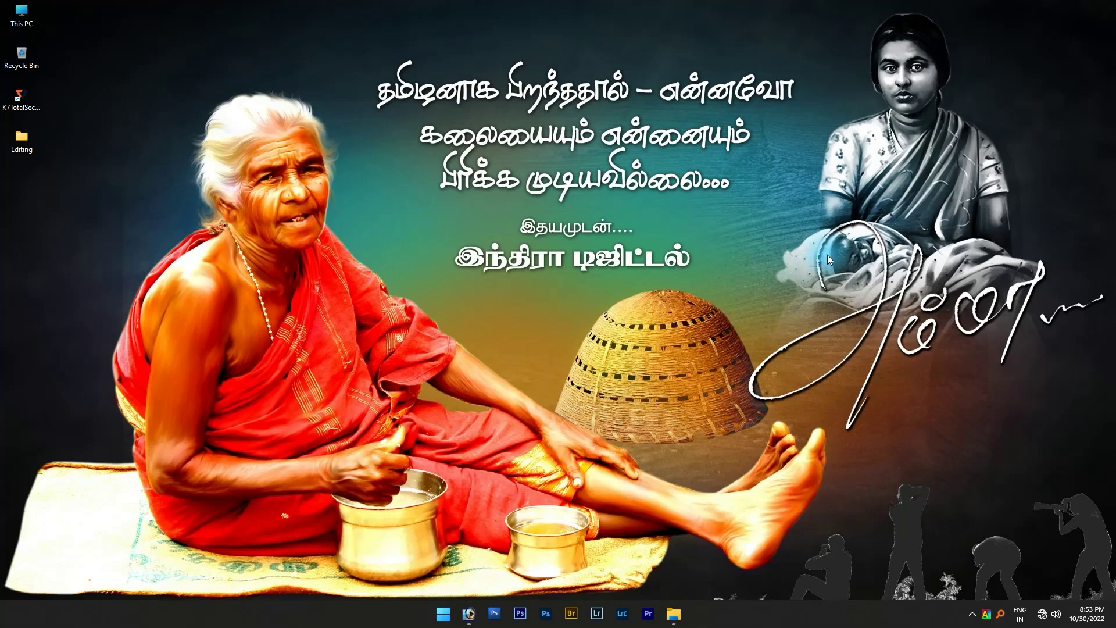
- Review the 10X20 reference design in the Editing folder and select the DSC_1986 couple photo
{"action": "left_click", "coordinate": [673, 614]}
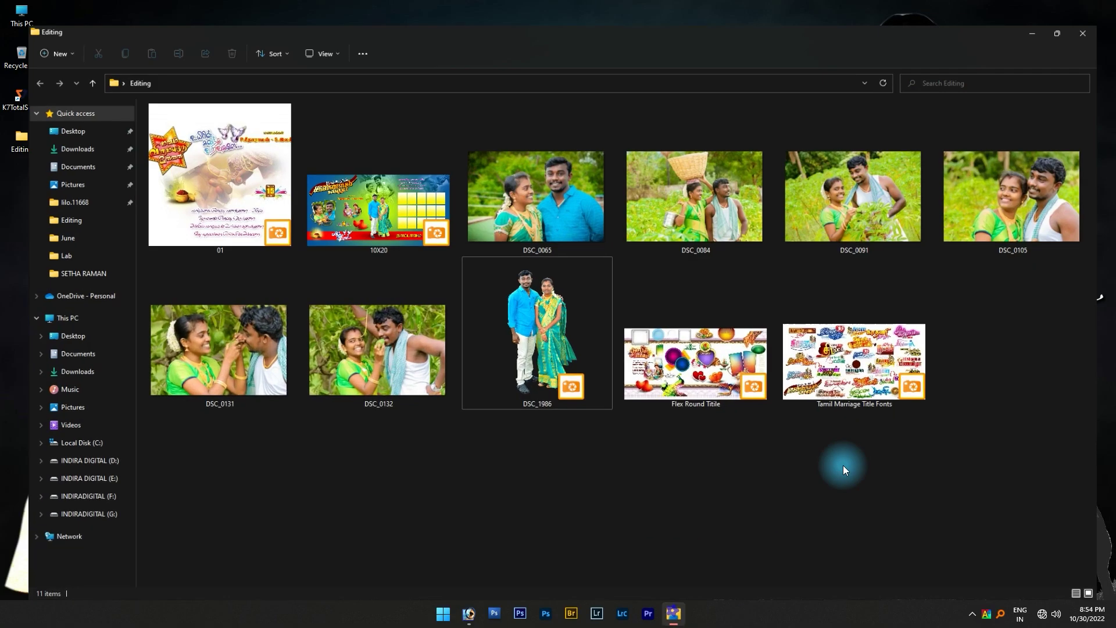
{"action": "left_click", "coordinate": [370, 205]}
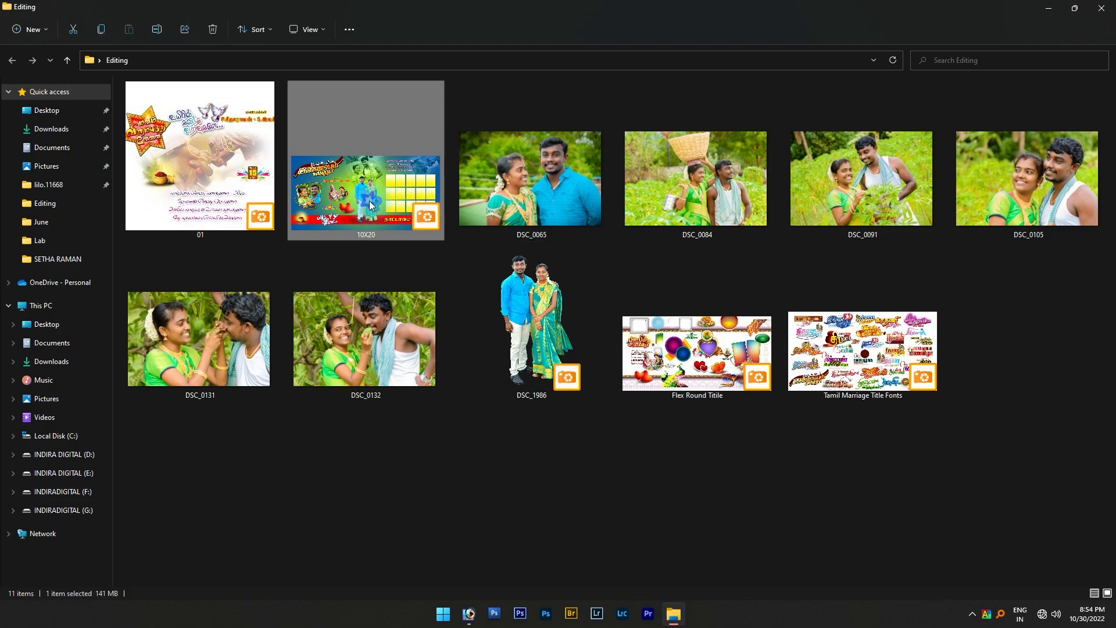
{"action": "double_click", "coordinate": [370, 204]}
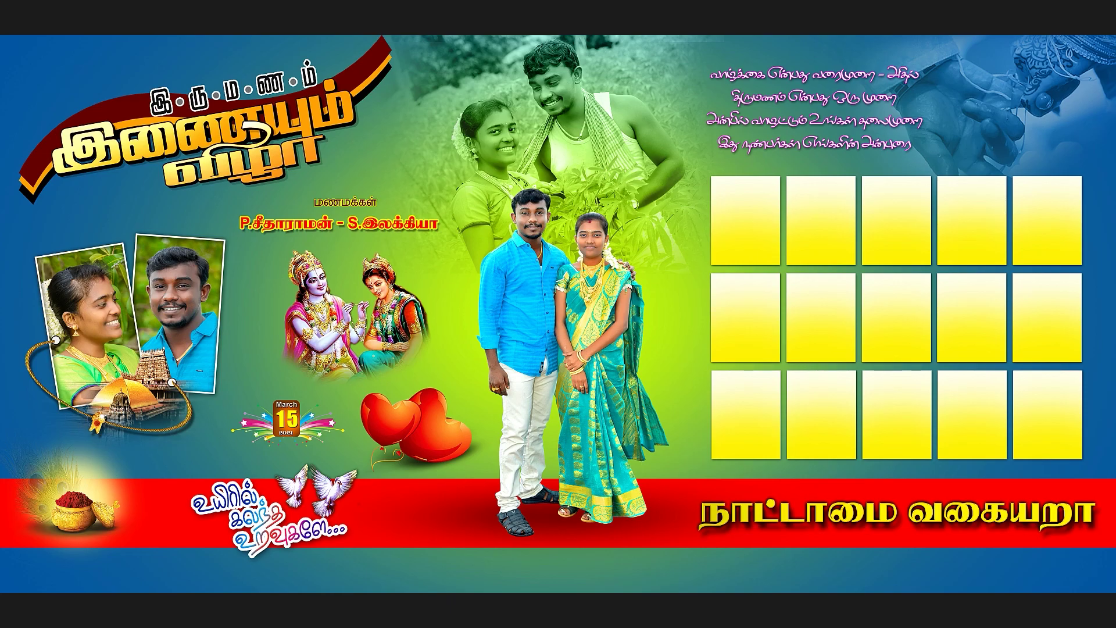
{"action": "key", "text": "Escape"}
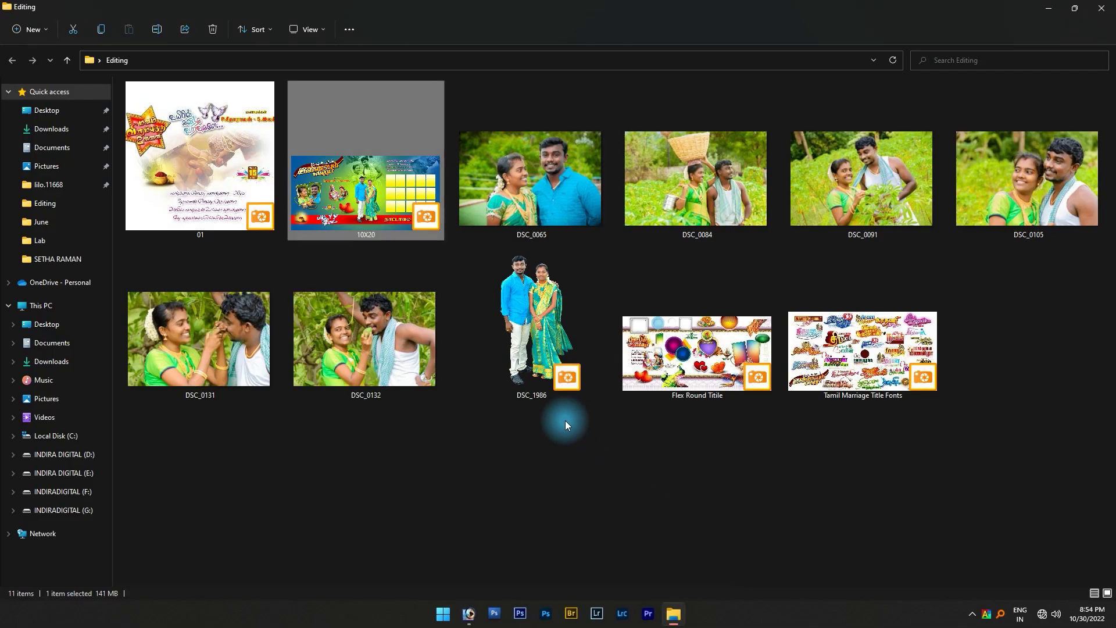
{"action": "double_click", "coordinate": [358, 215]}
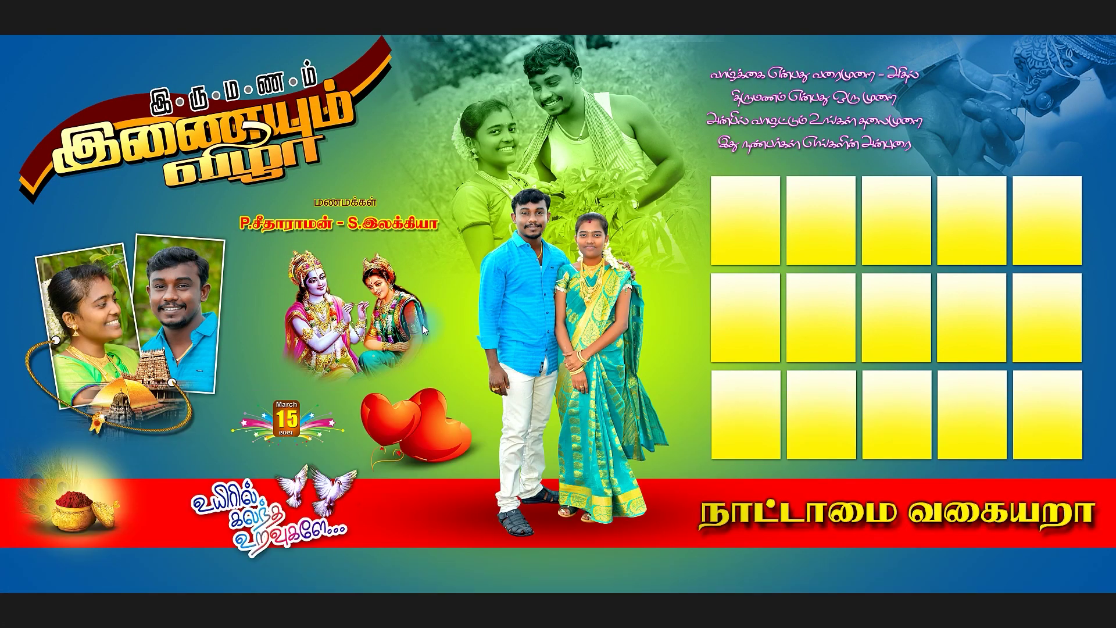
{"action": "key", "text": "Escape"}
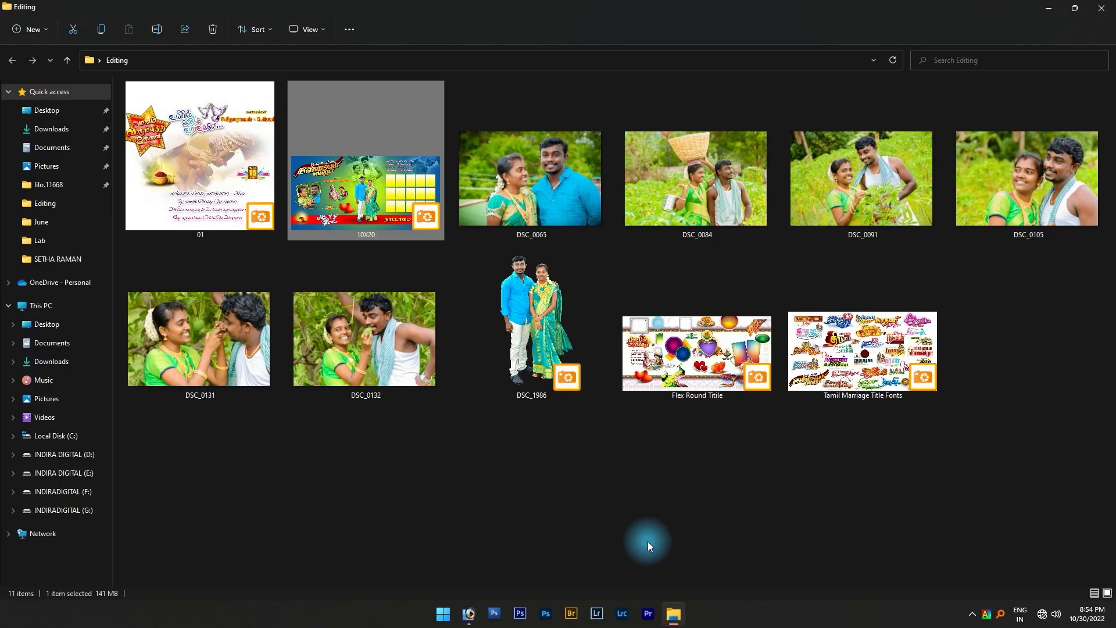
{"action": "left_click", "coordinate": [525, 421]}
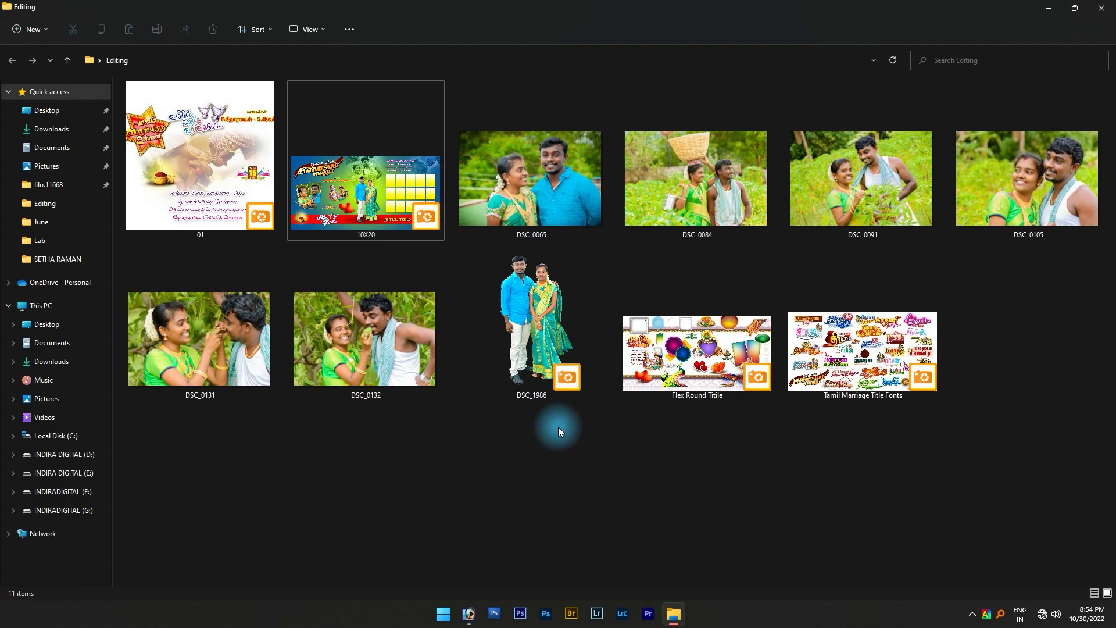
{"action": "left_click", "coordinate": [535, 394]}
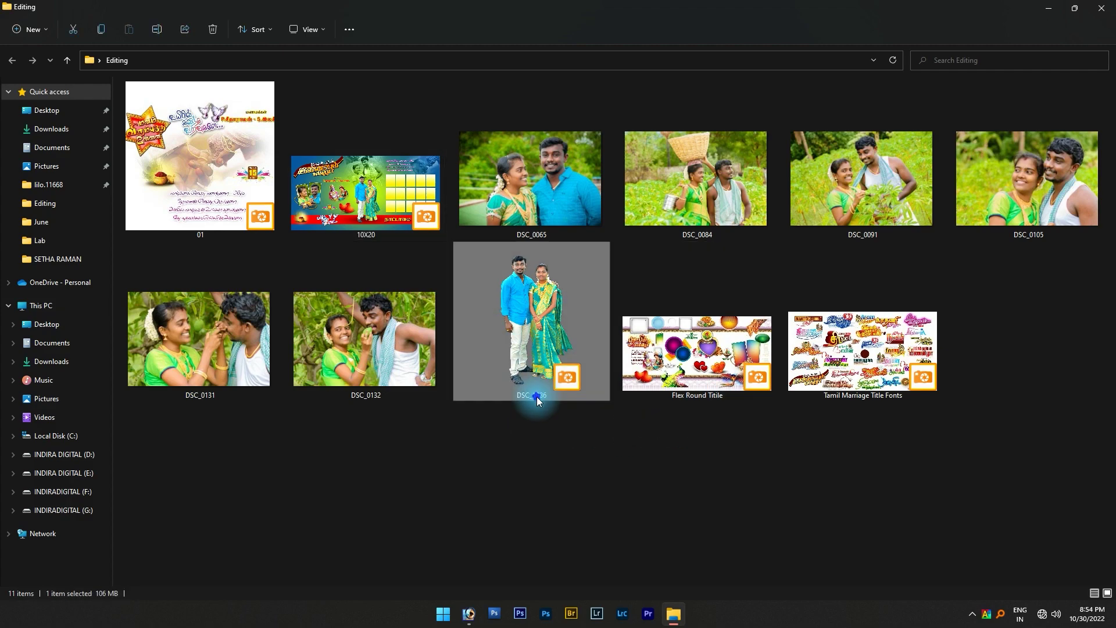
{"action": "left_click", "coordinate": [1046, 7]}
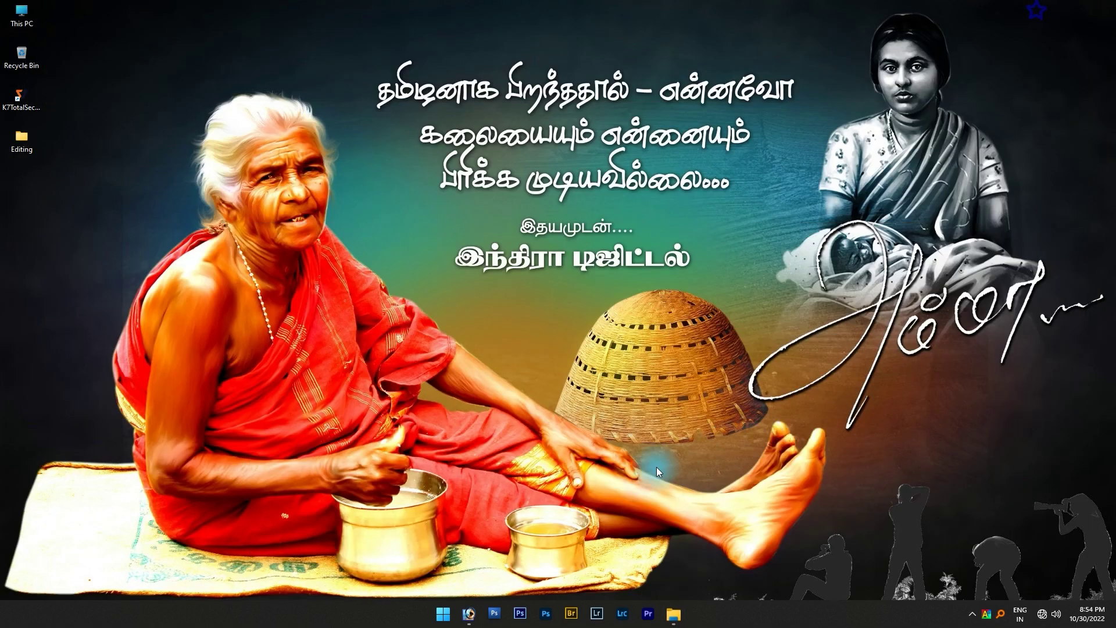
{"action": "left_click", "coordinate": [492, 608]}
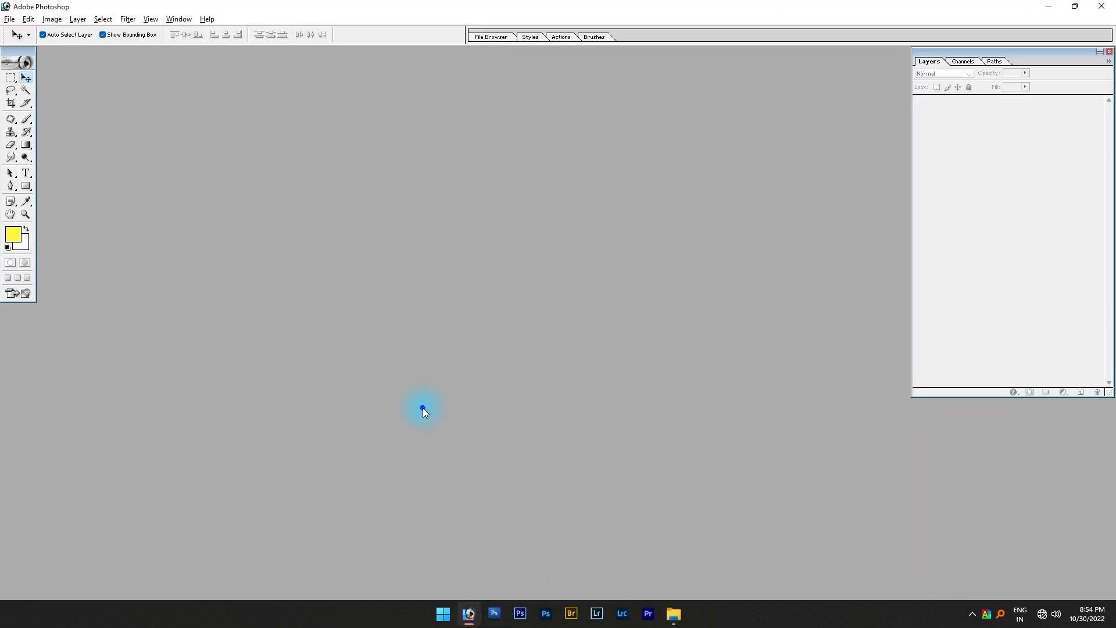
- Create a new 20 x 10 inch, 400 ppi document named '10X20 Flex Design'
{"action": "left_click", "coordinate": [10, 19]}
{"action": "left_click", "coordinate": [23, 42]}
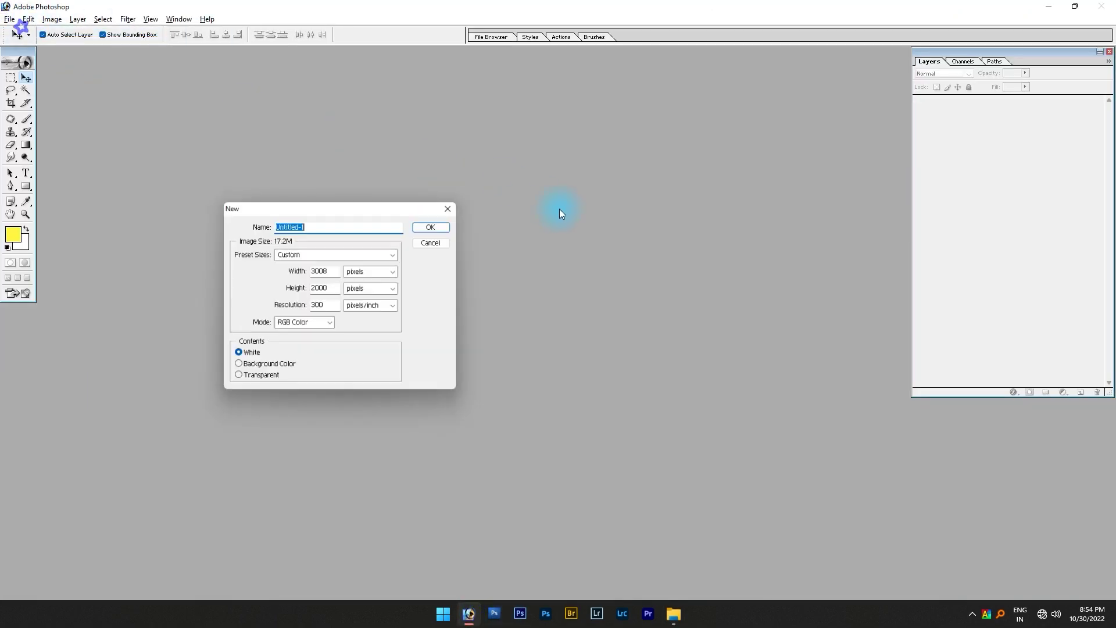
{"action": "left_click", "coordinate": [319, 256]}
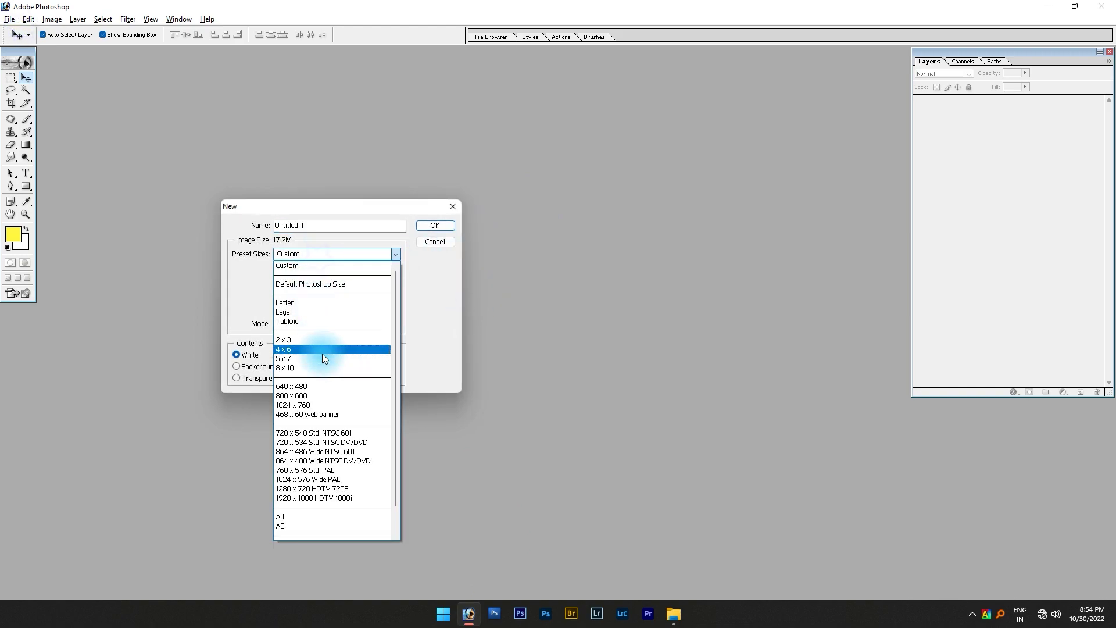
{"action": "left_click", "coordinate": [322, 353]}
{"action": "key", "text": "Tab"}
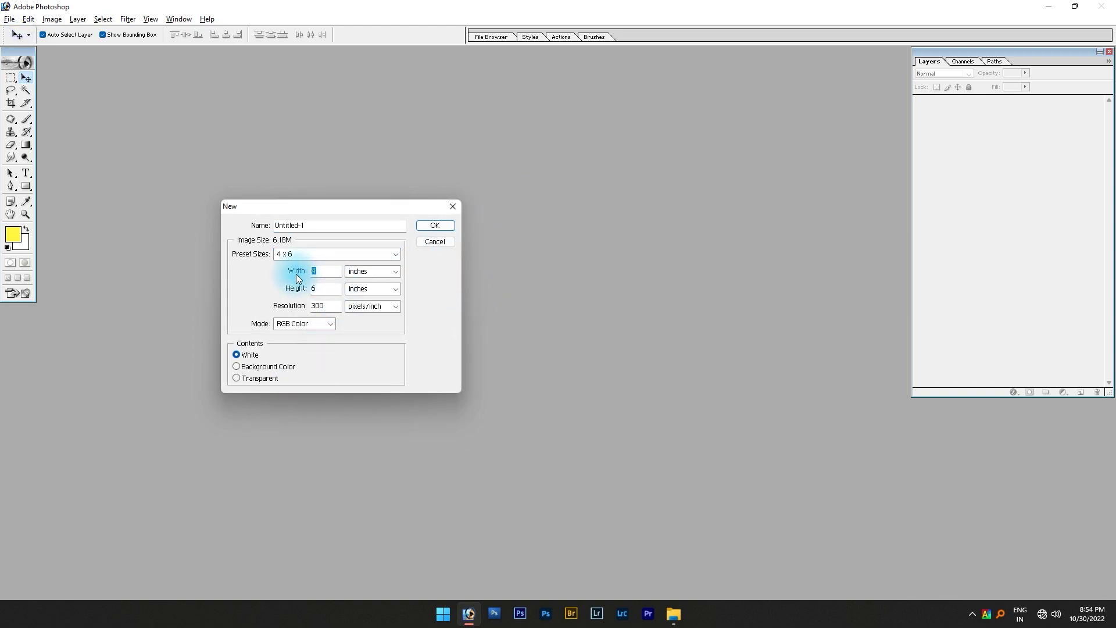
{"action": "key", "text": "Tab"}
{"action": "key", "text": "Tab"}
{"action": "type", "text": "10"}
{"action": "key", "text": "Tab"}
{"action": "key", "text": "Tab"}
{"action": "type", "text": "400"}
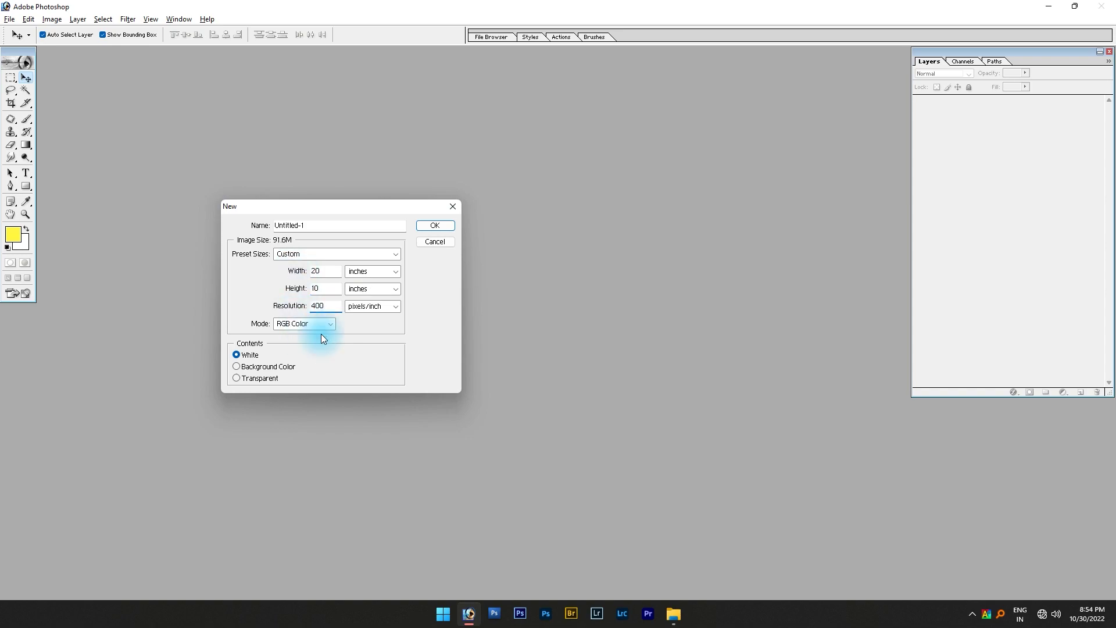
{"action": "left_click_drag", "start_coordinate": [335, 208], "coordinate": [532, 215]}
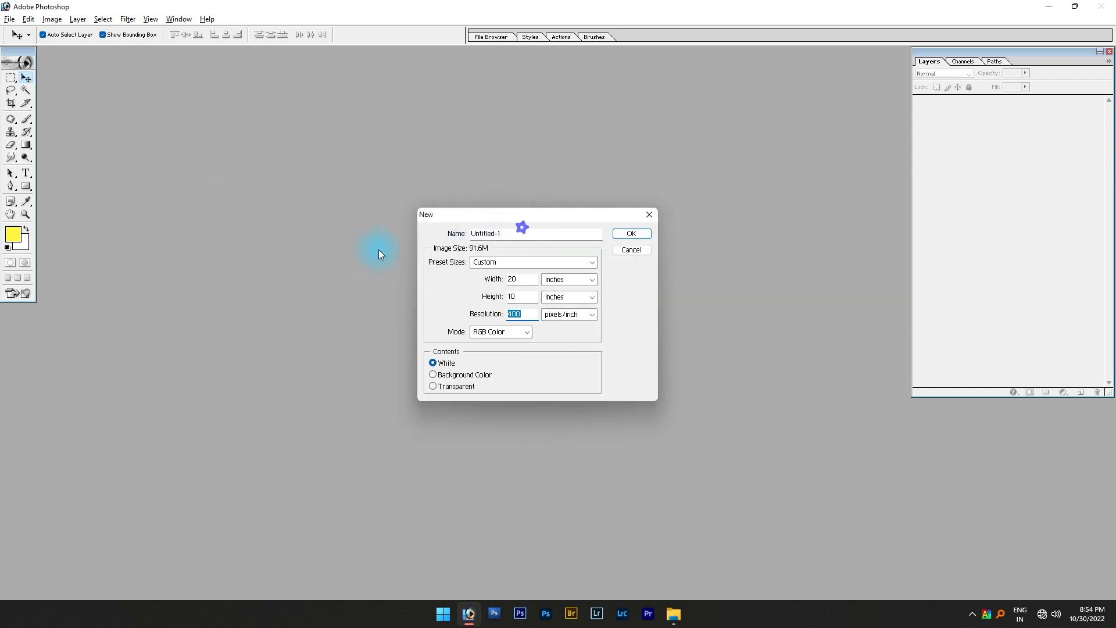
{"action": "double_click", "coordinate": [512, 233]}
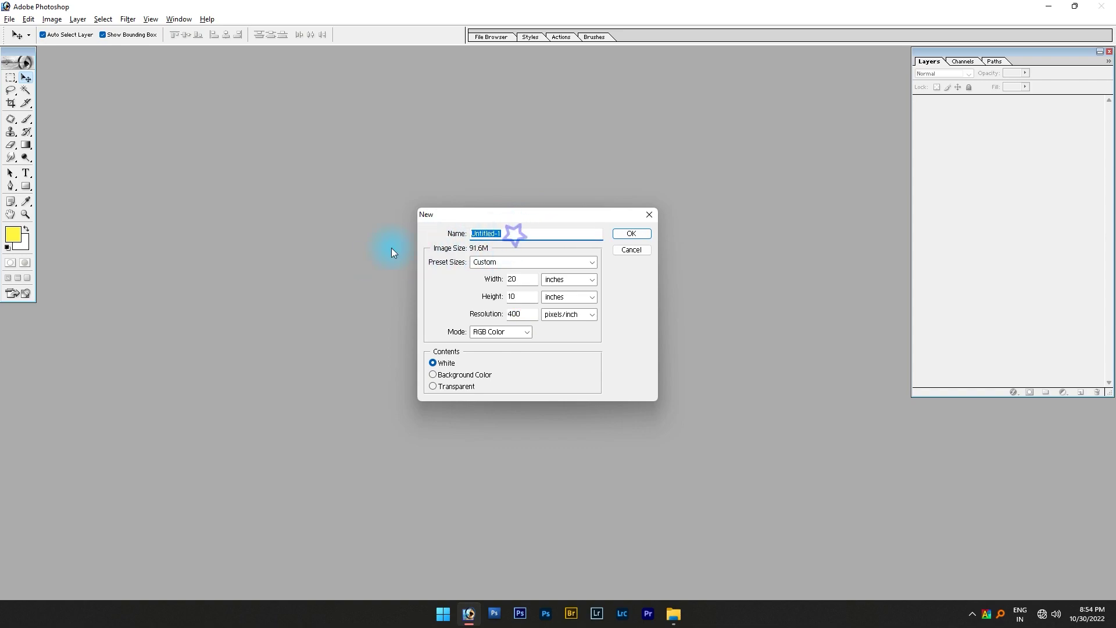
{"action": "type", "text": "10X20 Flex Design"}
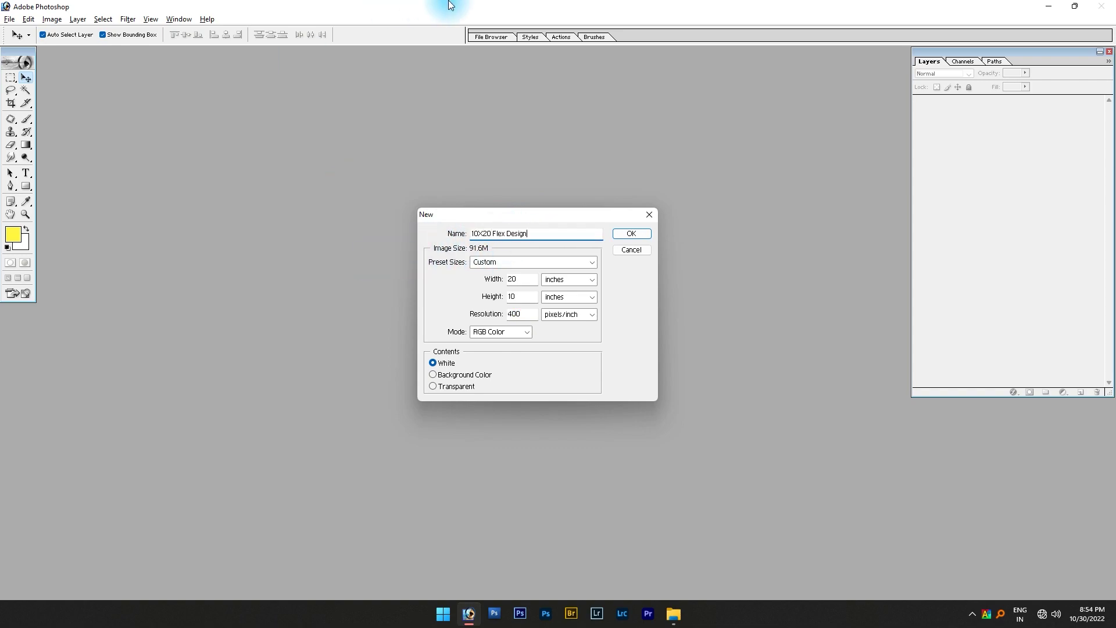
{"action": "left_click", "coordinate": [625, 233]}
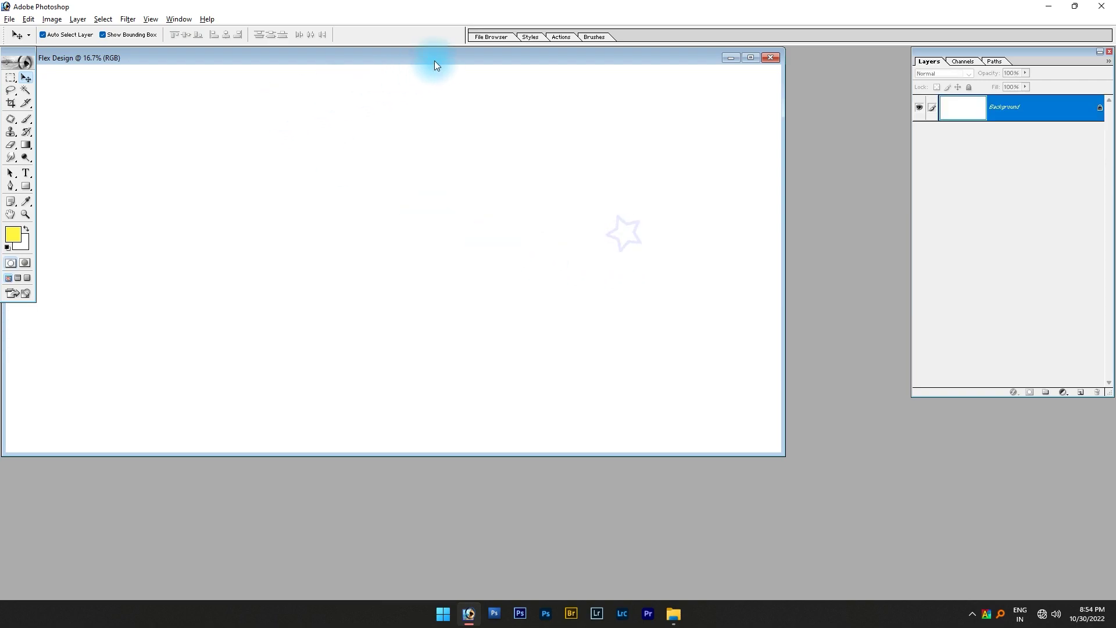
- Maximize the new document and save it as a PSD in the Editing folder
{"action": "double_click", "coordinate": [443, 62]}
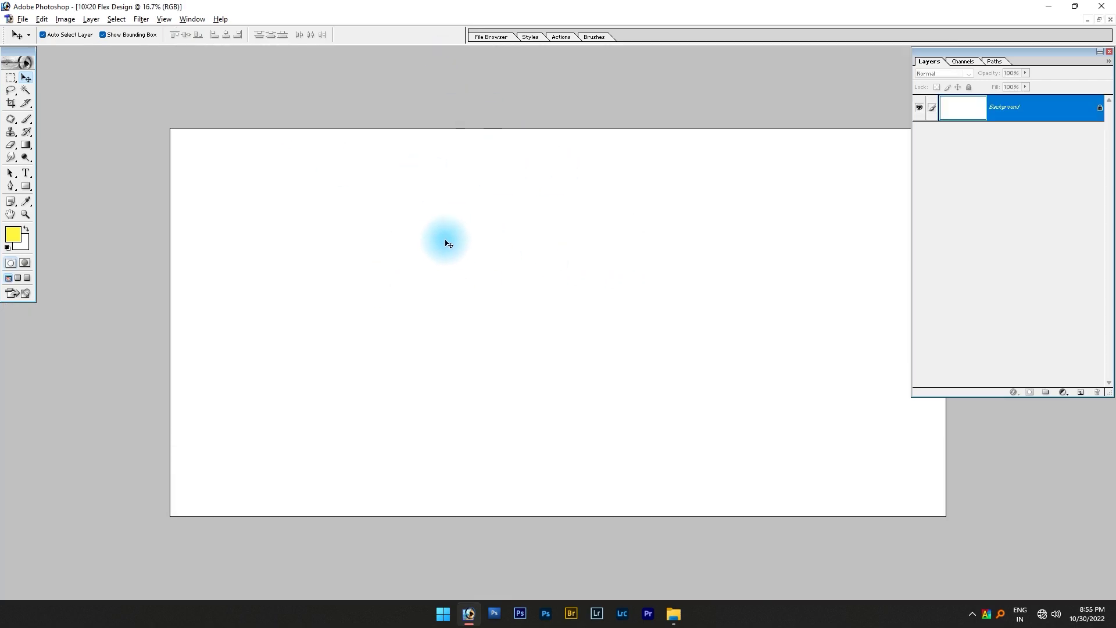
{"action": "key", "text": "ctrl+s"}
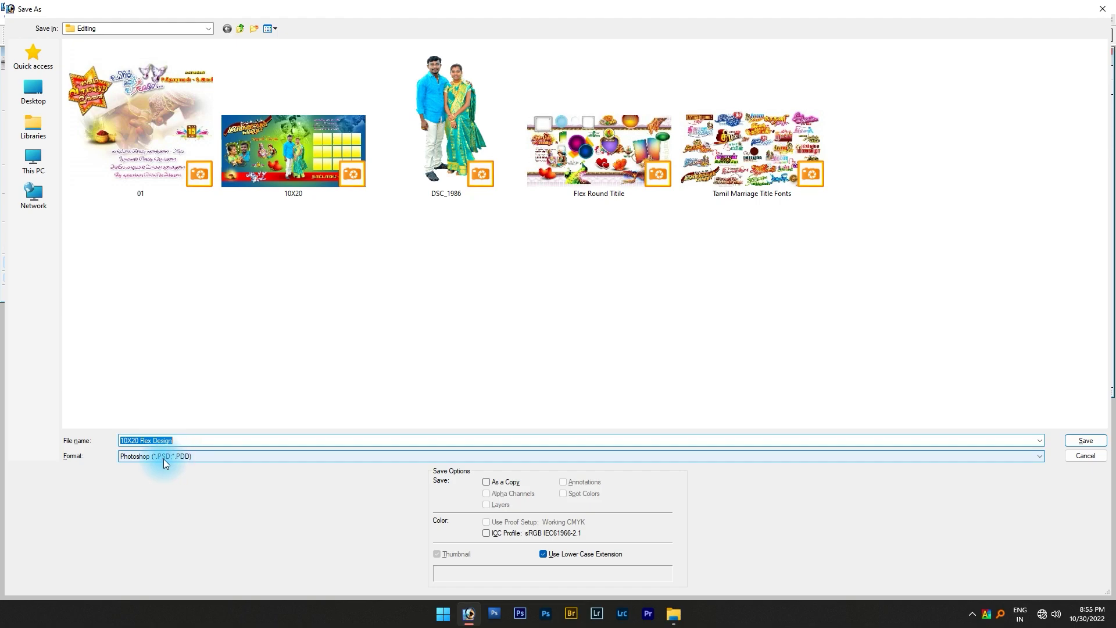
{"action": "left_click", "coordinate": [1086, 441]}
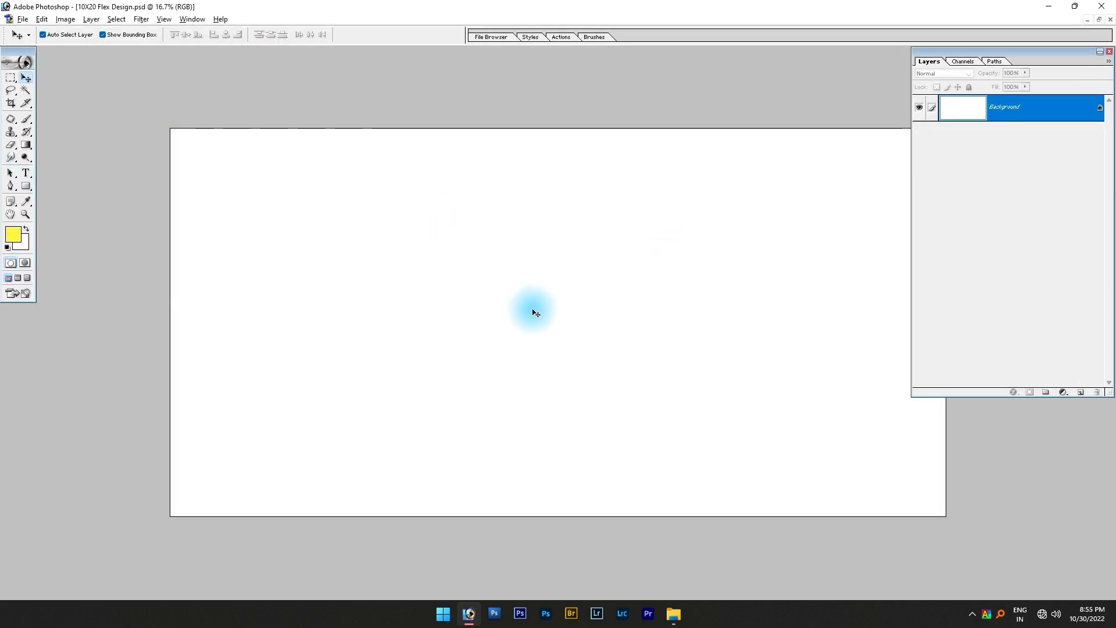
- Add a Solid Color fill layer and pick an initial blue shade
{"action": "left_click", "coordinate": [1065, 398]}
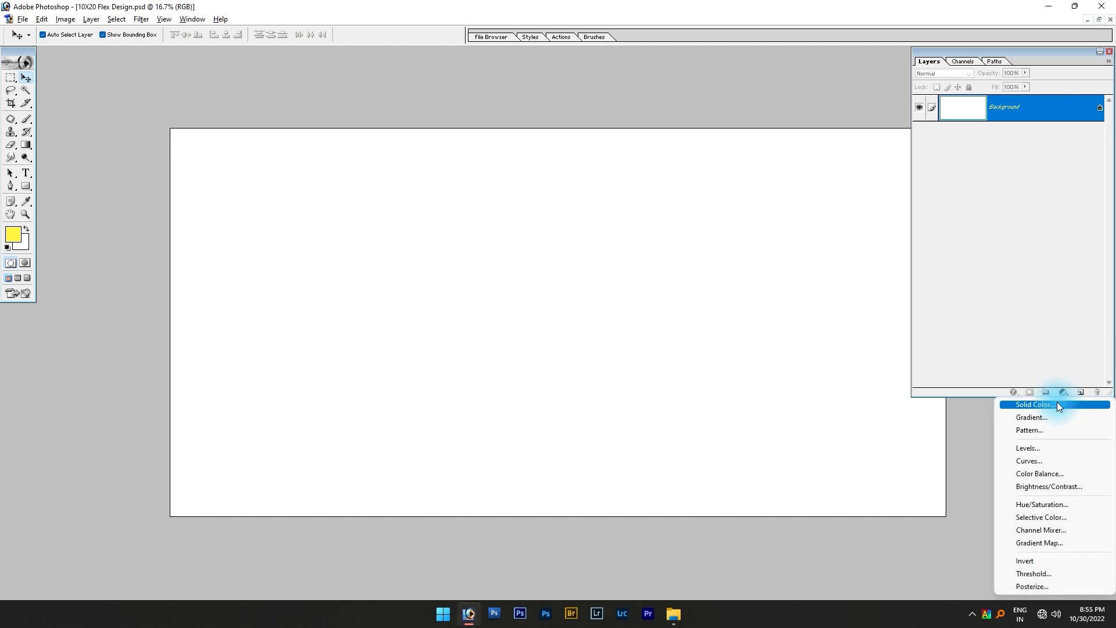
{"action": "left_click", "coordinate": [1057, 403]}
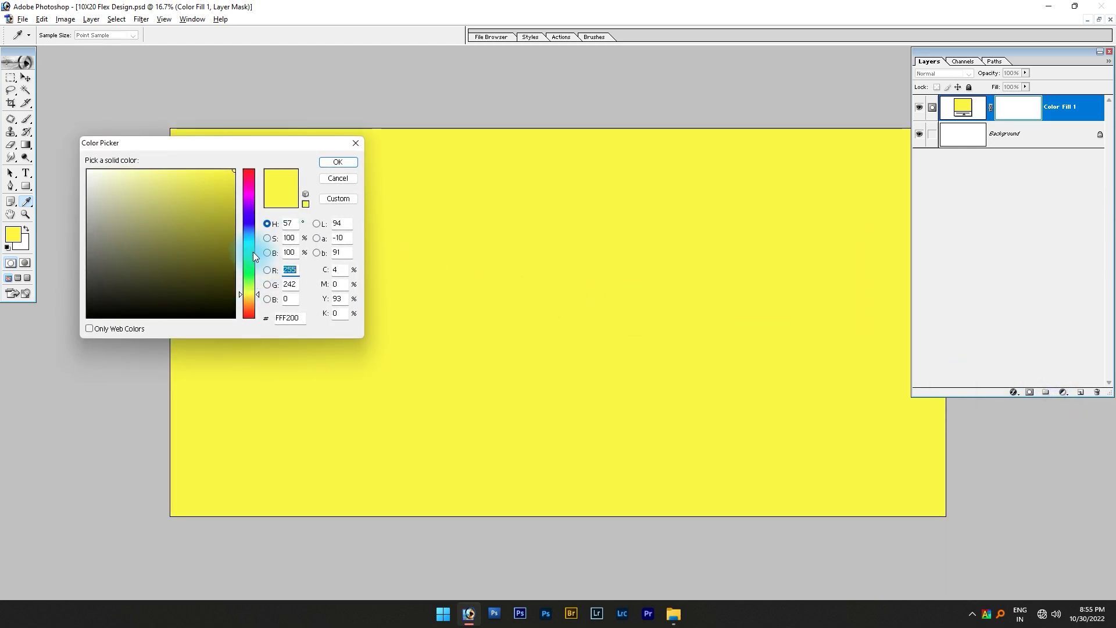
{"action": "mouse_move", "coordinate": [248, 295]}
{"action": "left_mouse_down"}
{"action": "mouse_move", "coordinate": [249, 234]}
{"action": "mouse_move", "coordinate": [230, 207]}
{"action": "left_mouse_up"}
{"action": "left_click", "coordinate": [226, 218]}
{"action": "left_click", "coordinate": [233, 215]}
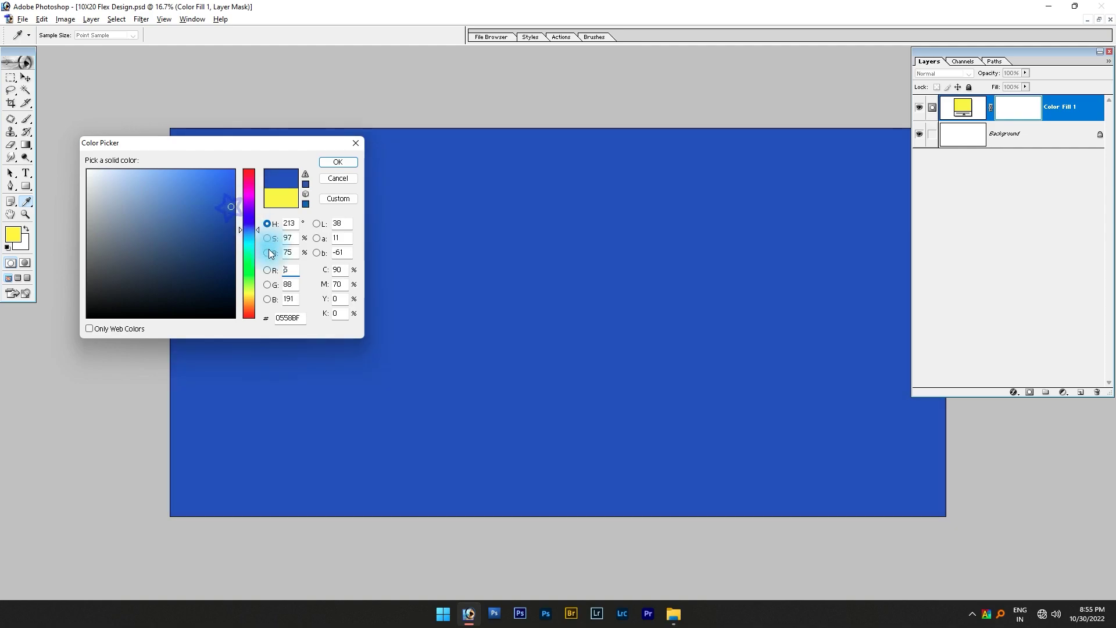
- Compare with the reference design and refine the fill to deep blue (about 015FA7)
{"action": "key", "text": "alt+Tab"}
{"action": "double_click", "coordinate": [501, 204]}
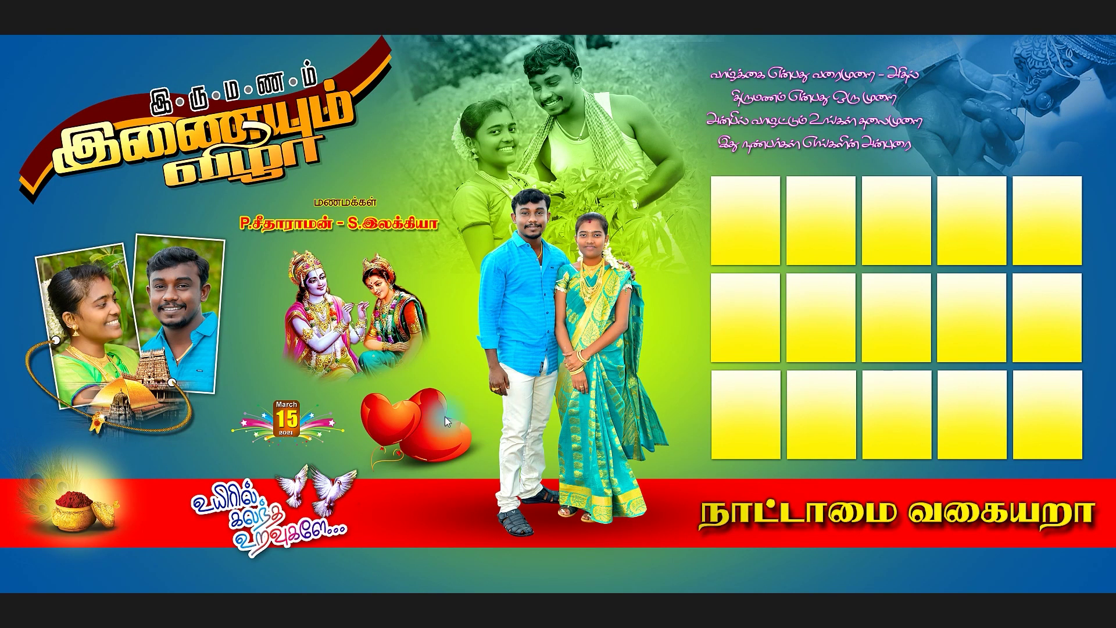
{"action": "left_click", "coordinate": [43, 93]}
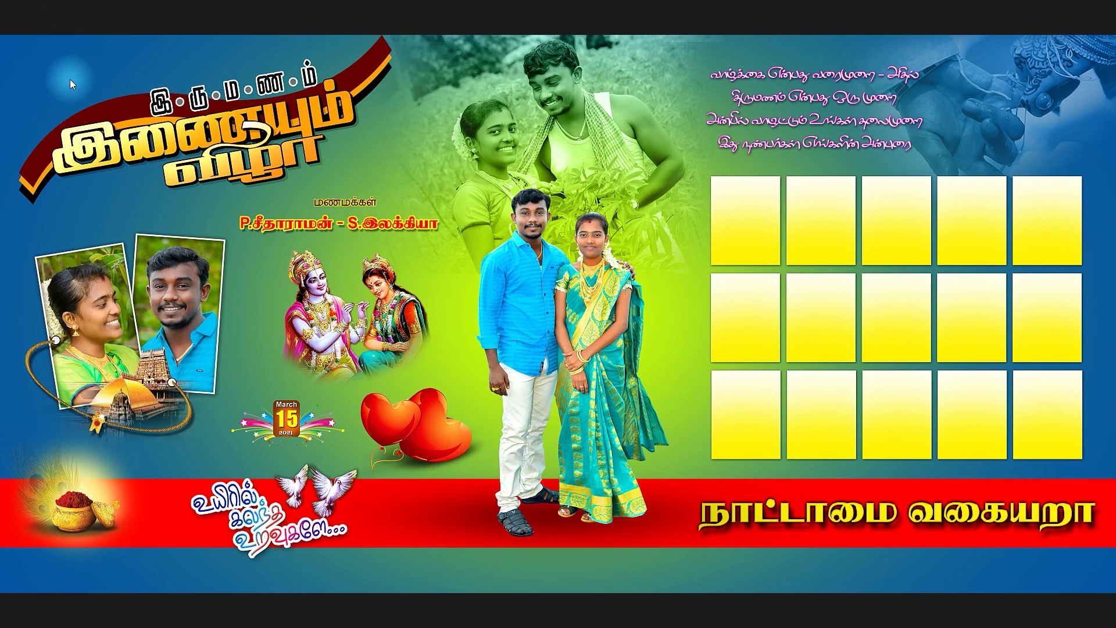
{"action": "key", "text": "alt+Tab"}
{"action": "key", "text": "alt+Tab"}
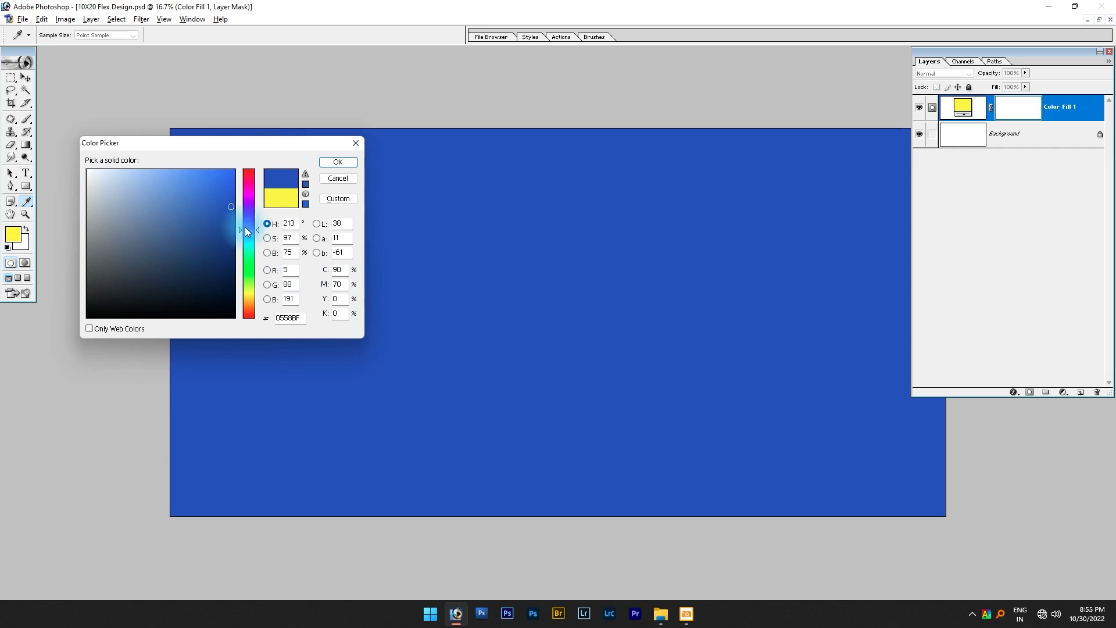
{"action": "left_click_drag", "start_coordinate": [256, 232], "coordinate": [257, 233]}
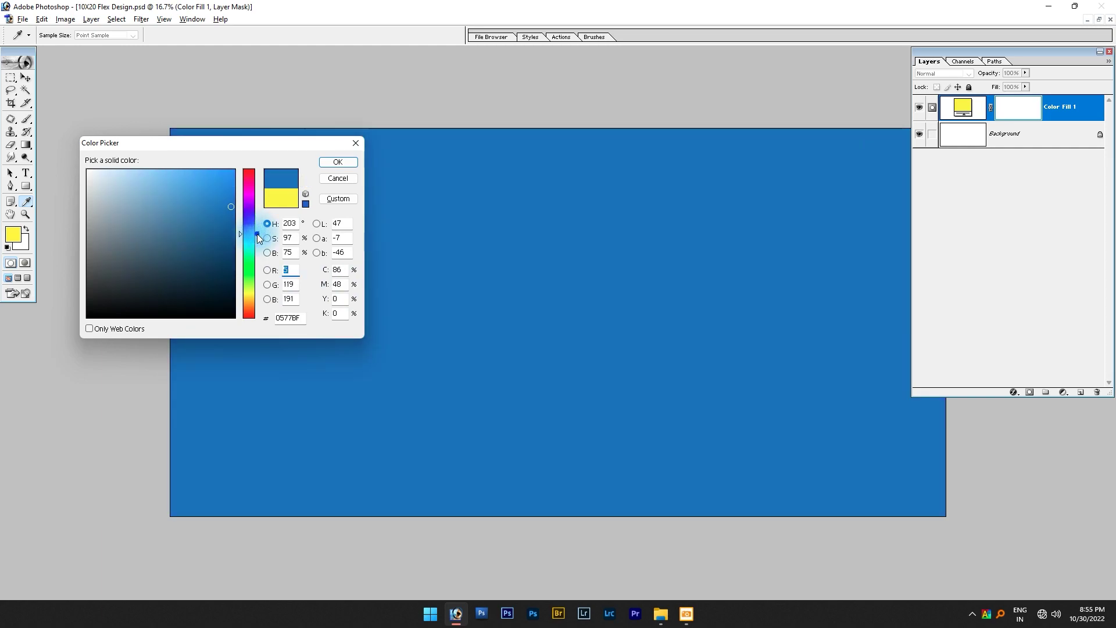
{"action": "left_click_drag", "start_coordinate": [257, 232], "coordinate": [261, 237]}
{"action": "left_click", "coordinate": [258, 232]}
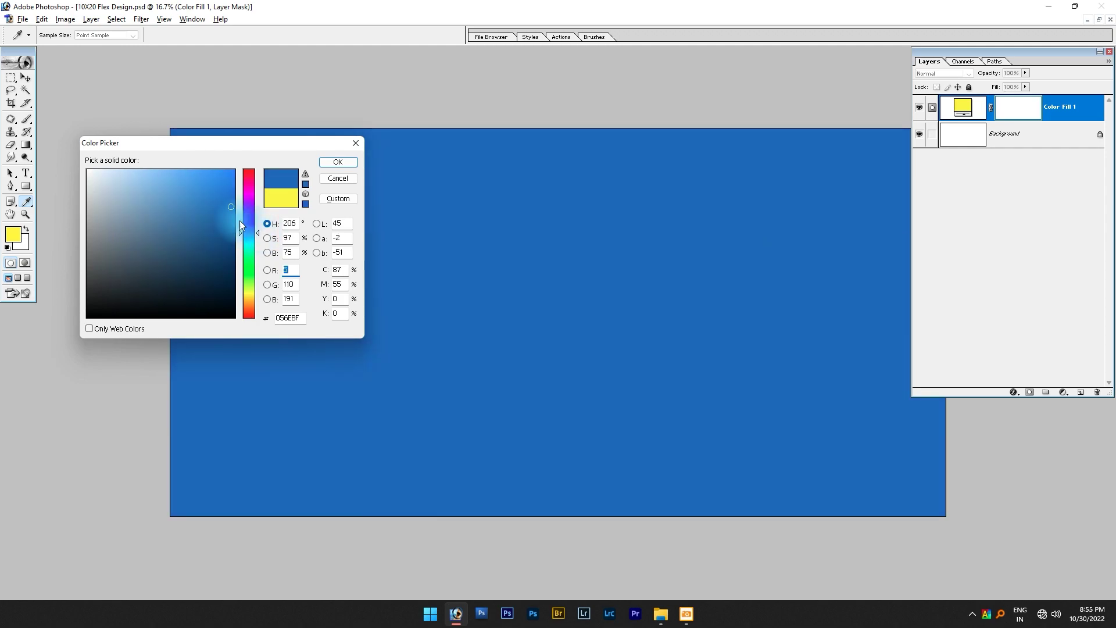
{"action": "left_click_drag", "start_coordinate": [226, 210], "coordinate": [231, 213]}
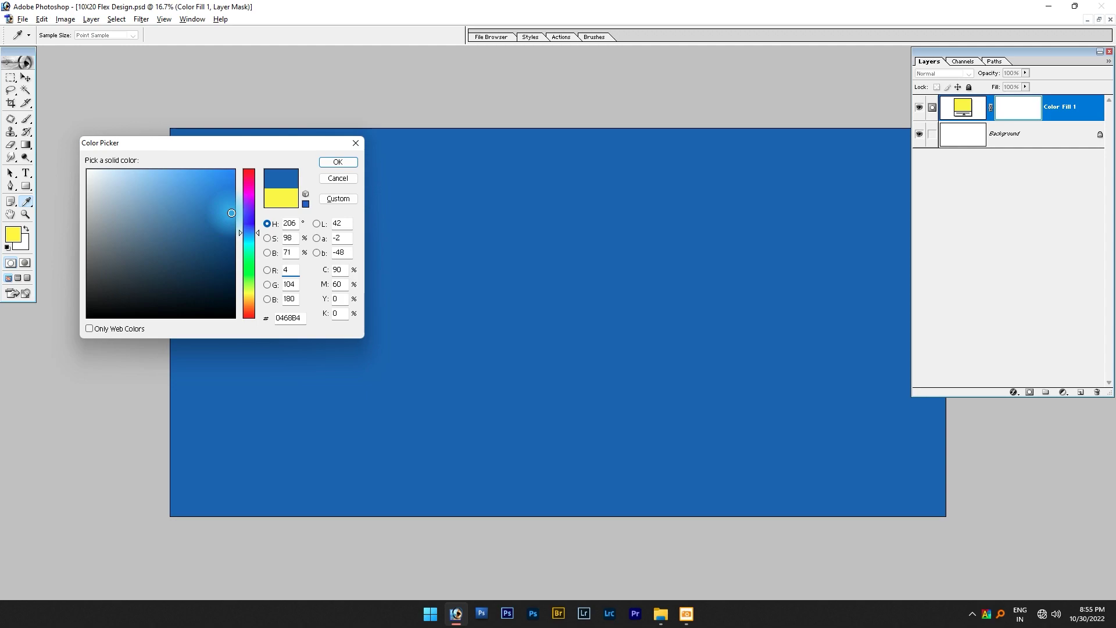
{"action": "left_click_drag", "start_coordinate": [232, 213], "coordinate": [234, 220]}
{"action": "key", "text": "Return"}
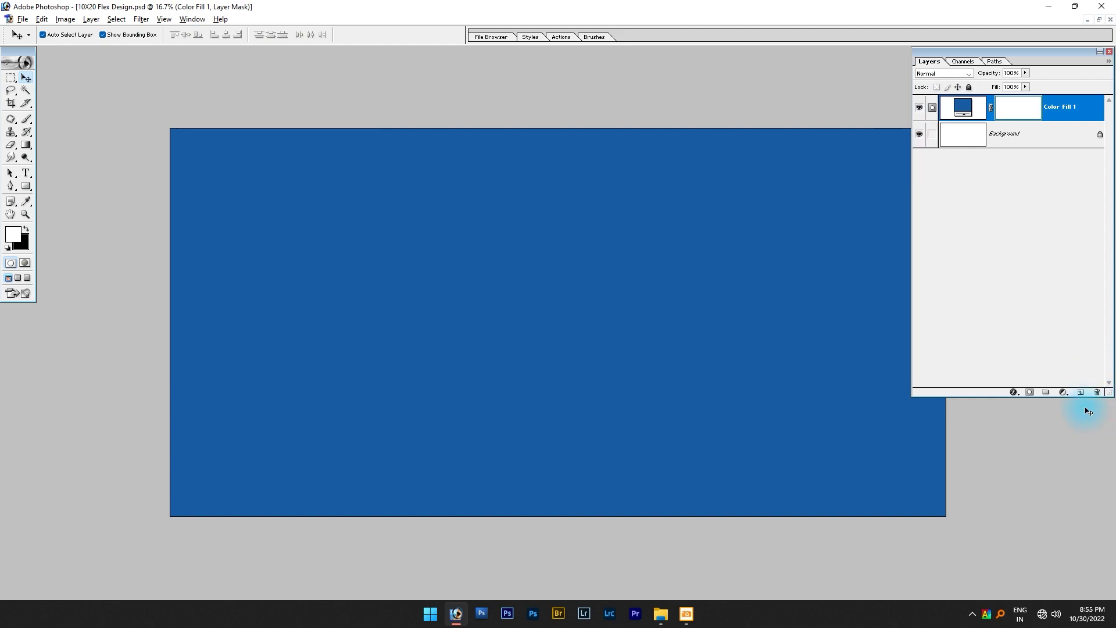
- Check the finished reference banner, then add a new empty layer above the fill
{"action": "key", "text": "alt+Tab"}
{"action": "left_click", "coordinate": [479, 281]}
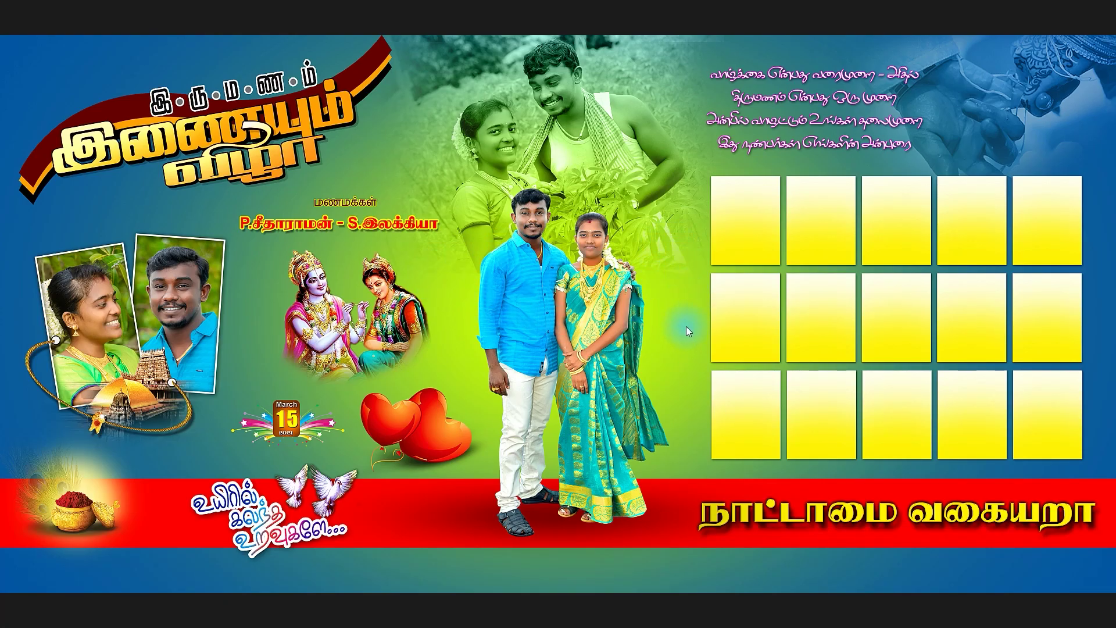
{"action": "key", "text": "alt+Tab"}
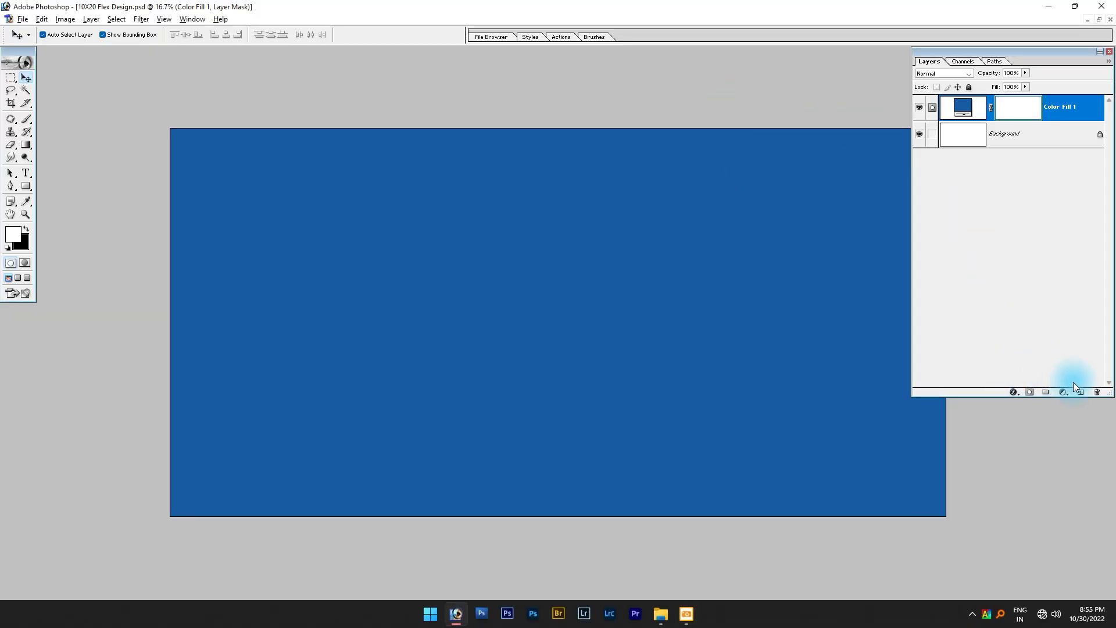
{"action": "left_click", "coordinate": [1079, 392]}
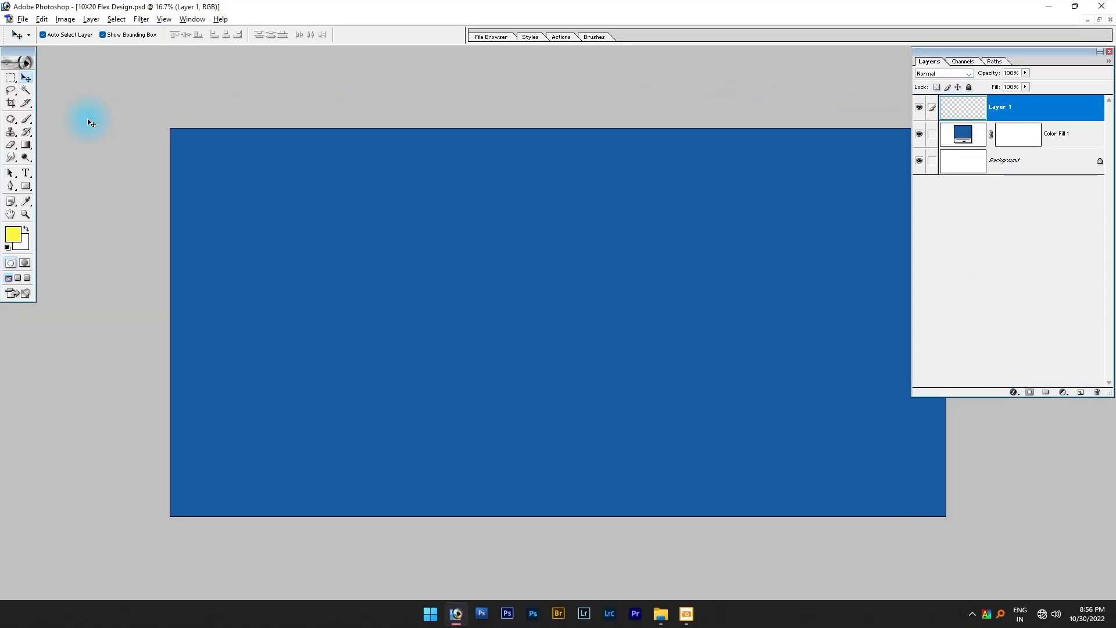
- Paint one large soft lime-green brush dab in the middle of the canvas
{"action": "key", "text": "b"}
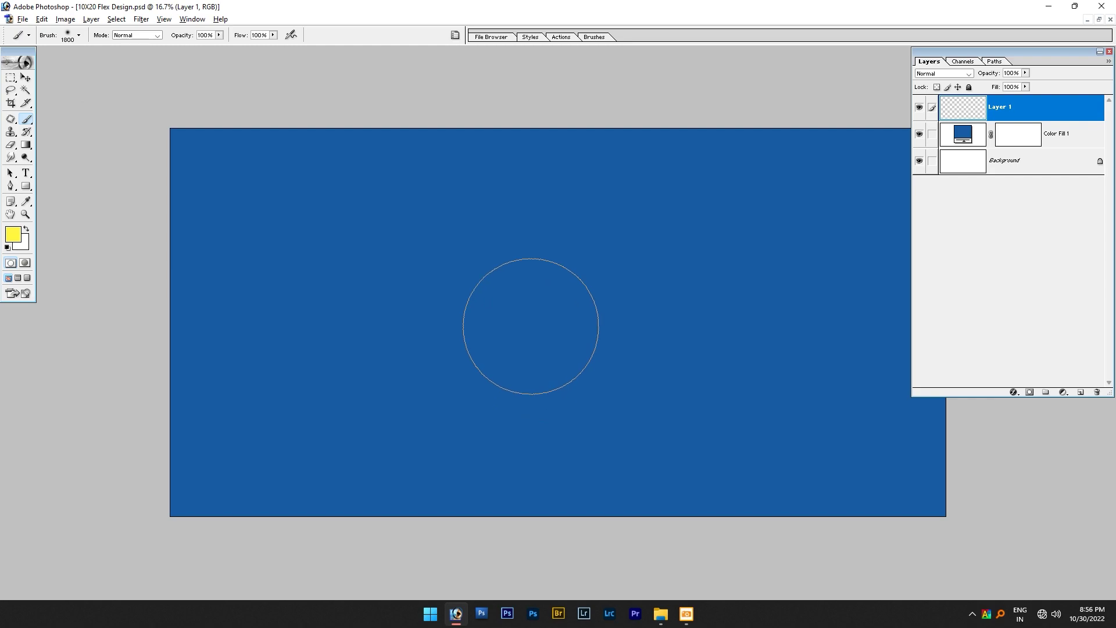
{"action": "key", "text": "bracketright"}
{"action": "key", "text": "bracketright"}
{"action": "key", "text": "bracketright"}
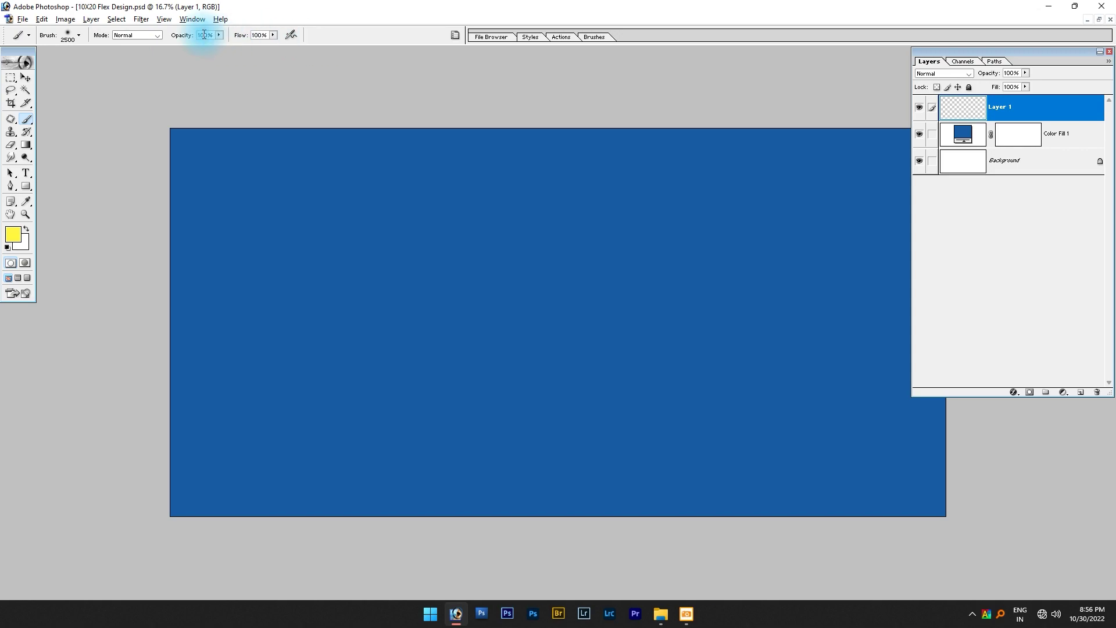
{"action": "left_click", "coordinate": [26, 201]}
{"action": "left_click", "coordinate": [13, 233]}
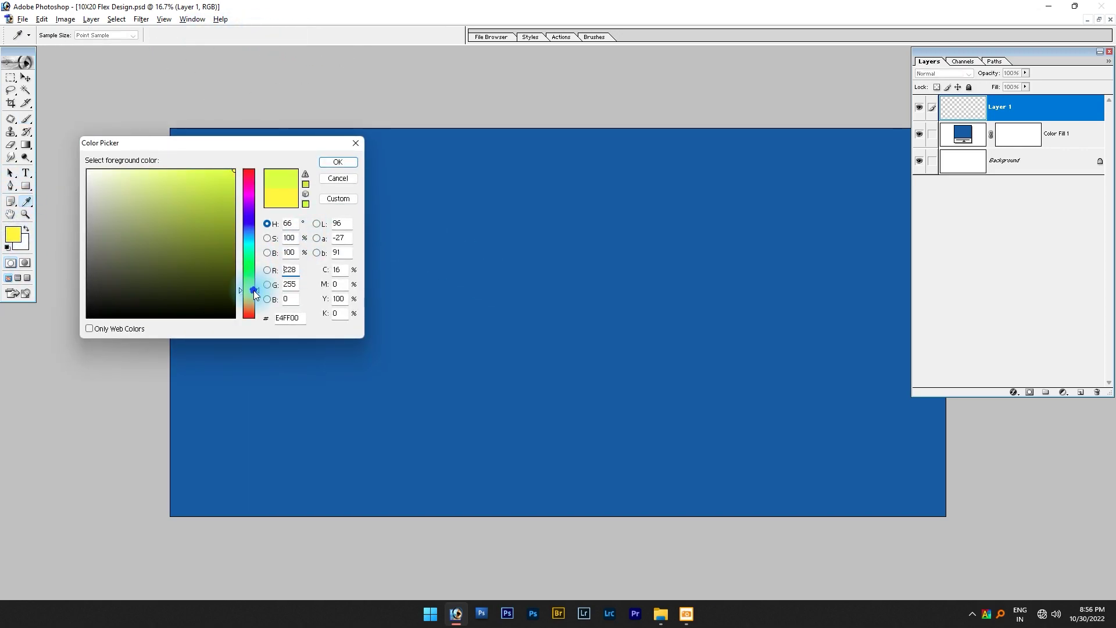
{"action": "left_click_drag", "start_coordinate": [257, 293], "coordinate": [256, 290]}
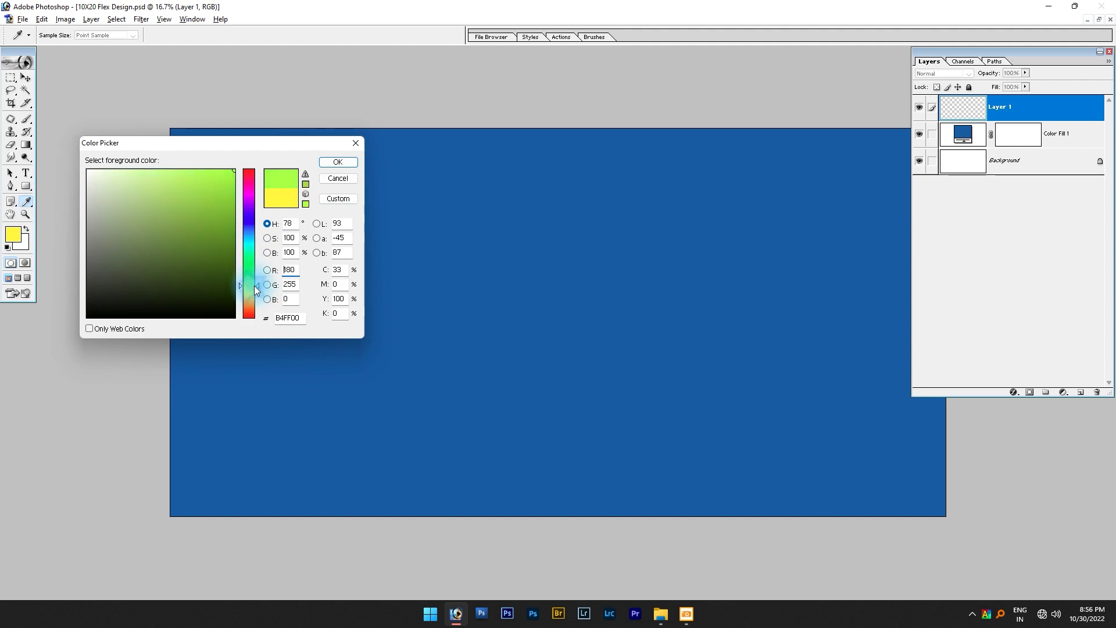
{"action": "key", "text": "Return"}
{"action": "key", "text": "b"}
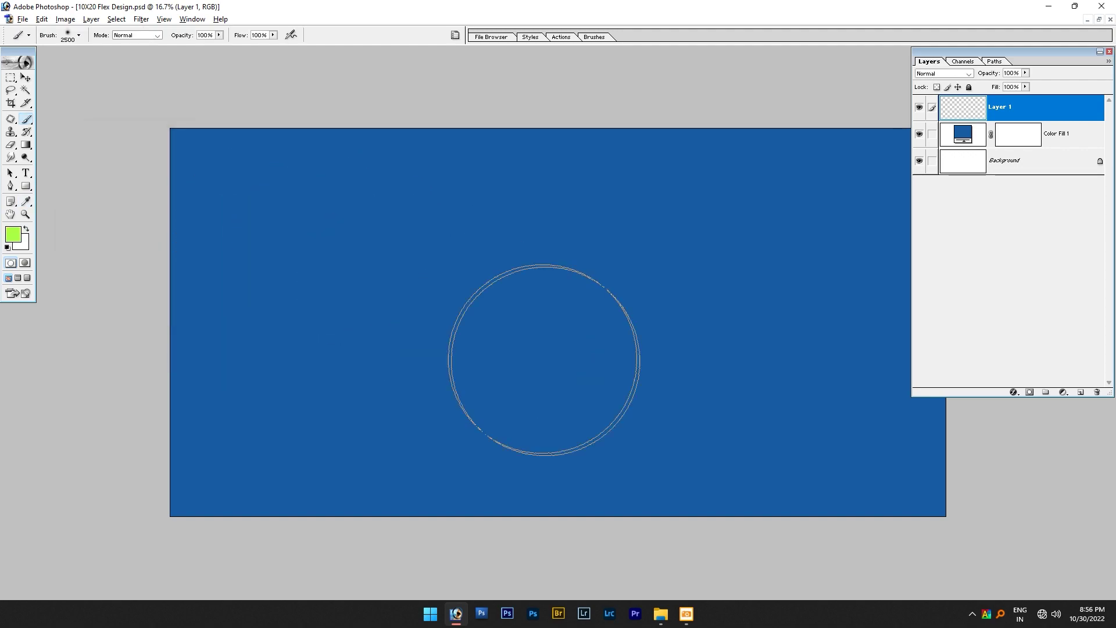
{"action": "left_click", "coordinate": [536, 314]}
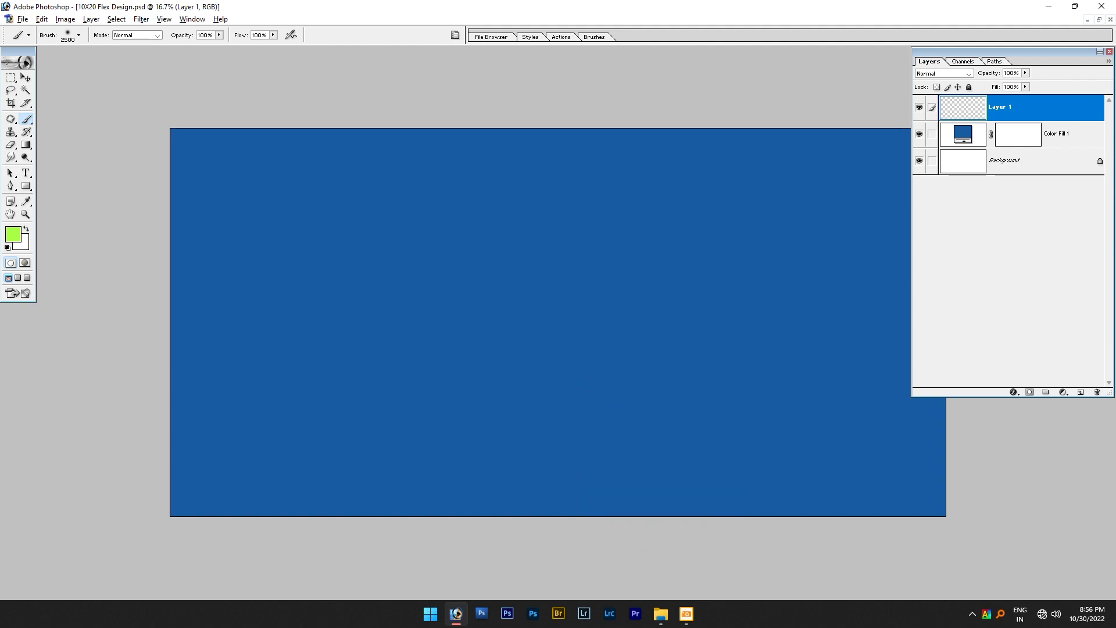
- Centre the green glow vertically and horizontally on the canvas, then deselect
{"action": "key", "text": "v"}
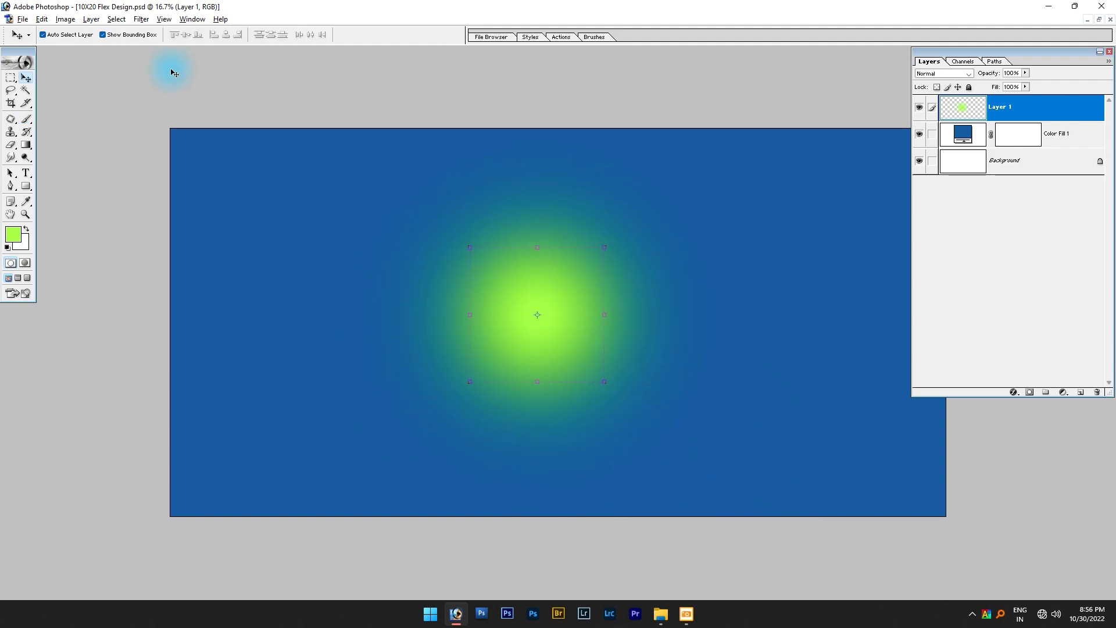
{"action": "key", "text": "ctrl+a"}
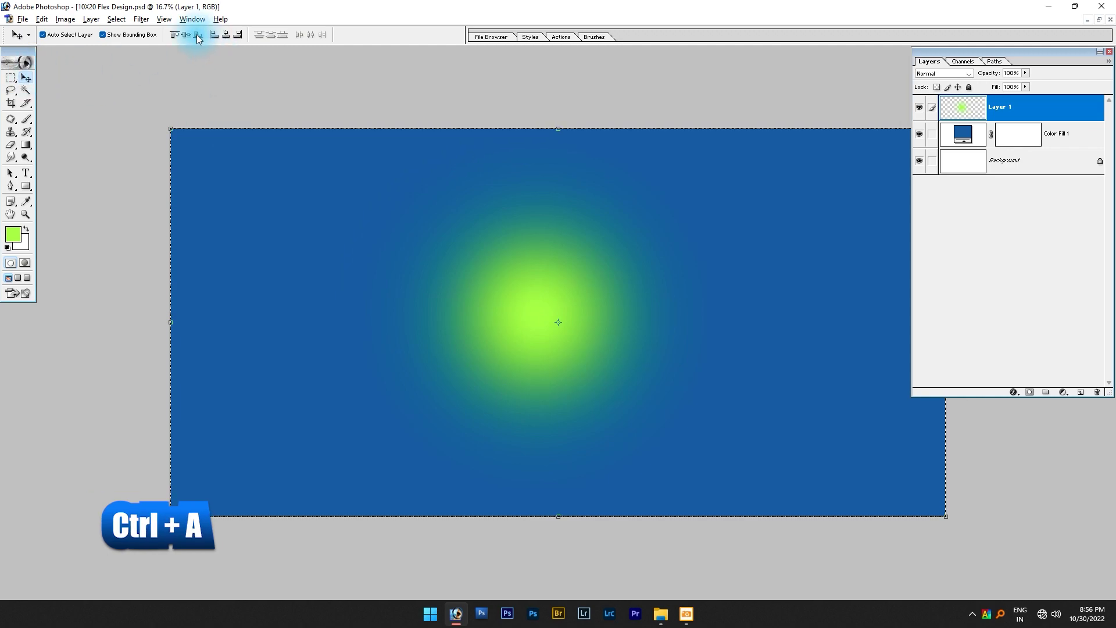
{"action": "left_click", "coordinate": [188, 33]}
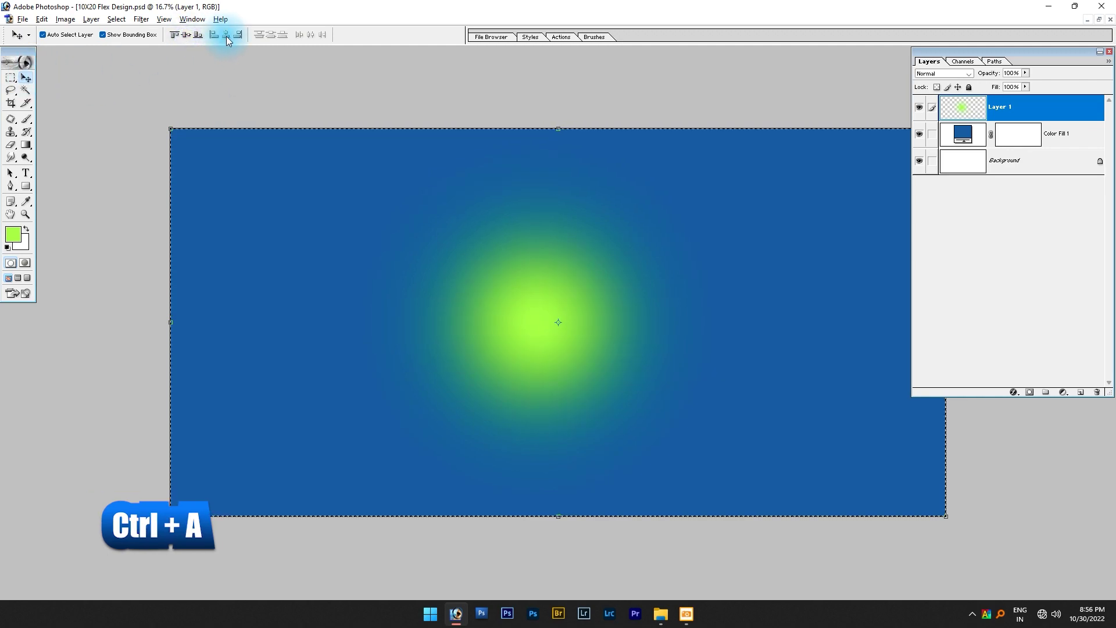
{"action": "left_click", "coordinate": [225, 36]}
{"action": "key", "text": "ctrl+d"}
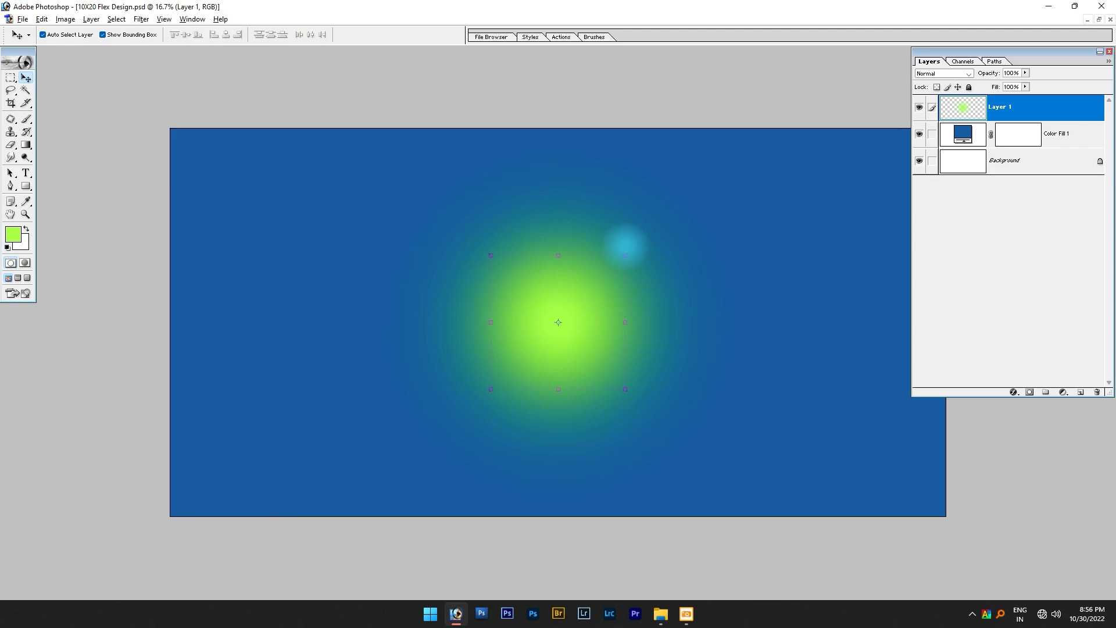
- Scale the green glow up twice so it spreads across most of the blue banner
{"action": "left_click_drag", "start_coordinate": [624, 255], "coordinate": [726, 199]}
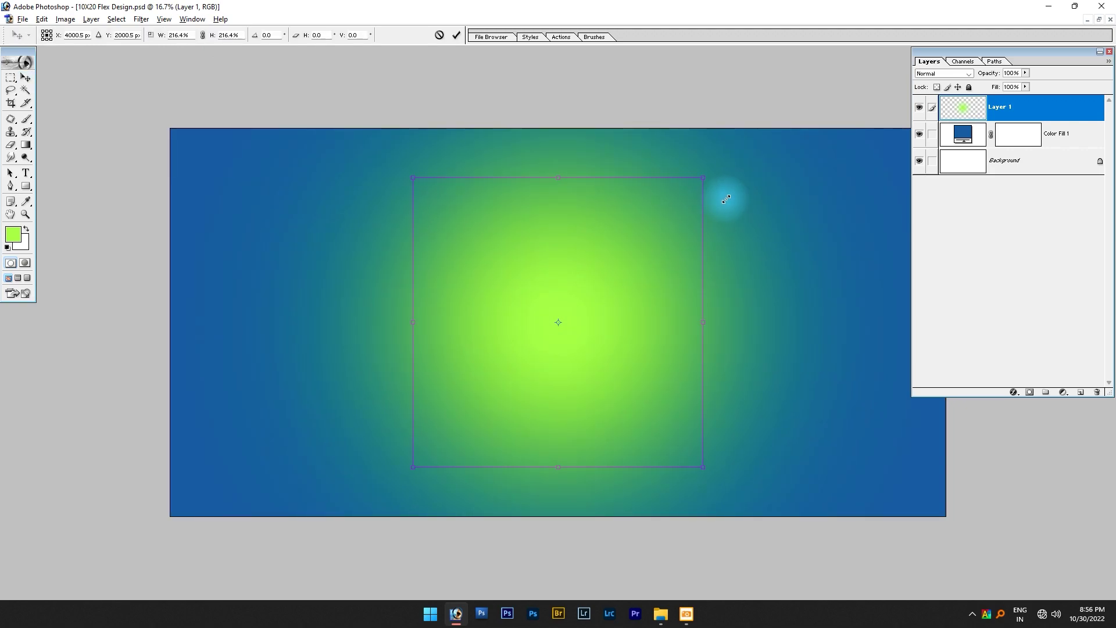
{"action": "key", "text": "Return"}
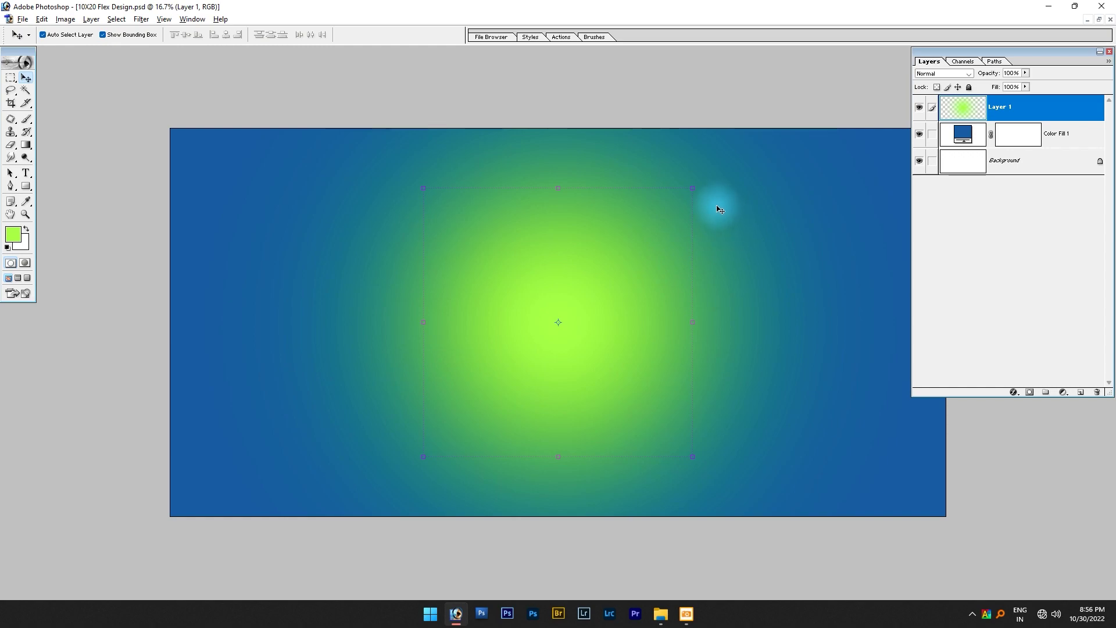
{"action": "left_click_drag", "start_coordinate": [698, 188], "coordinate": [710, 183]}
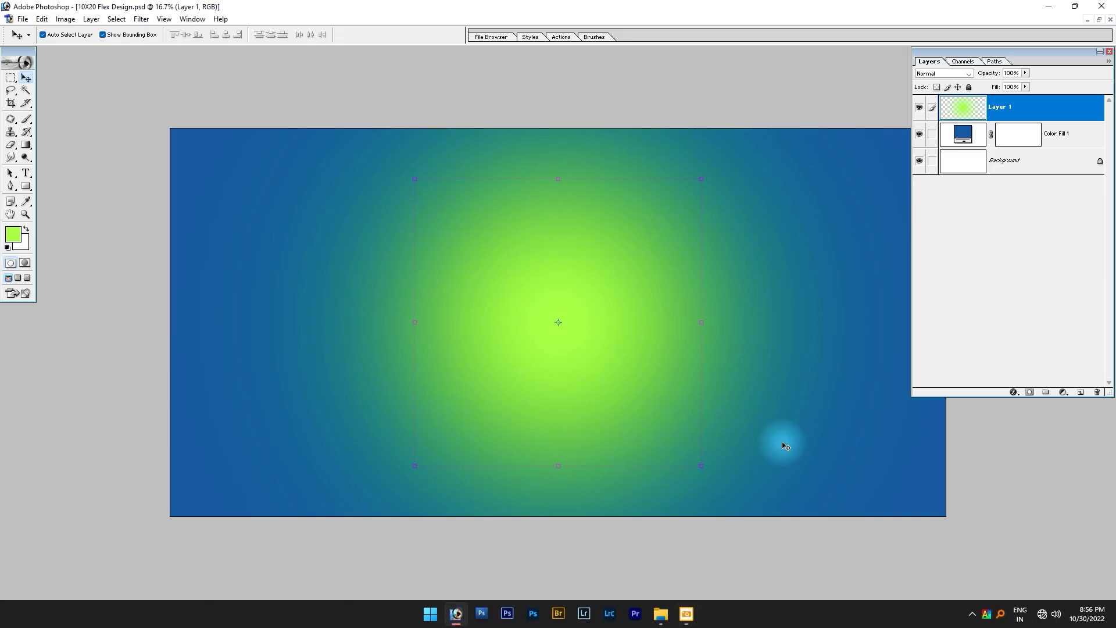
{"action": "left_click", "coordinate": [10, 77]}
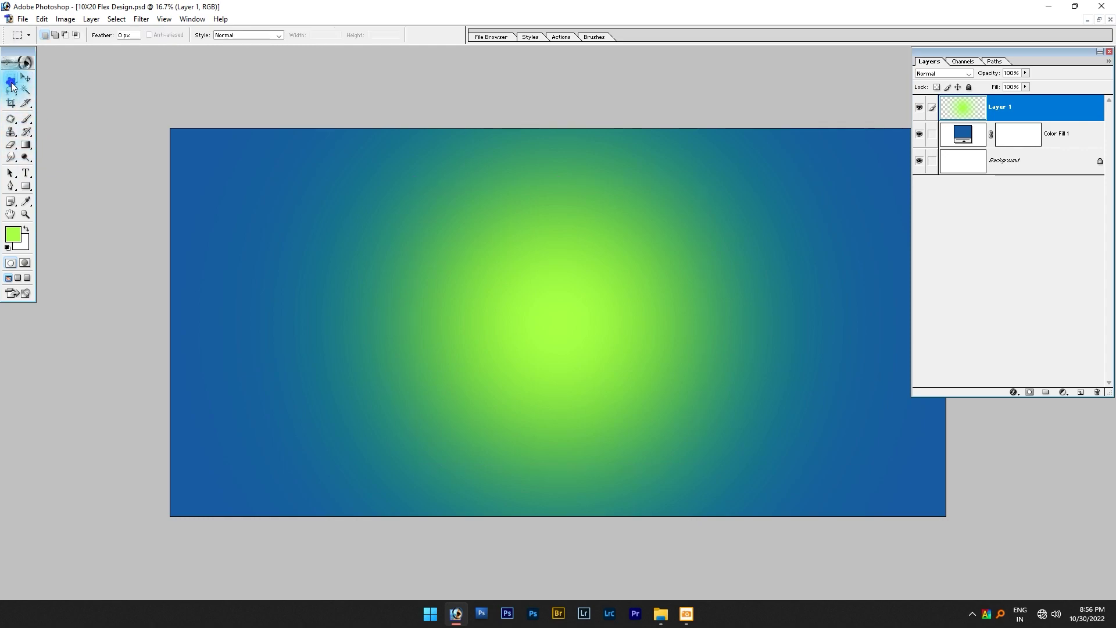
- On a new layer, fill a full-width strip near the bottom with red using the Paint Bucket
{"action": "left_click", "coordinate": [1078, 395]}
{"action": "left_click_drag", "start_coordinate": [163, 426], "coordinate": [968, 480]}
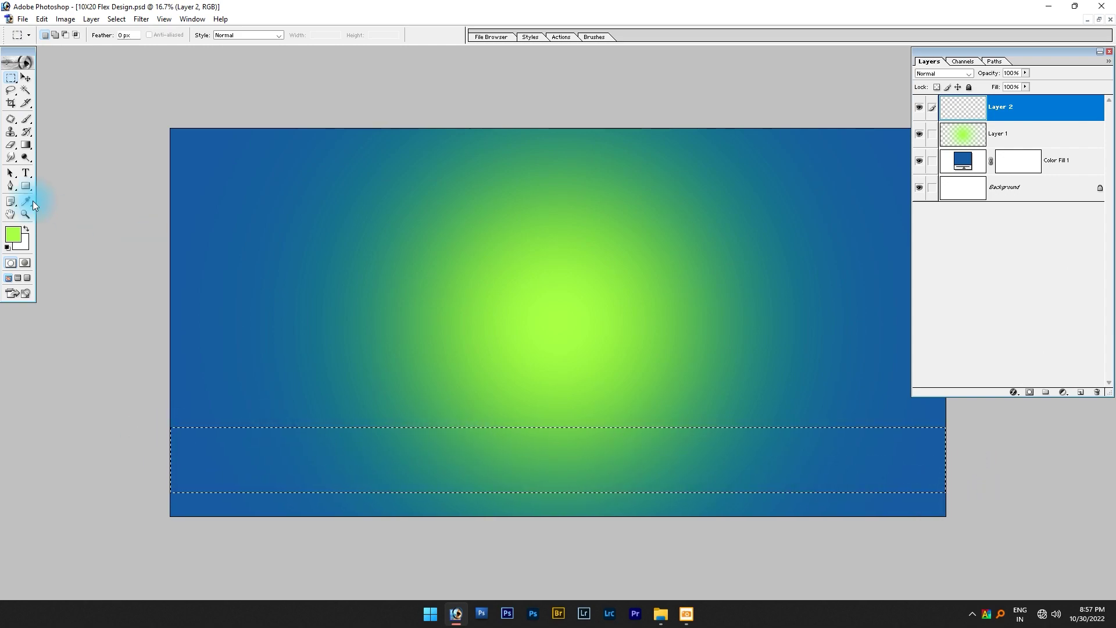
{"action": "left_click", "coordinate": [12, 248]}
{"action": "left_click", "coordinate": [234, 170]}
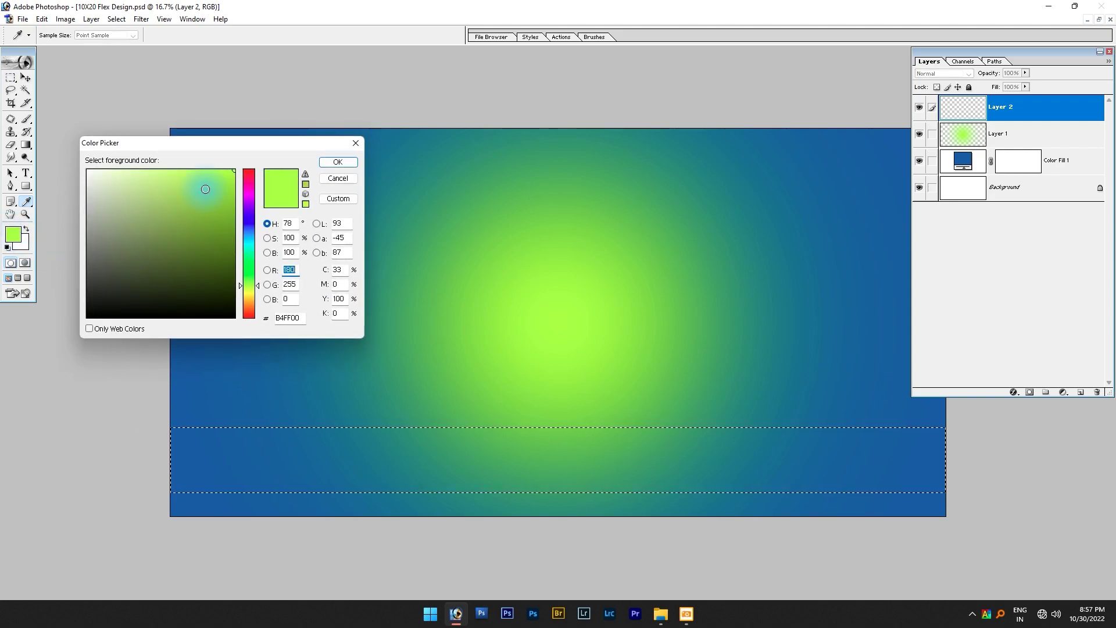
{"action": "left_click_drag", "start_coordinate": [254, 189], "coordinate": [248, 169]}
{"action": "key", "text": "Return"}
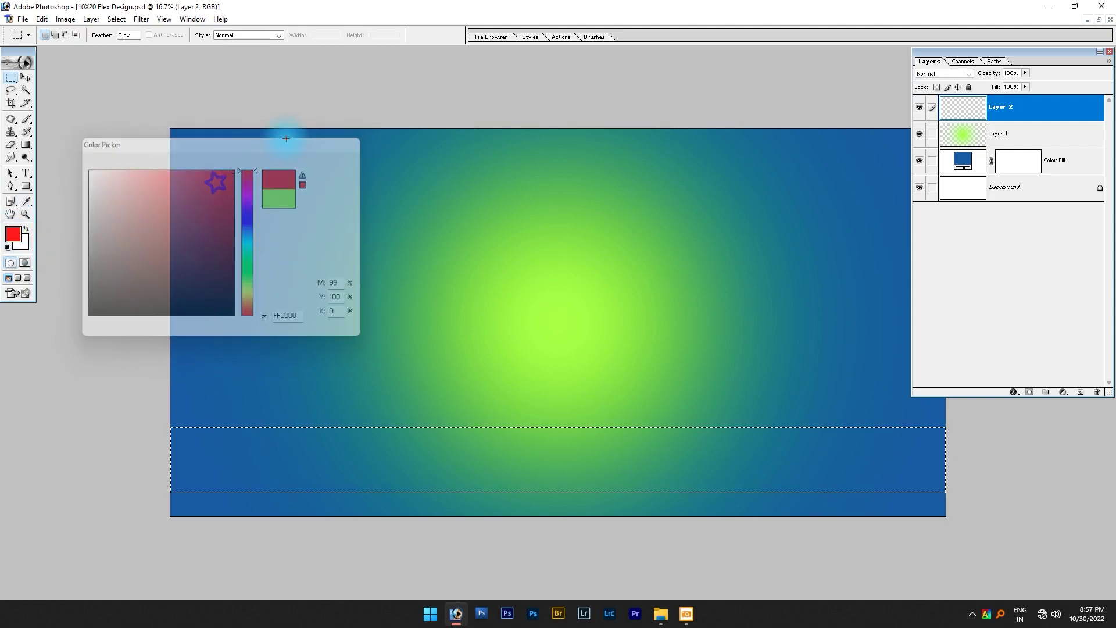
{"action": "key", "text": "alt+BackSpace"}
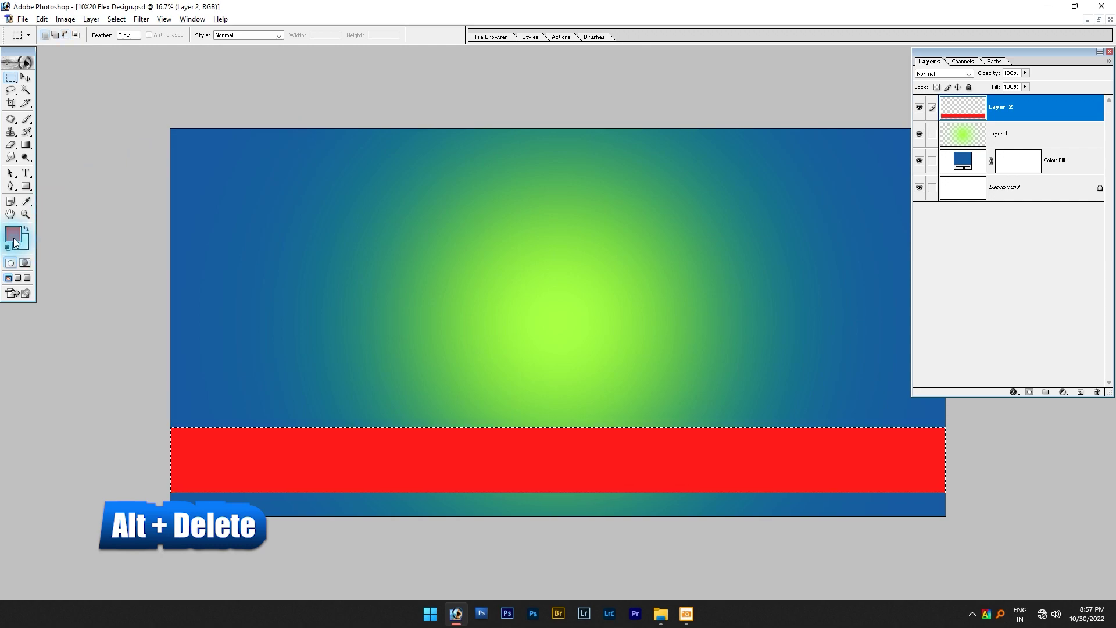
{"action": "key", "text": "ctrl+z"}
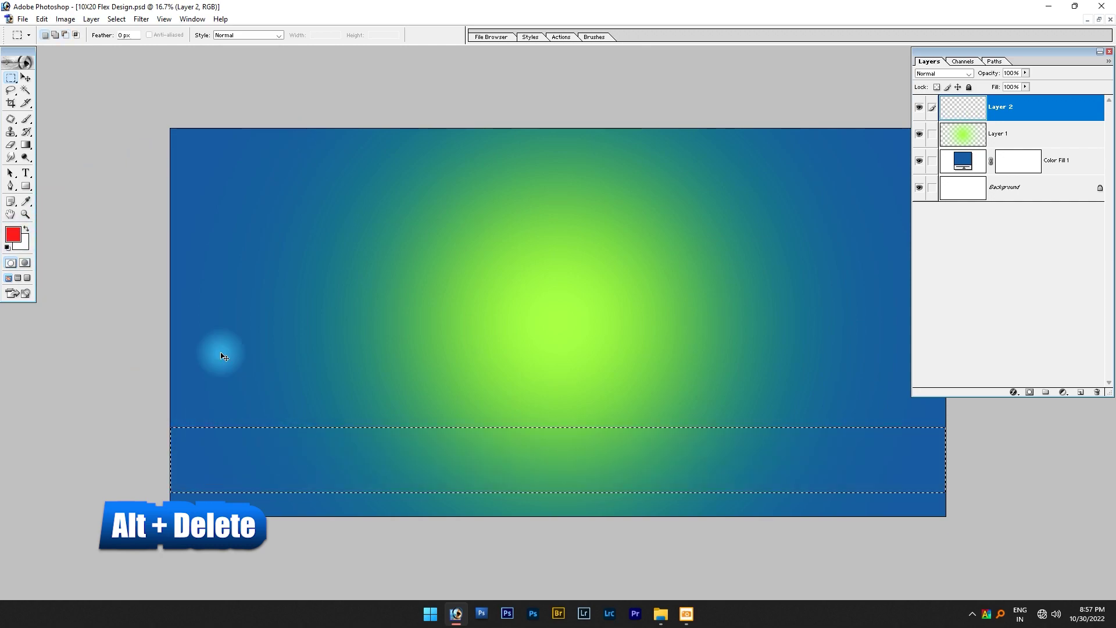
{"action": "left_click_drag", "start_coordinate": [26, 144], "coordinate": [80, 154]}
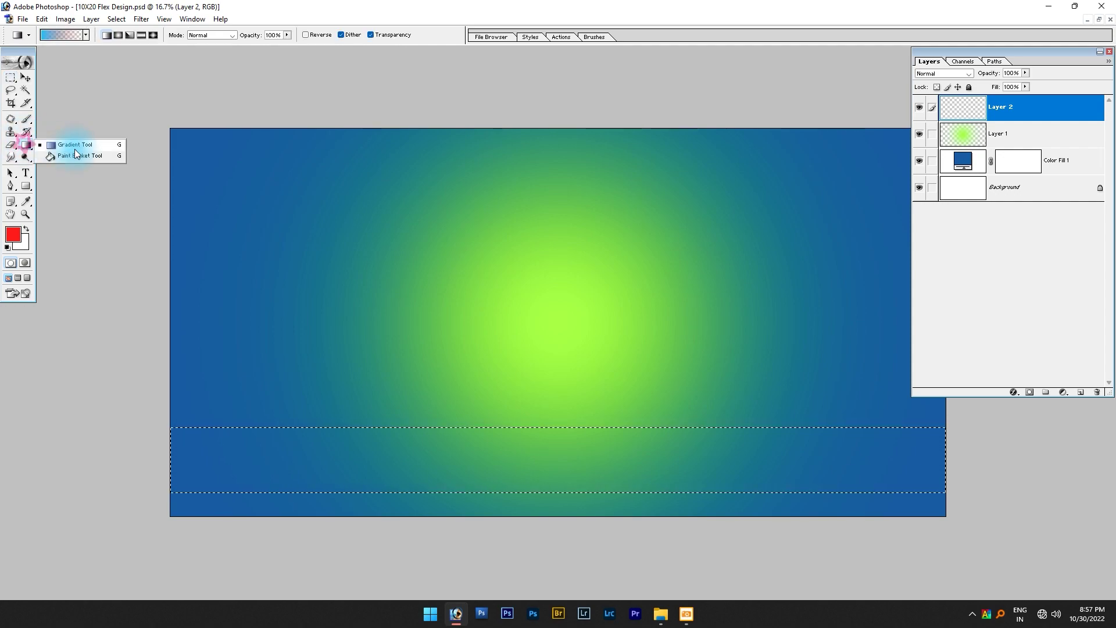
{"action": "left_click", "coordinate": [365, 462]}
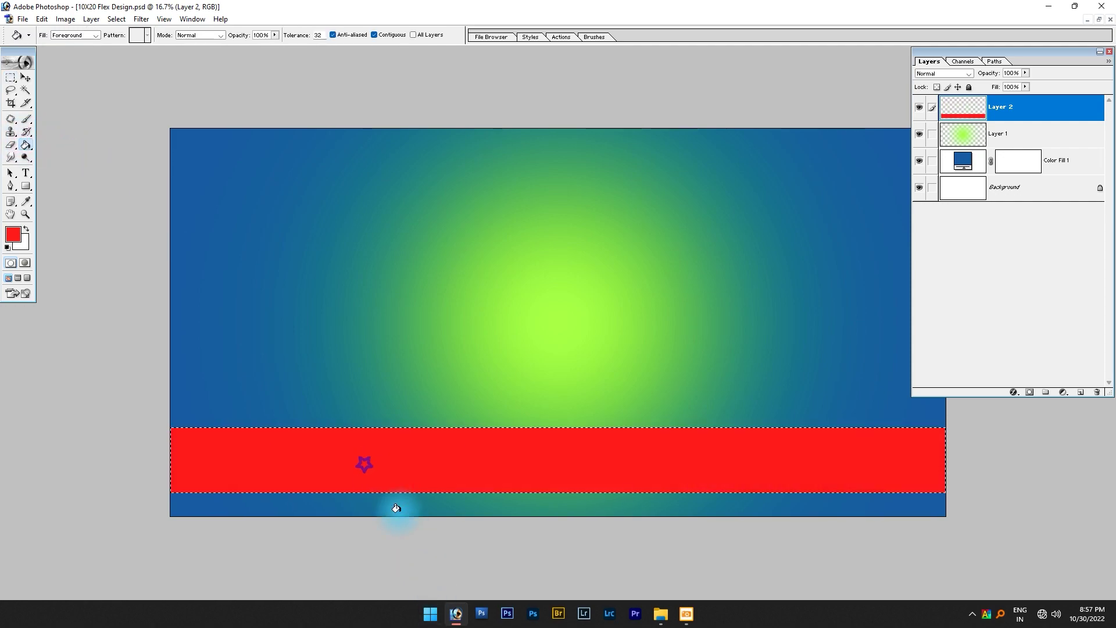
{"action": "key", "text": "v"}
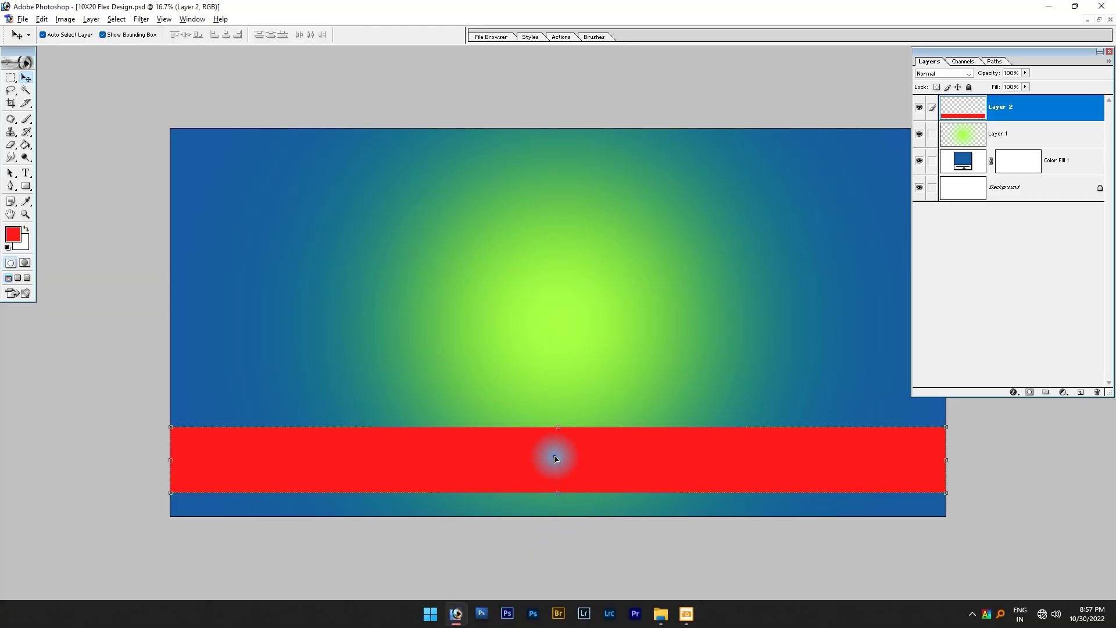
- Move the red band up slightly, then bring up the Editing folder
{"action": "left_click_drag", "start_coordinate": [553, 456], "coordinate": [557, 448]}
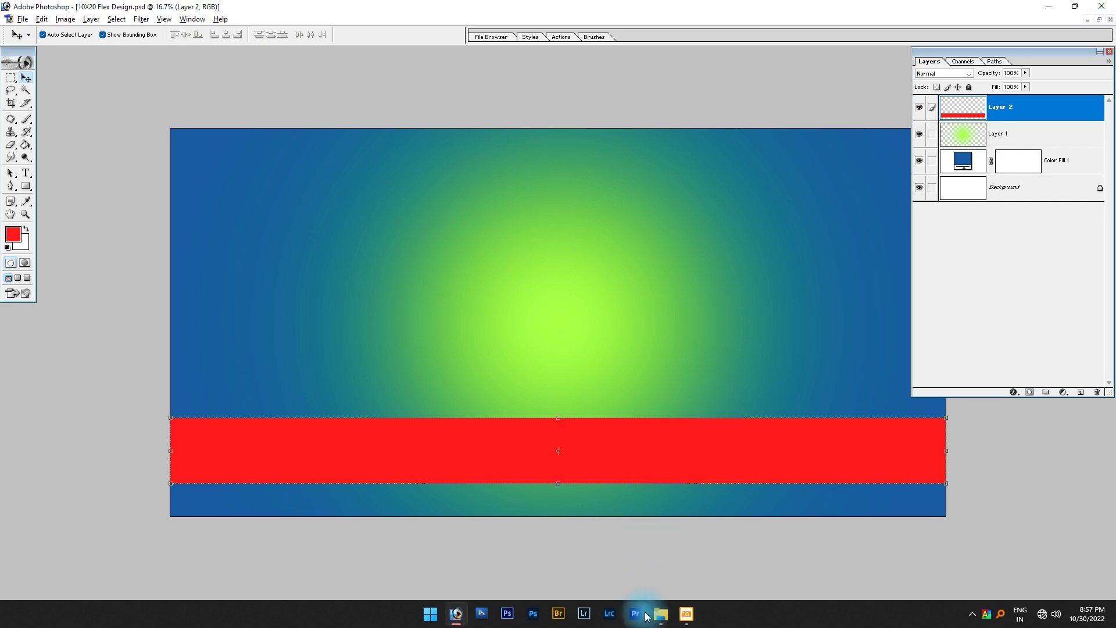
{"action": "left_click", "coordinate": [661, 613]}
- Drag the DSC_1986 couple cutout into the flex design and close the original photo
{"action": "left_click", "coordinate": [700, 320]}
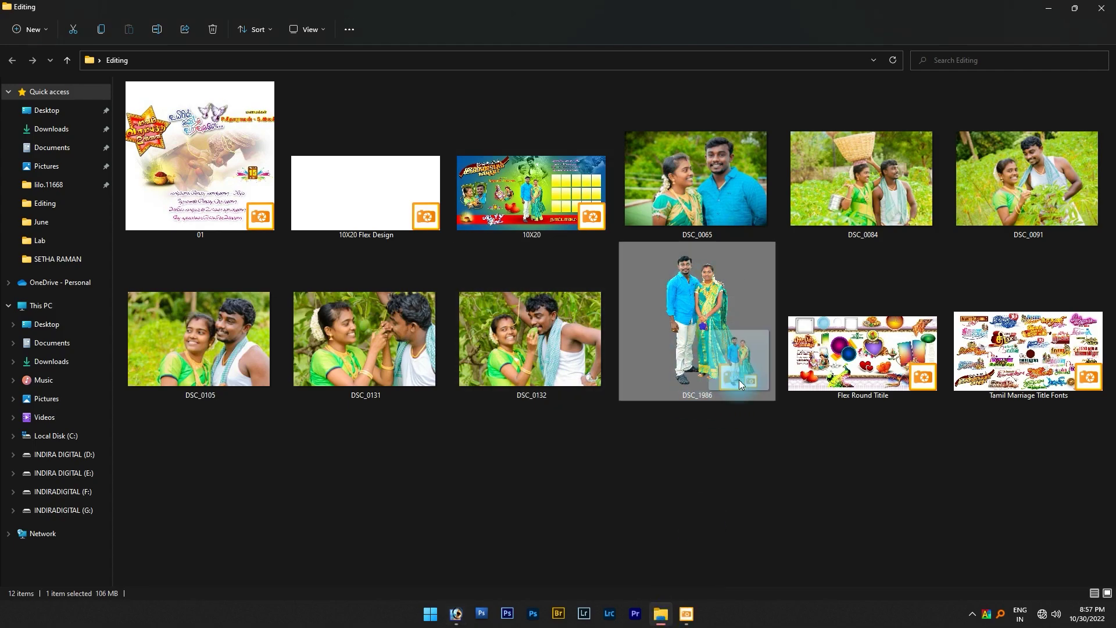
{"action": "key", "text": "alt+Tab"}
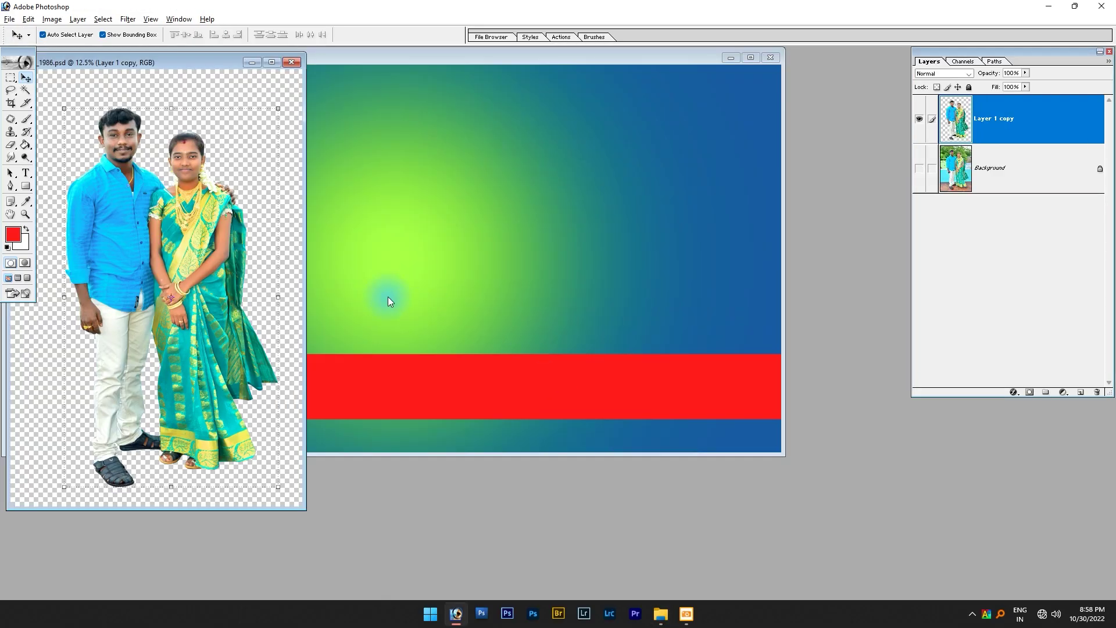
{"action": "left_click_drag", "start_coordinate": [493, 279], "coordinate": [494, 284]}
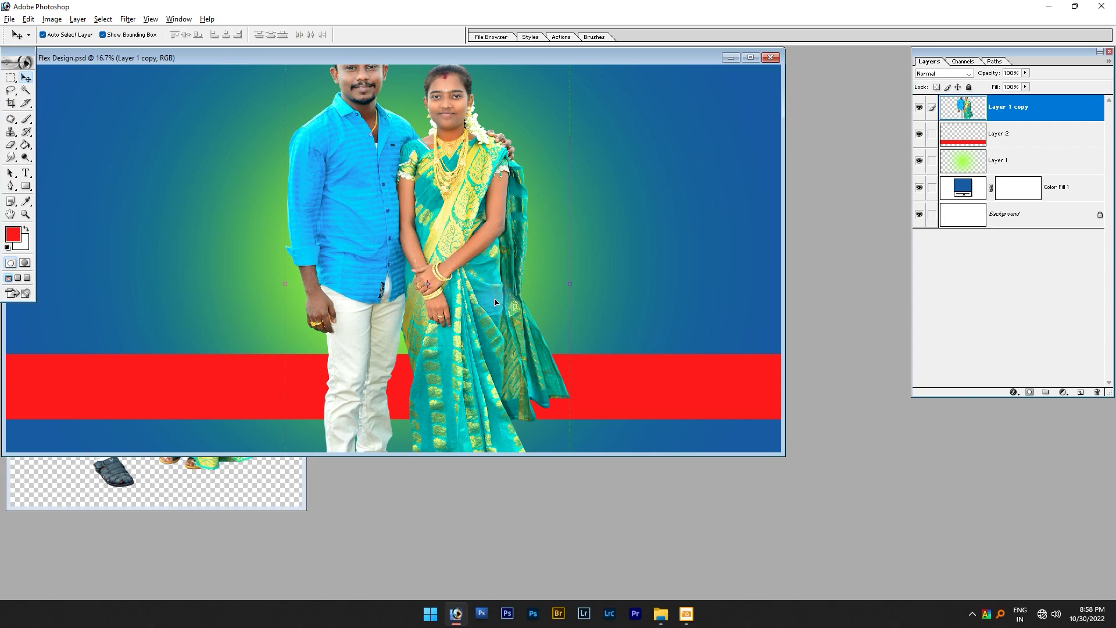
{"action": "left_click", "coordinate": [193, 499]}
{"action": "key", "text": "ctrl+w"}
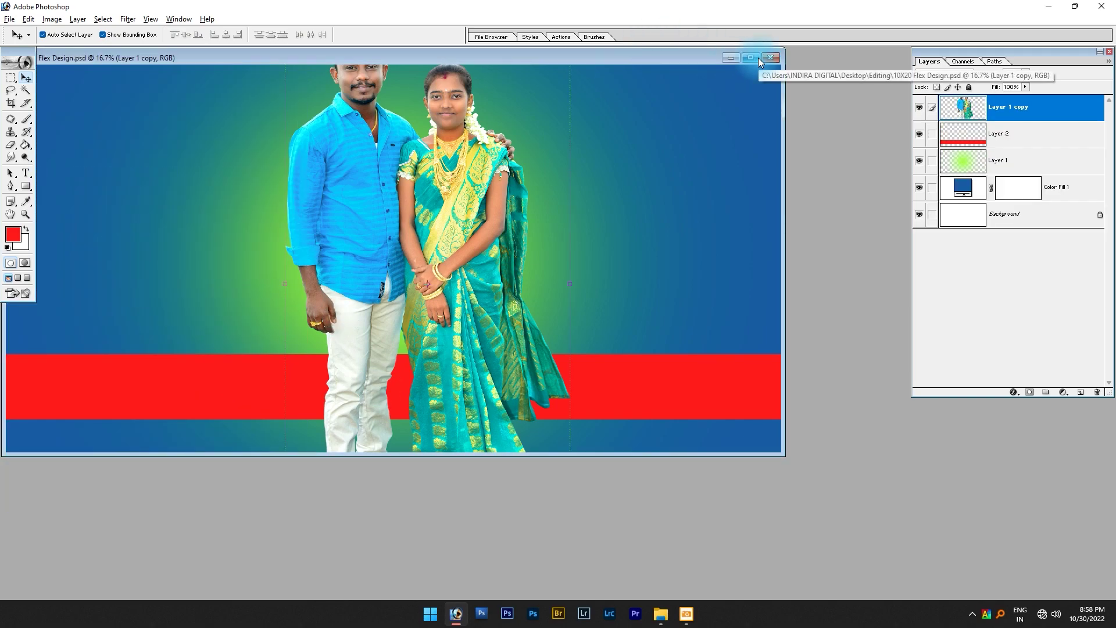
{"action": "left_click", "coordinate": [752, 58]}
- Scale the couple to about 54.7%, centre them horizontally, and lower their feet onto the red band
{"action": "key", "text": "ctrl+t"}
{"action": "mouse_move", "coordinate": [734, 95]}
{"action": "left_mouse_down"}
{"action": "mouse_move", "coordinate": [657, 231]}
{"action": "mouse_move", "coordinate": [680, 205]}
{"action": "left_mouse_up"}
{"action": "key", "text": "Return"}
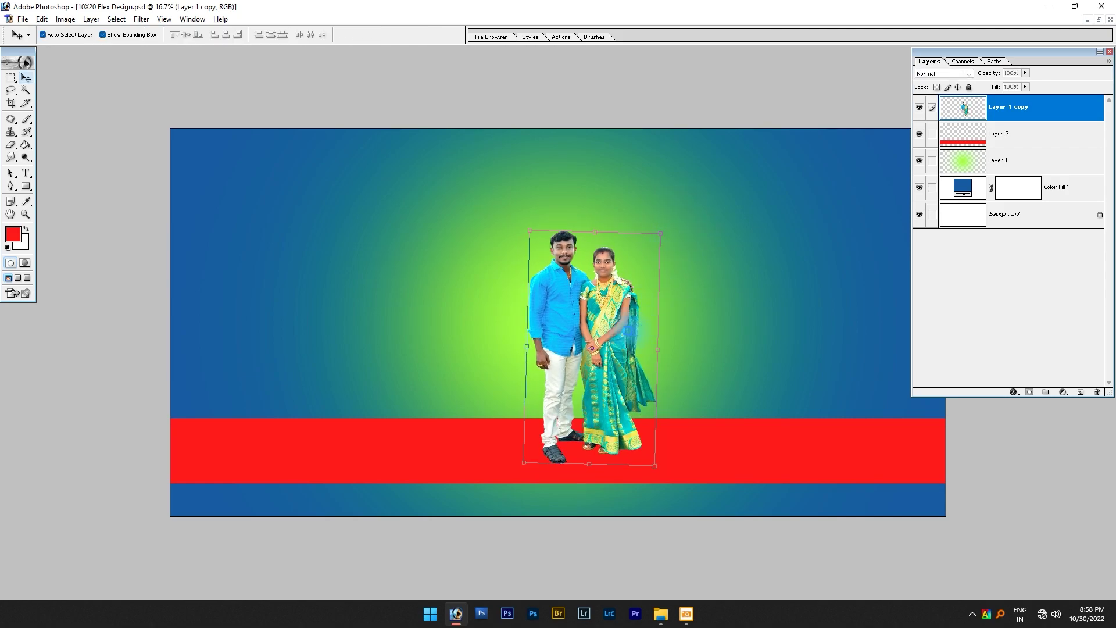
{"action": "key", "text": "ctrl+a"}
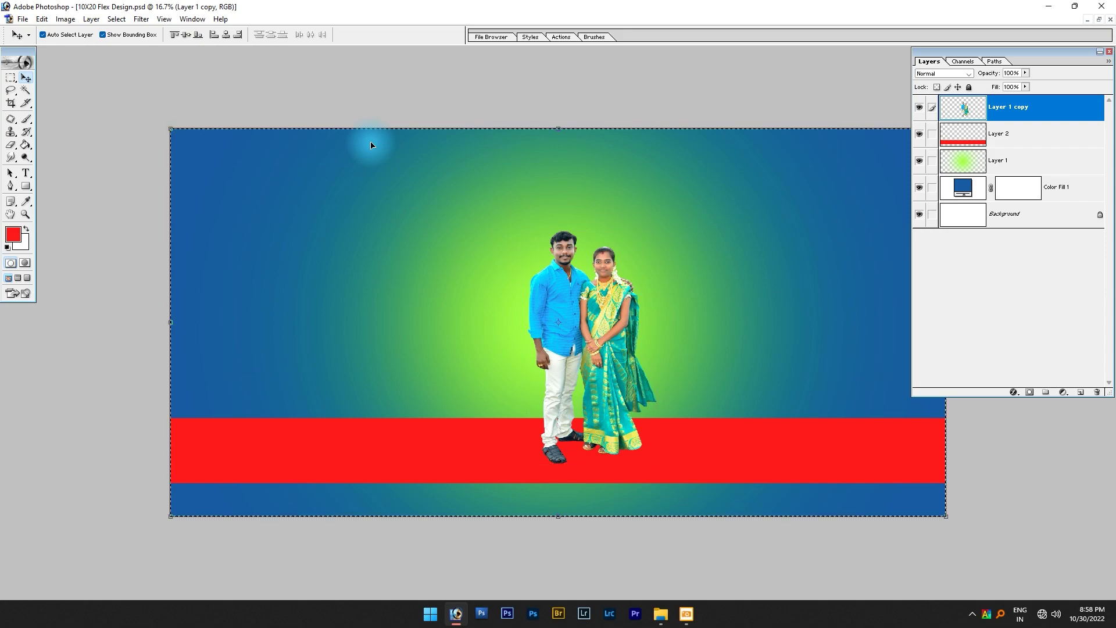
{"action": "left_click", "coordinate": [225, 36]}
{"action": "key", "text": "ctrl+d"}
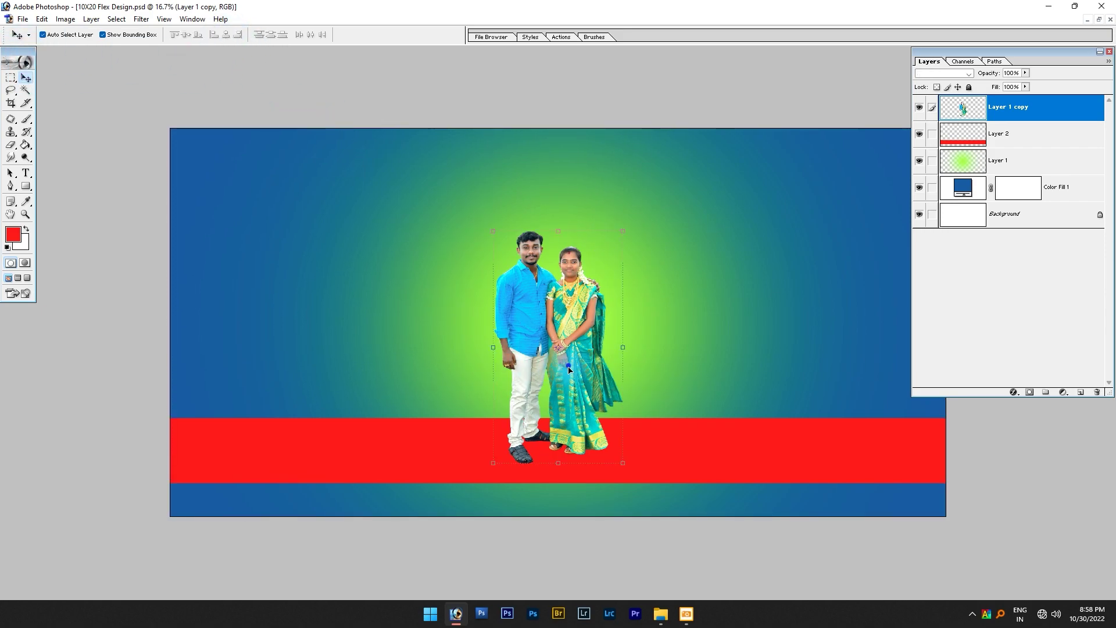
{"action": "left_click_drag", "start_coordinate": [569, 369], "coordinate": [570, 381]}
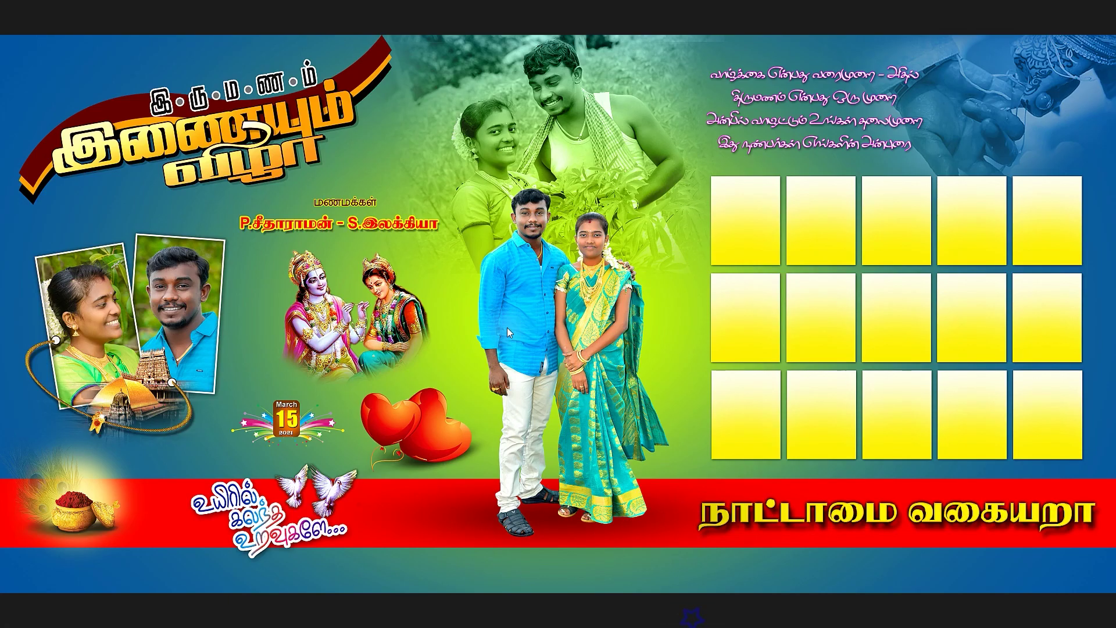
- Zoom in on the couple's feet, nudge the couple up, and add a new empty layer
{"action": "key", "text": "alt+Tab"}
{"action": "key", "text": "alt+Tab"}
{"action": "key", "text": "alt+Tab"}
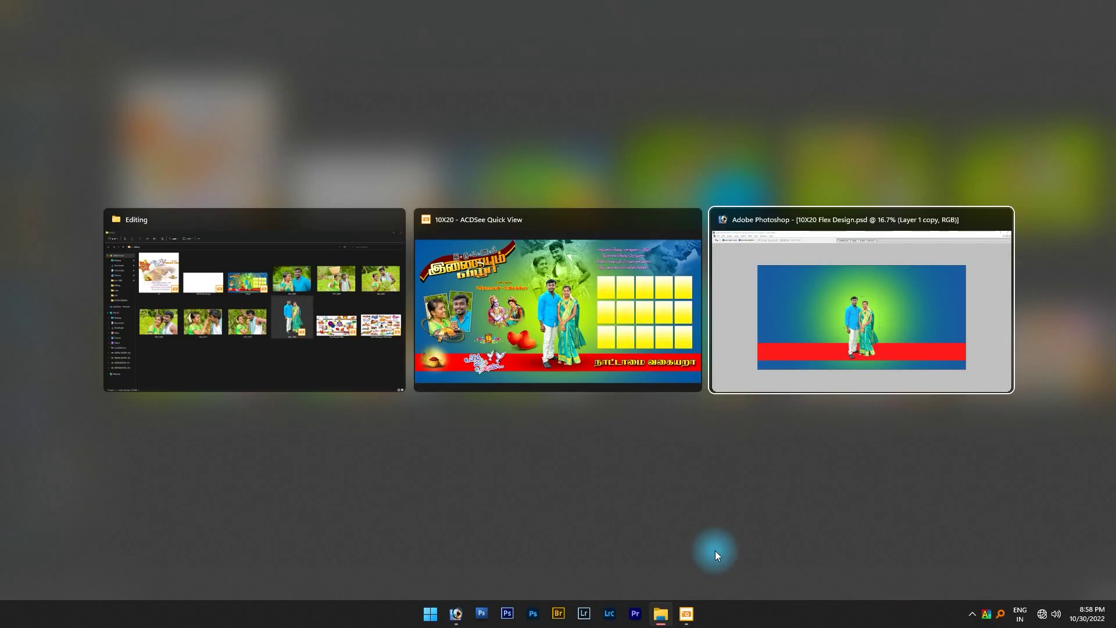
{"action": "left_click_drag", "start_coordinate": [377, 347], "coordinate": [814, 568]}
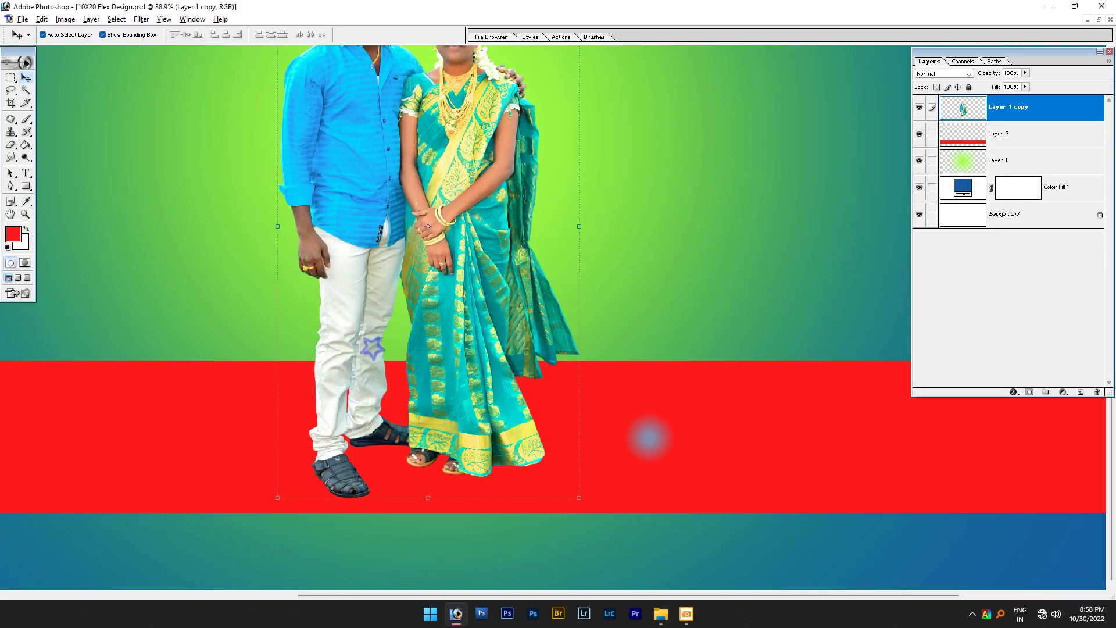
{"action": "key", "text": "shift+Up"}
{"action": "key", "text": "shift+Up"}
{"action": "key", "text": "shift+Up"}
{"action": "key", "text": "shift+Up"}
{"action": "key", "text": "shift+Up"}
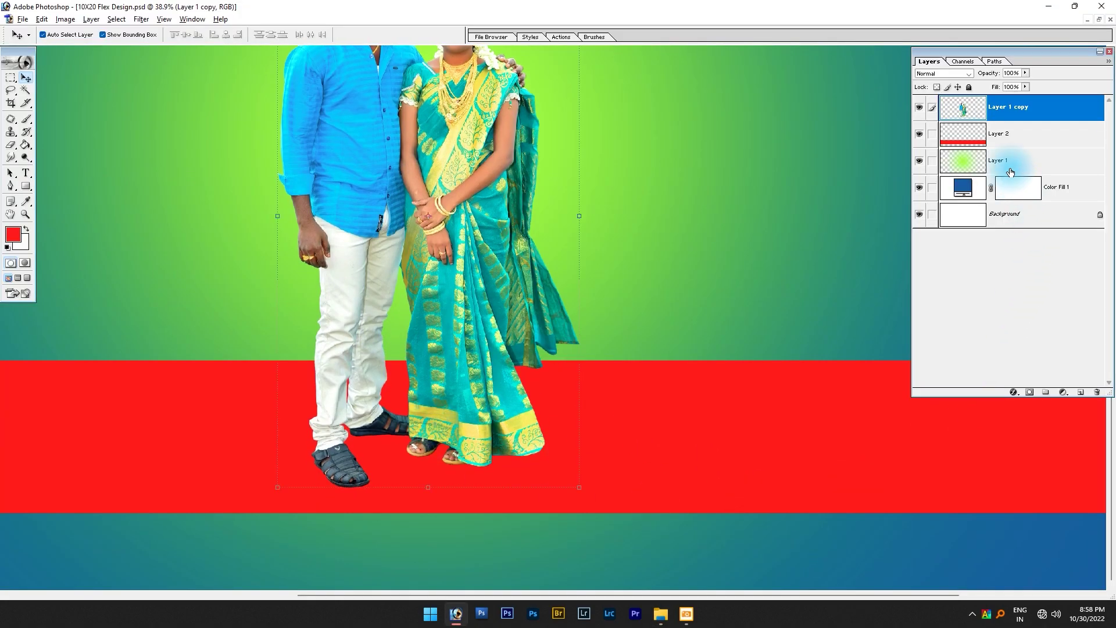
{"action": "left_click", "coordinate": [1079, 392]}
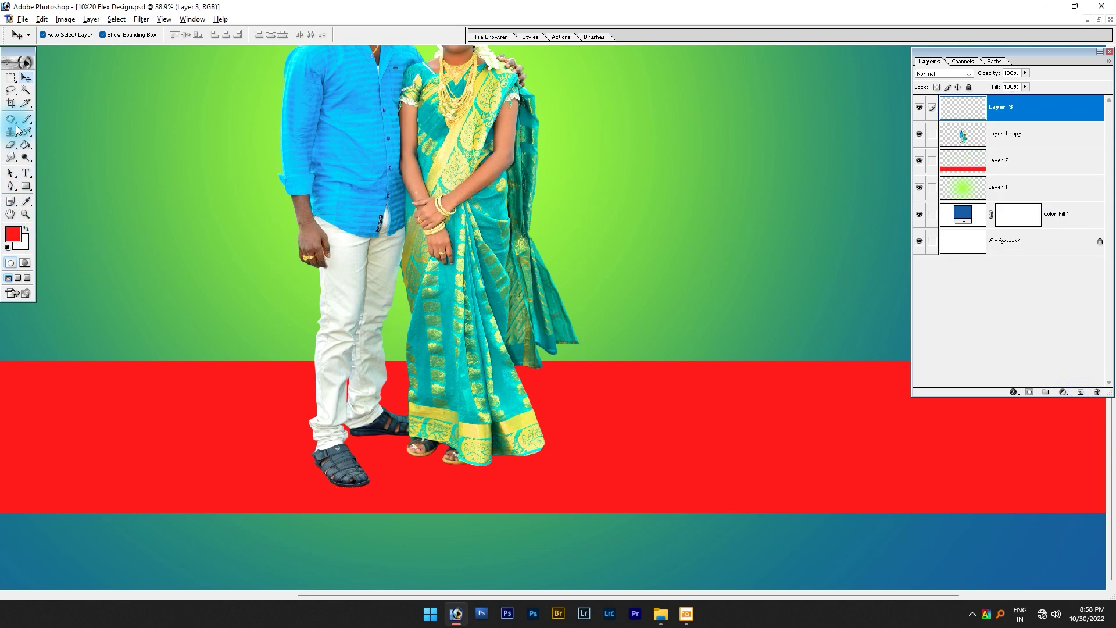
- Set up a soft brush flattened to 20% roundness in Brush Settings
{"action": "key", "text": "b"}
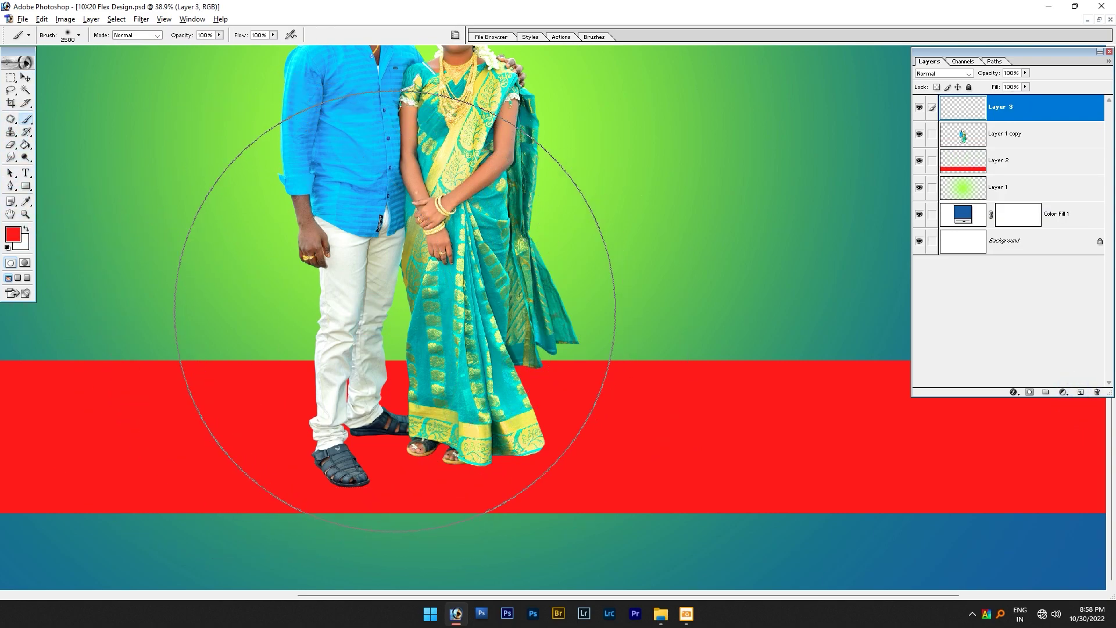
{"action": "key", "text": "bracketleft"}
{"action": "key", "text": "bracketleft"}
{"action": "key", "text": "bracketleft"}
{"action": "key", "text": "bracketleft"}
{"action": "key", "text": "bracketleft"}
{"action": "key", "text": "bracketleft"}
{"action": "key", "text": "bracketleft"}
{"action": "key", "text": "bracketleft"}
{"action": "key", "text": "bracketleft"}
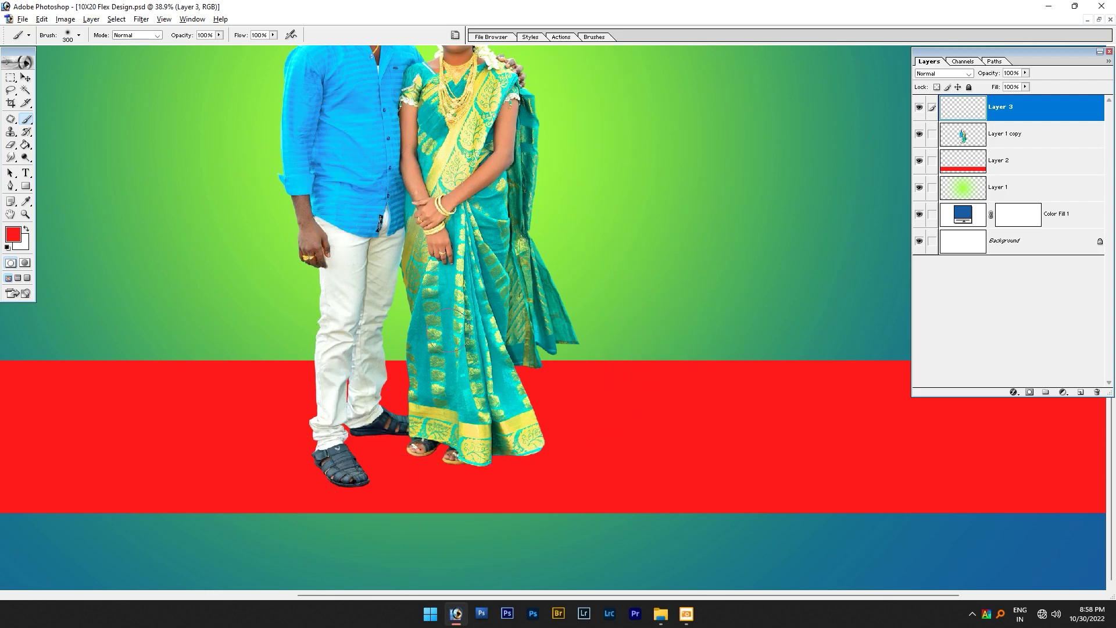
{"action": "left_click", "coordinate": [192, 20]}
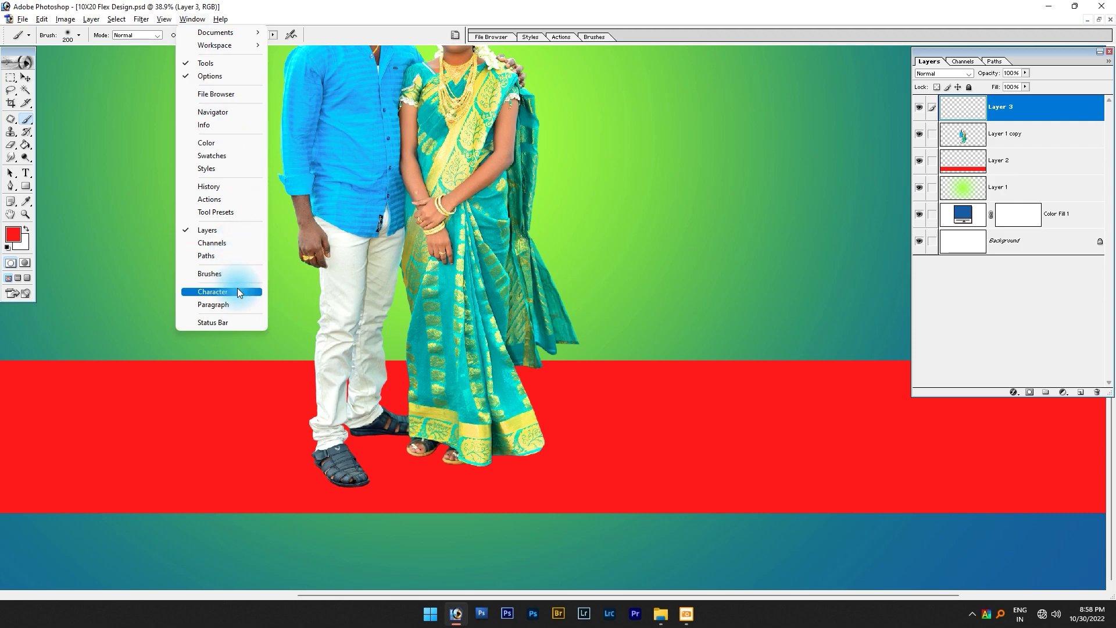
{"action": "left_click", "coordinate": [220, 273]}
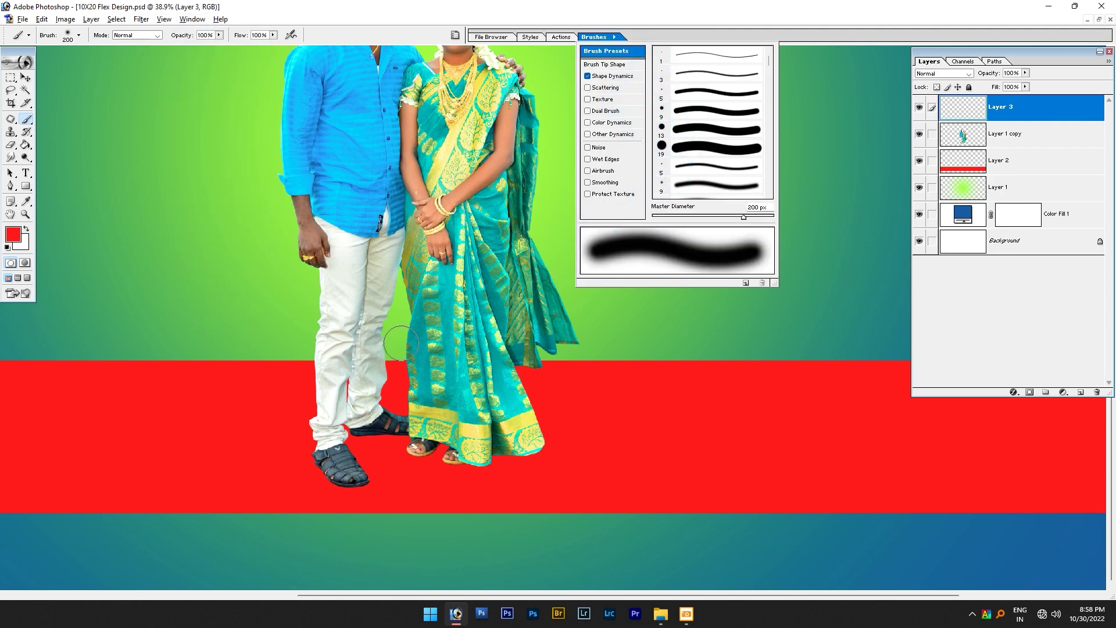
{"action": "left_click", "coordinate": [589, 66]}
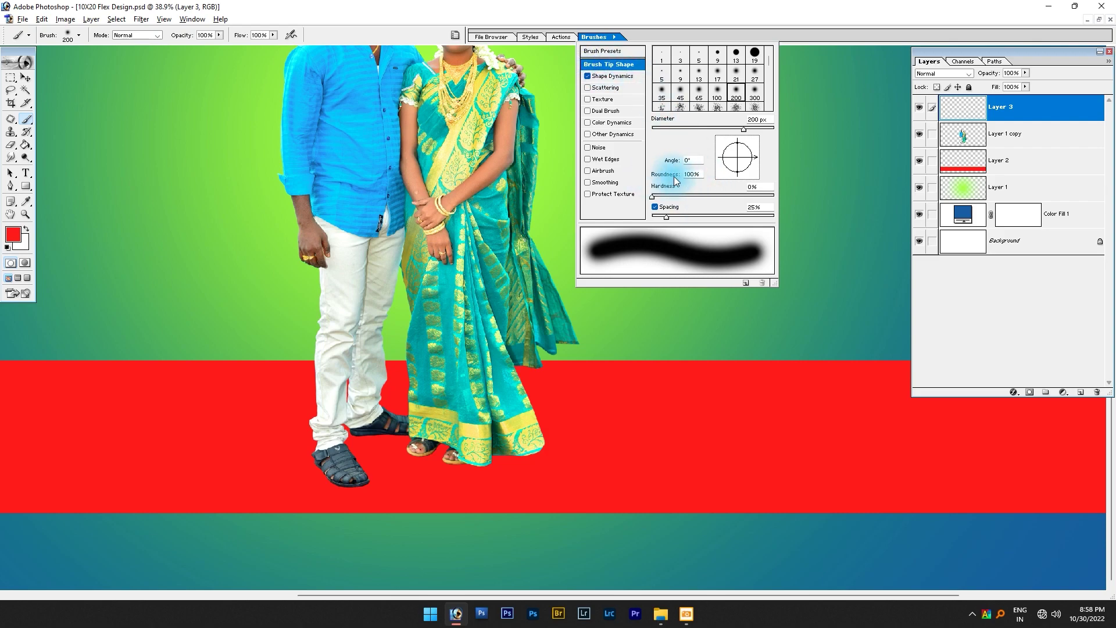
{"action": "left_click", "coordinate": [694, 174]}
{"action": "type", "text": "20"}
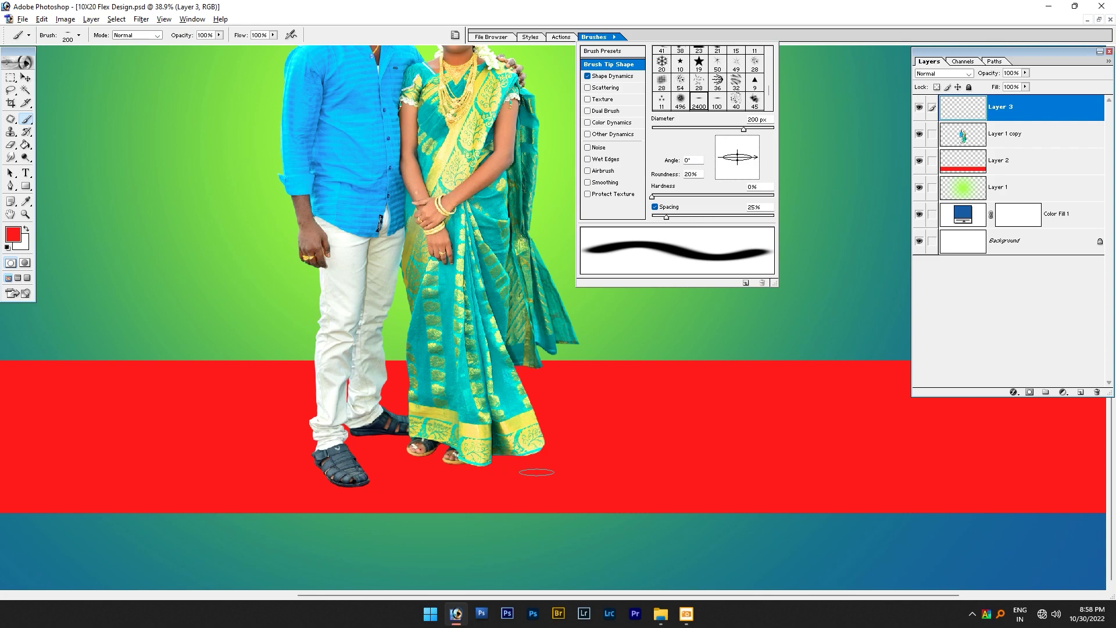
{"action": "key", "text": "bracketright"}
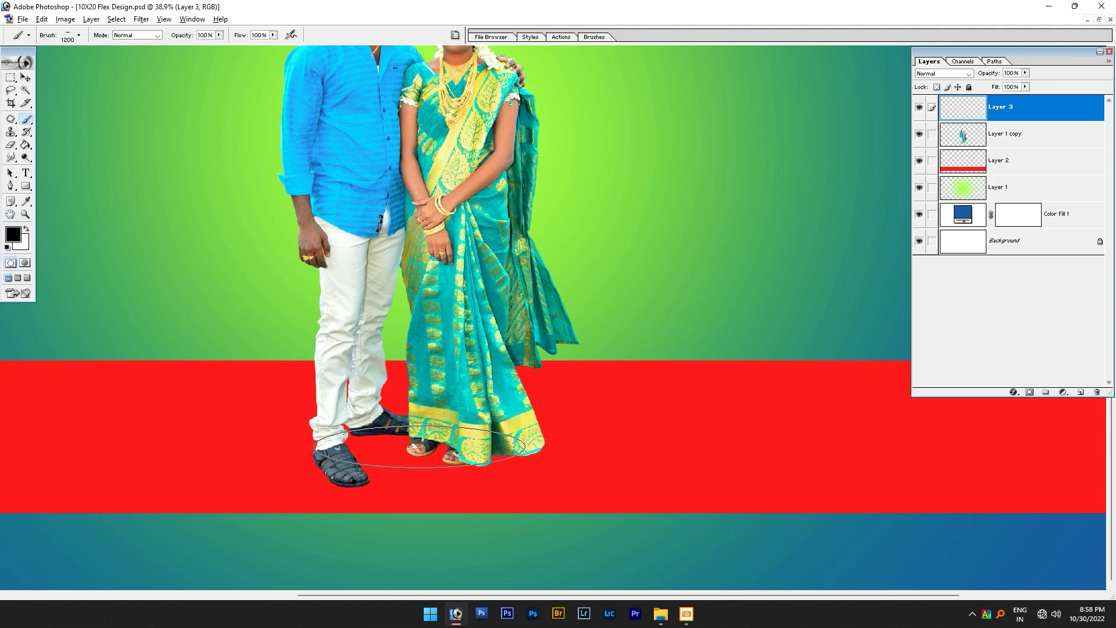
- Paint a soft dark dab under the feet, send it below the couple, and stretch it wider
{"action": "left_click", "coordinate": [420, 446]}
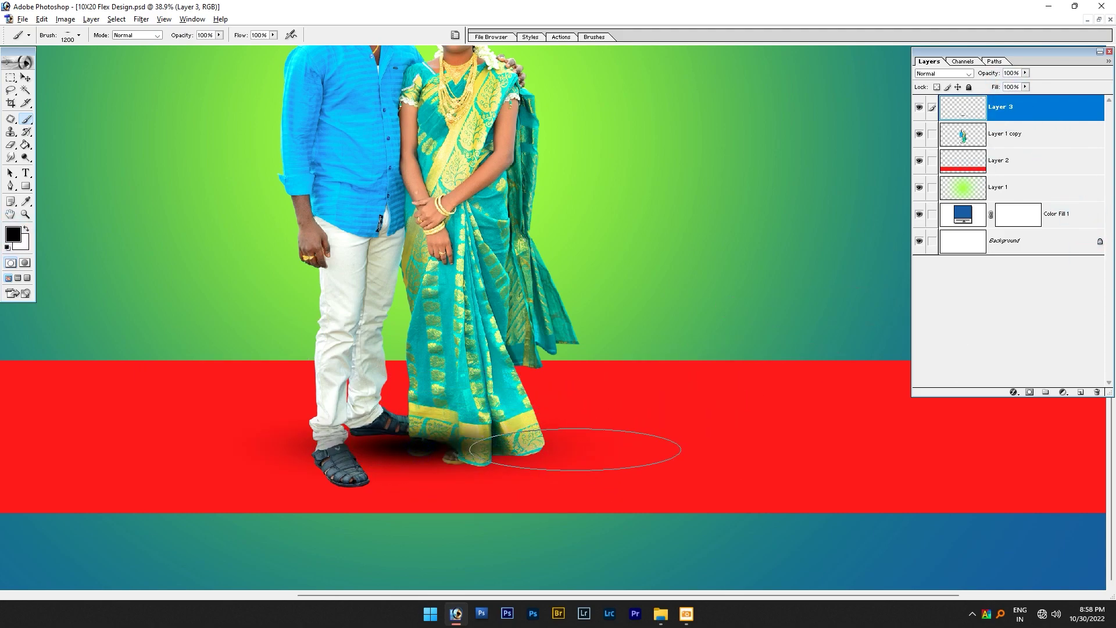
{"action": "key", "text": "ctrl+bracketleft"}
{"action": "key", "text": "v"}
{"action": "key", "text": "ctrl+t"}
{"action": "left_click_drag", "start_coordinate": [494, 446], "coordinate": [599, 446]}
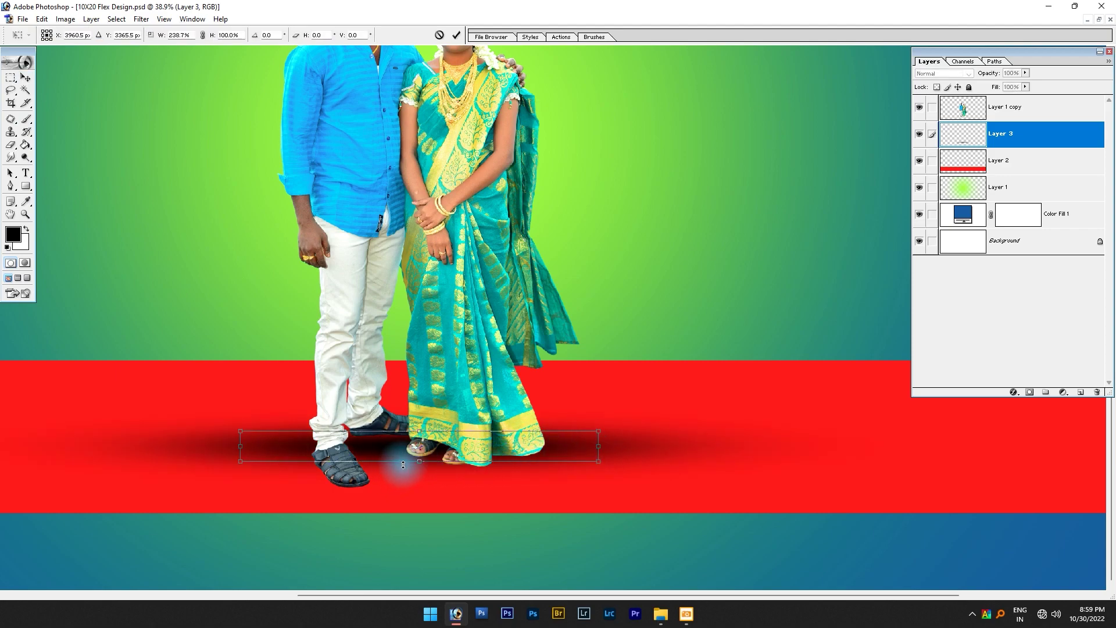
{"action": "left_click_drag", "start_coordinate": [398, 465], "coordinate": [429, 472]}
{"action": "key", "text": "Return"}
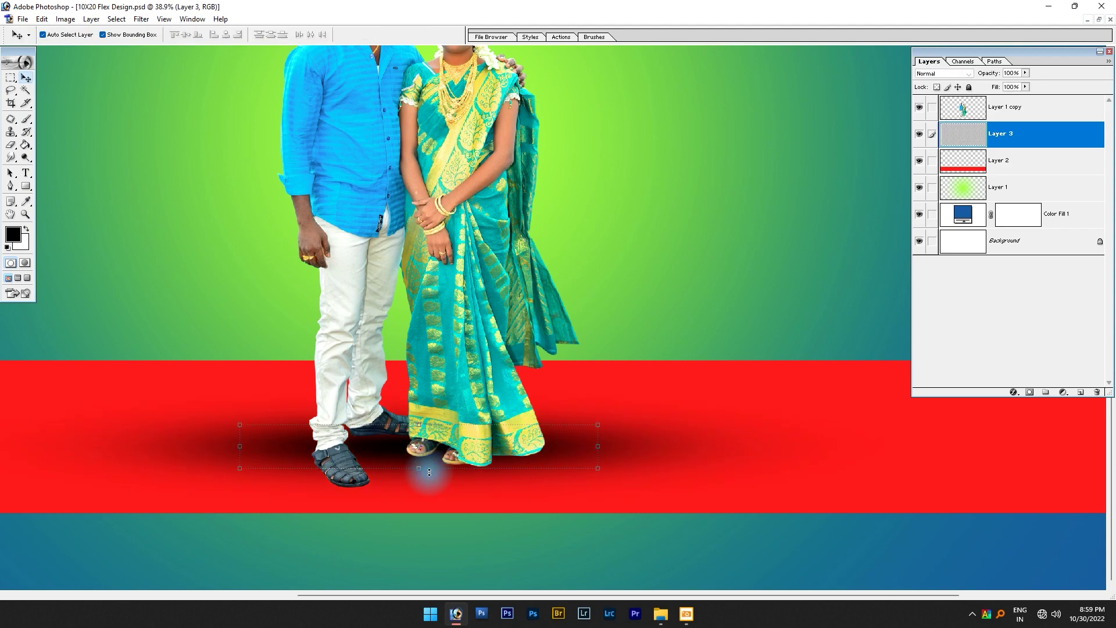
- Set the shadow layer to 60% opacity and Multiply blend mode, then fit the banner on screen
{"action": "key", "text": "5"}
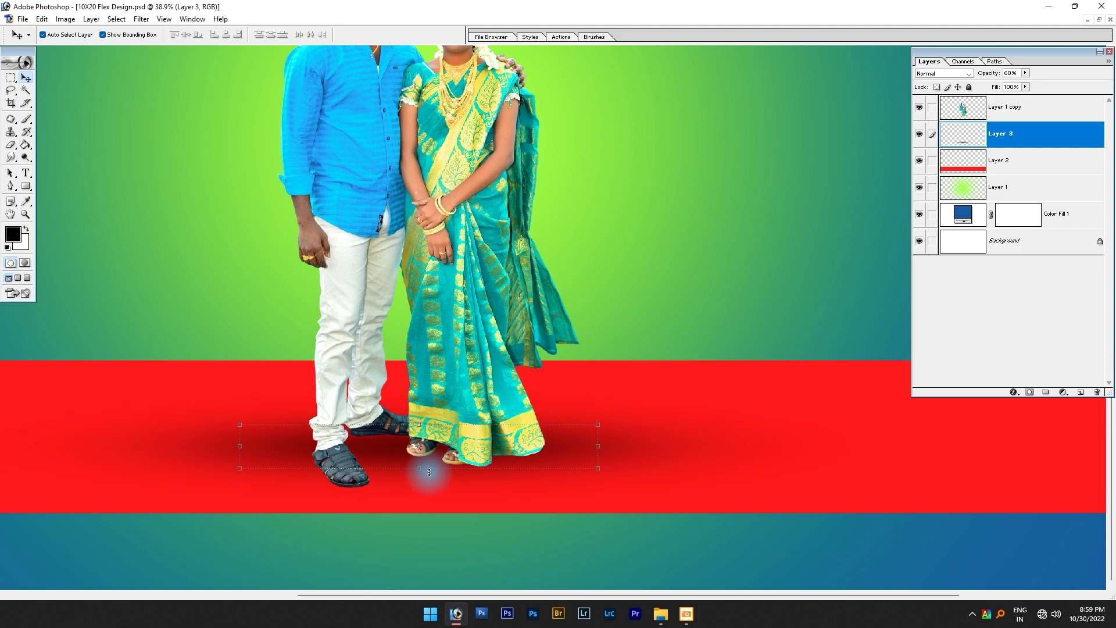
{"action": "left_click", "coordinate": [966, 74]}
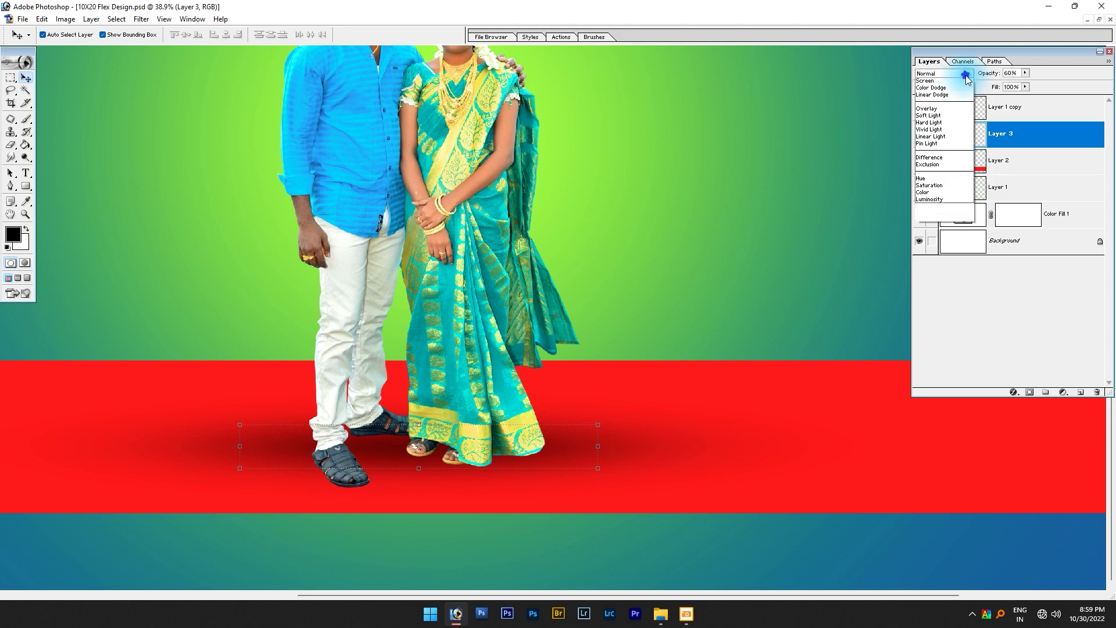
{"action": "left_click", "coordinate": [936, 110]}
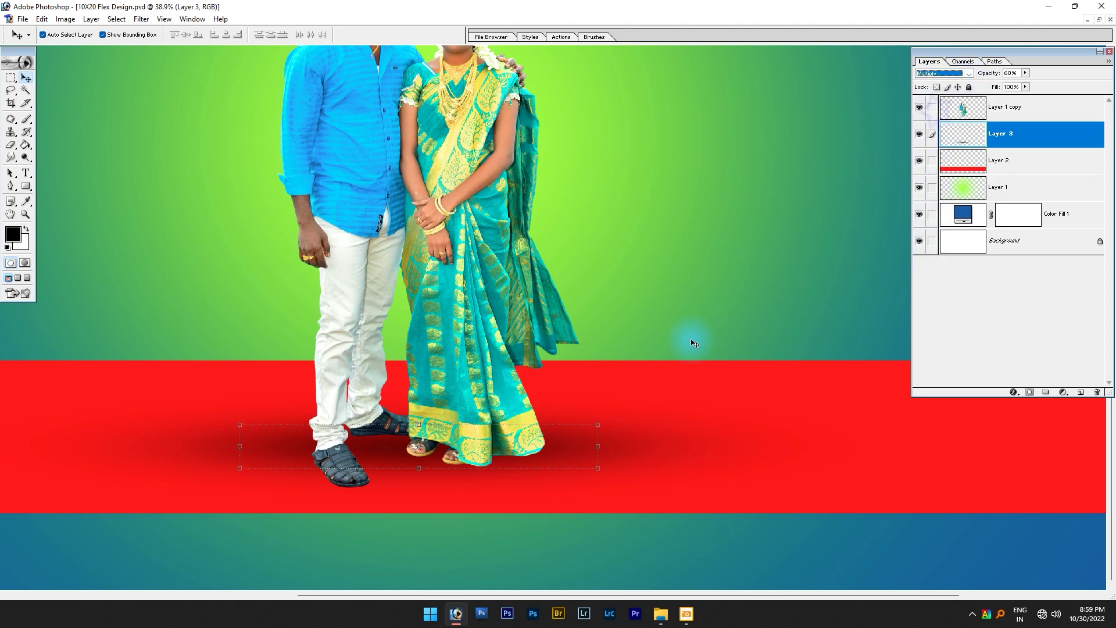
{"action": "key", "text": "ctrl+0"}
{"action": "left_click", "coordinate": [643, 577]}
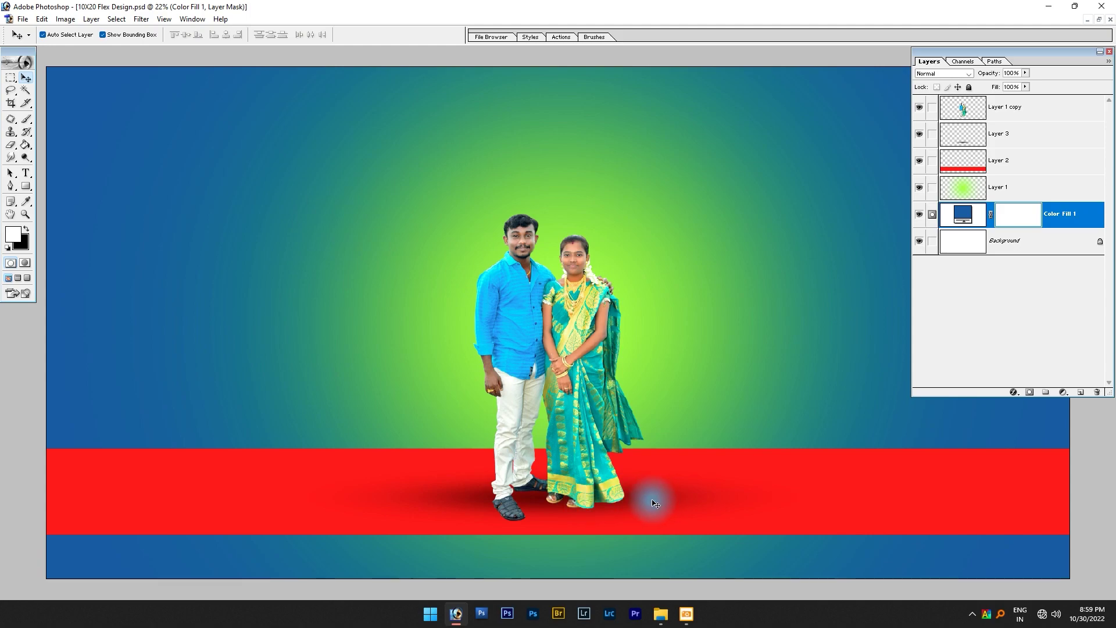
- Scale the green glow layer up slightly, then switch back to the Editing folder
{"action": "left_click", "coordinate": [660, 300]}
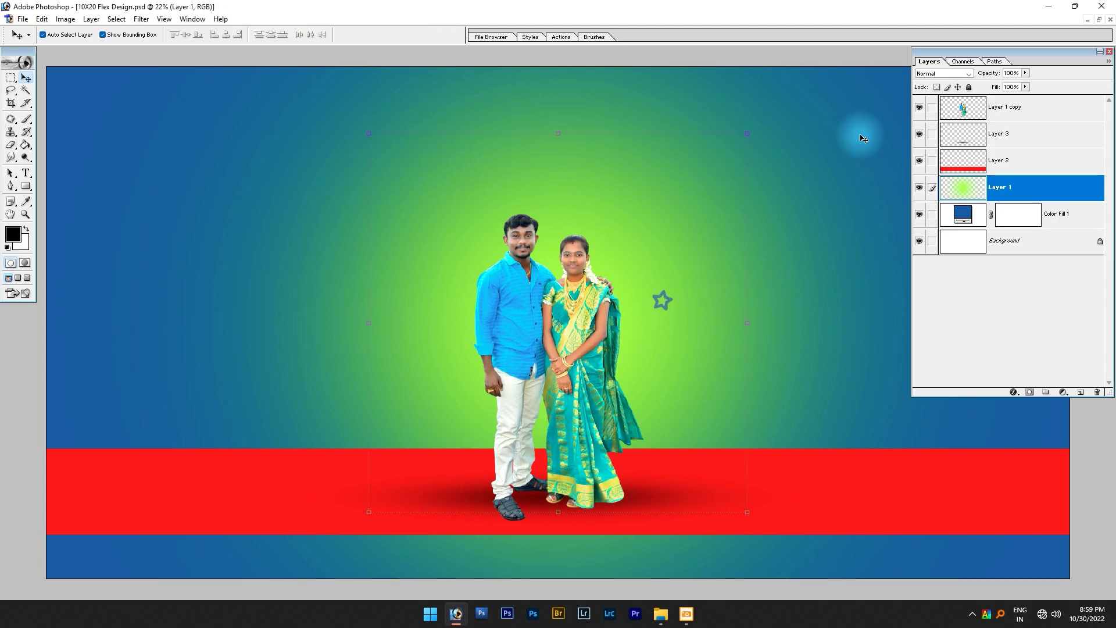
{"action": "left_click_drag", "start_coordinate": [750, 132], "coordinate": [768, 121]}
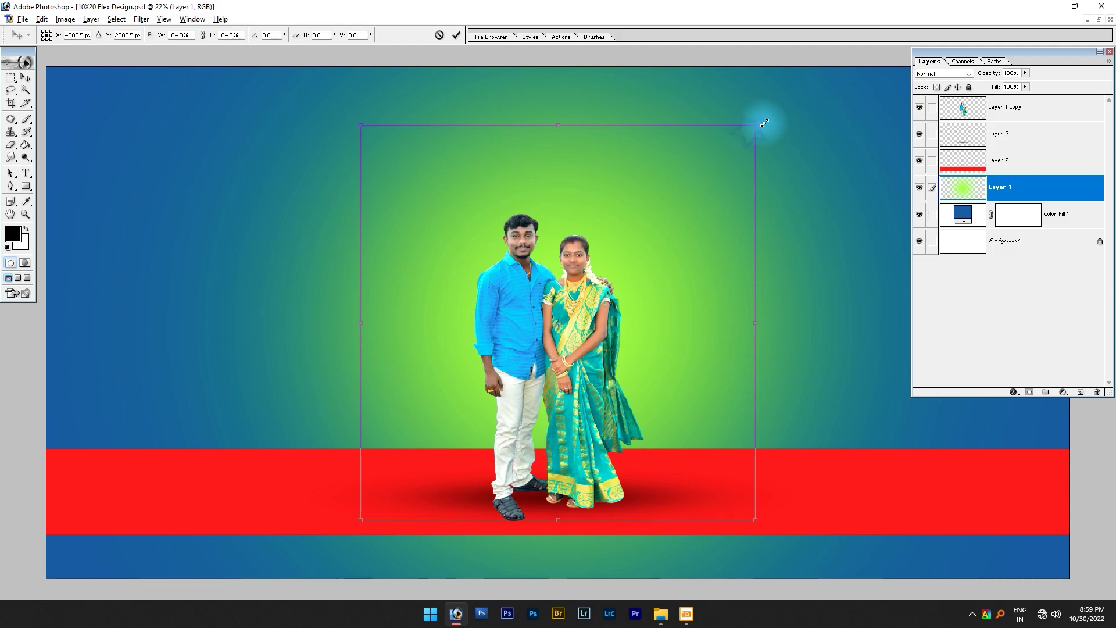
{"action": "key", "text": "Return"}
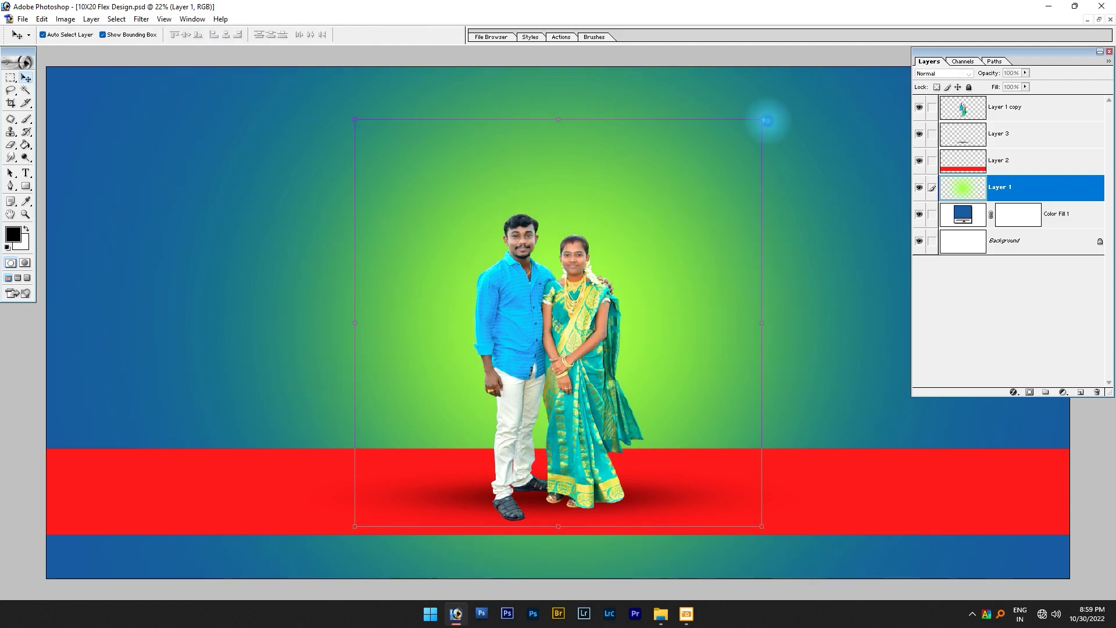
{"action": "key", "text": "alt+Tab"}
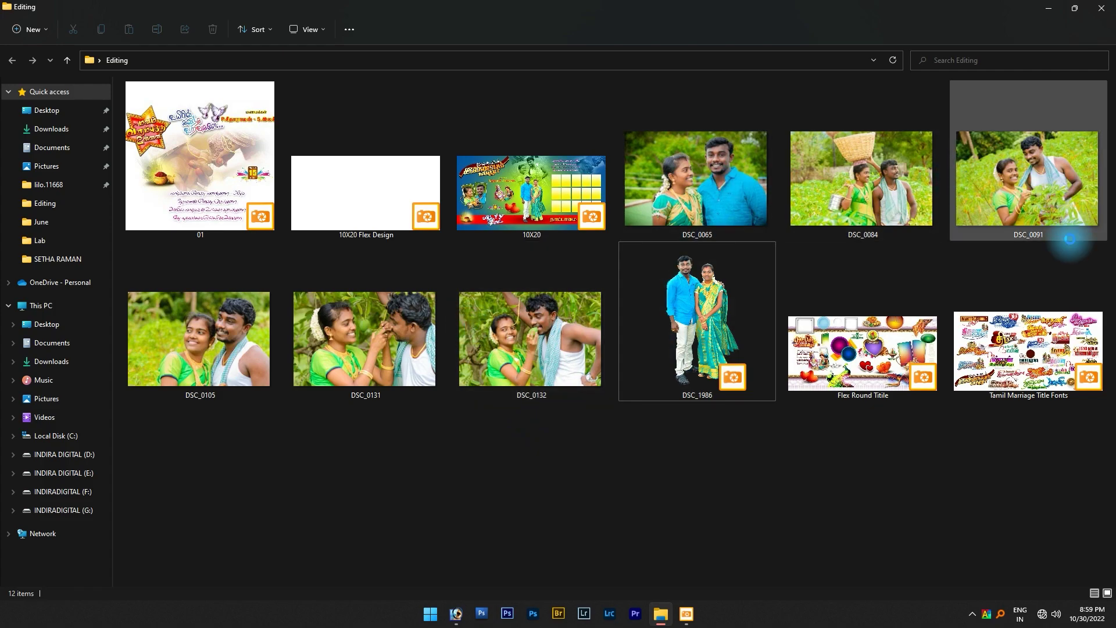
- Open photo DSC_0091 from the Editing folder into Photoshop by dragging it from File Explorer
{"action": "left_click", "coordinate": [596, 413]}
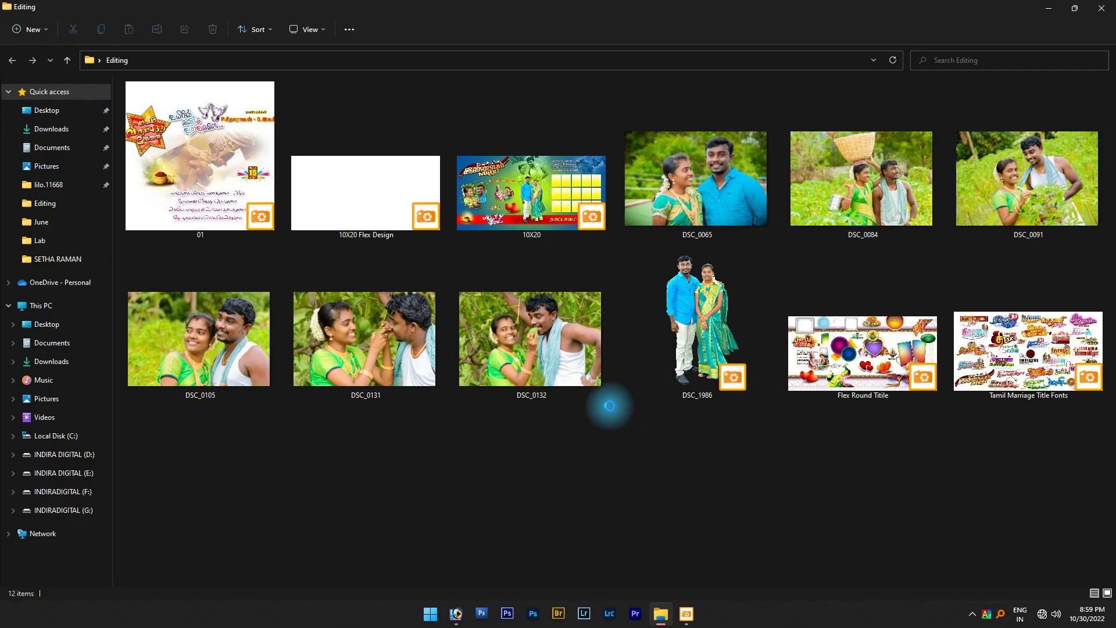
{"action": "left_click", "coordinate": [1053, 185]}
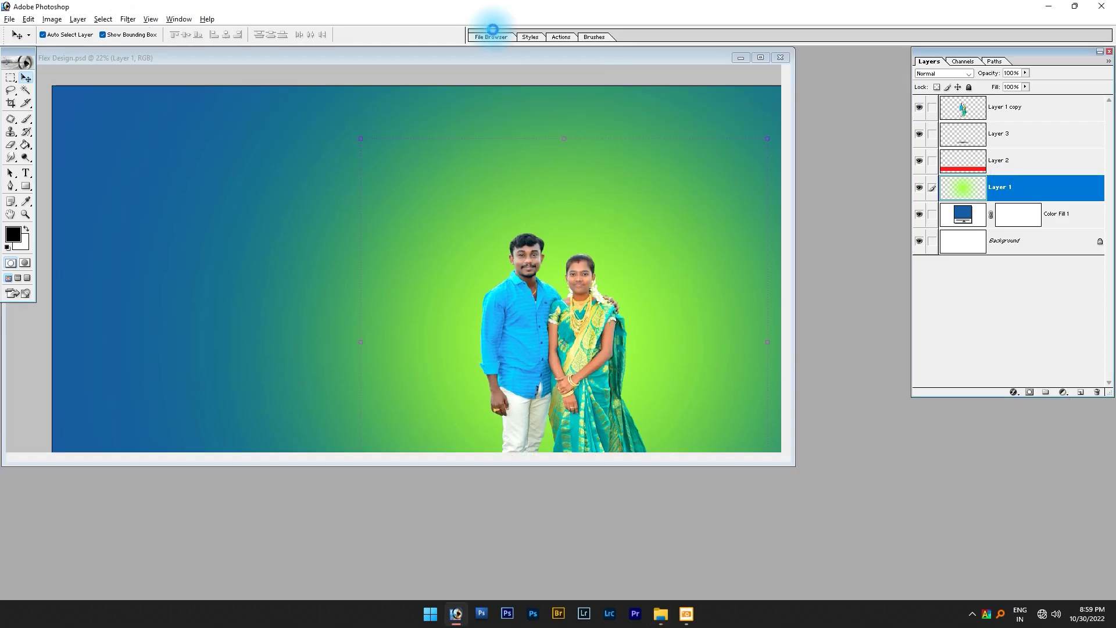
{"action": "mouse_move", "coordinate": [1023, 233]}
{"action": "left_mouse_down"}
{"action": "mouse_move", "coordinate": [398, 208]}
{"action": "mouse_move", "coordinate": [511, 242]}
{"action": "left_mouse_up"}
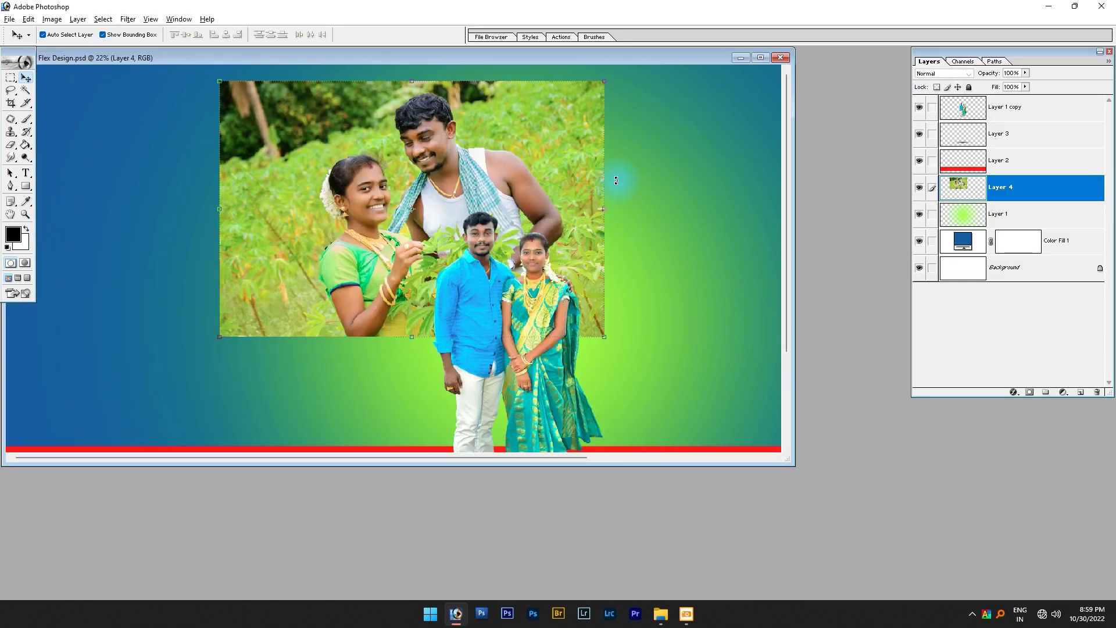
- Move the field photo up, scale it to about 103%, and centre it horizontally on the banner
{"action": "key", "text": "f"}
{"action": "left_click_drag", "start_coordinate": [590, 138], "coordinate": [681, 118]}
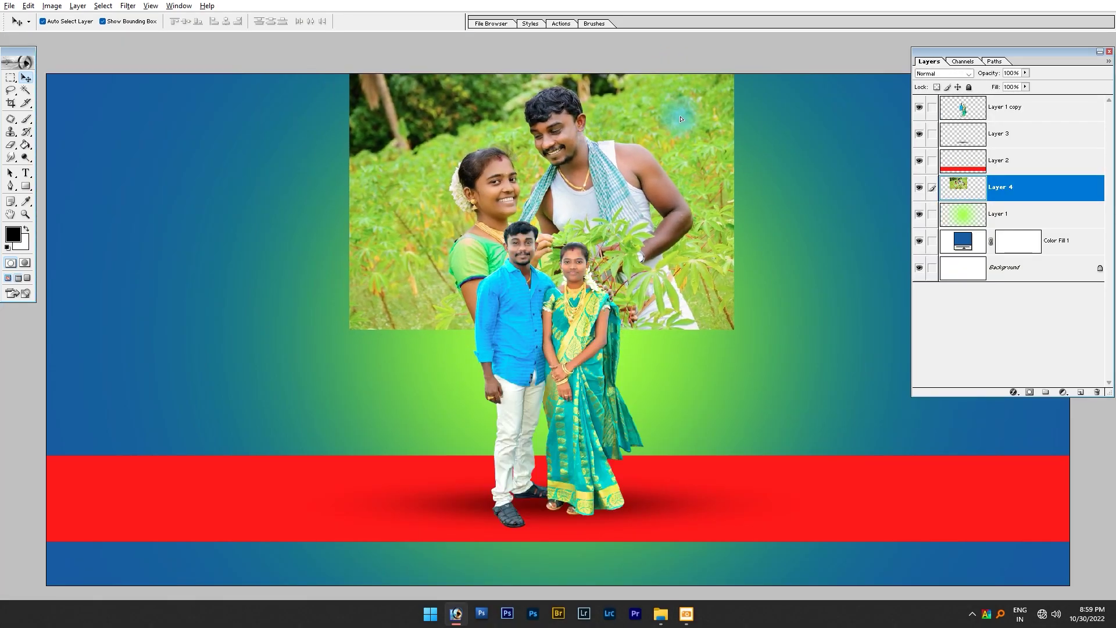
{"action": "left_click_drag", "start_coordinate": [735, 333], "coordinate": [744, 337]}
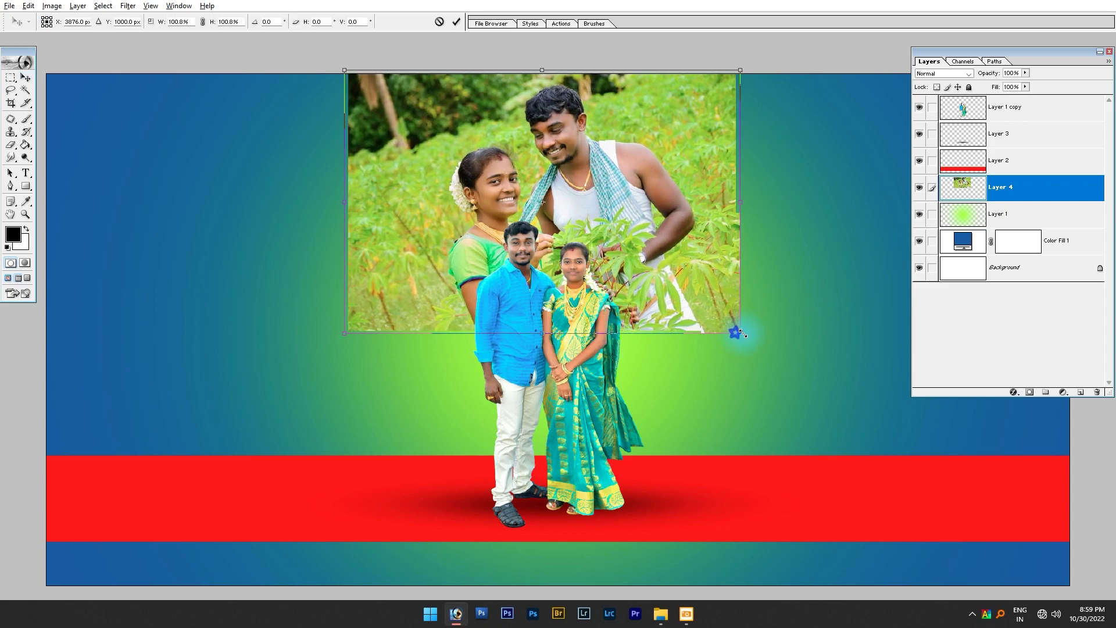
{"action": "left_click_drag", "start_coordinate": [530, 183], "coordinate": [521, 183]}
{"action": "double_click", "coordinate": [520, 183]}
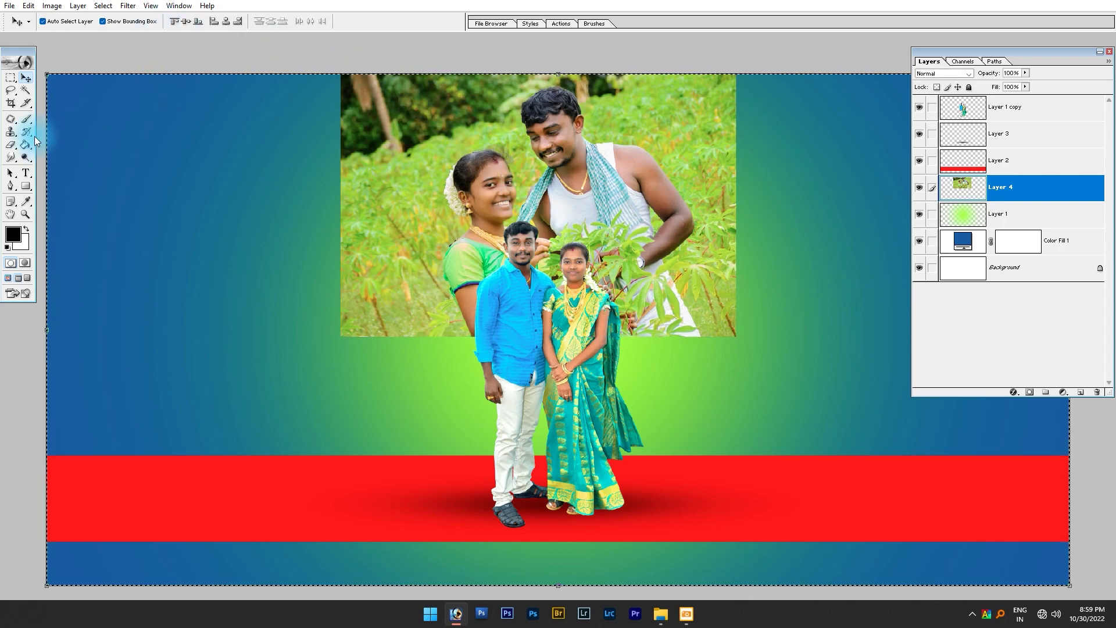
{"action": "left_click", "coordinate": [227, 21]}
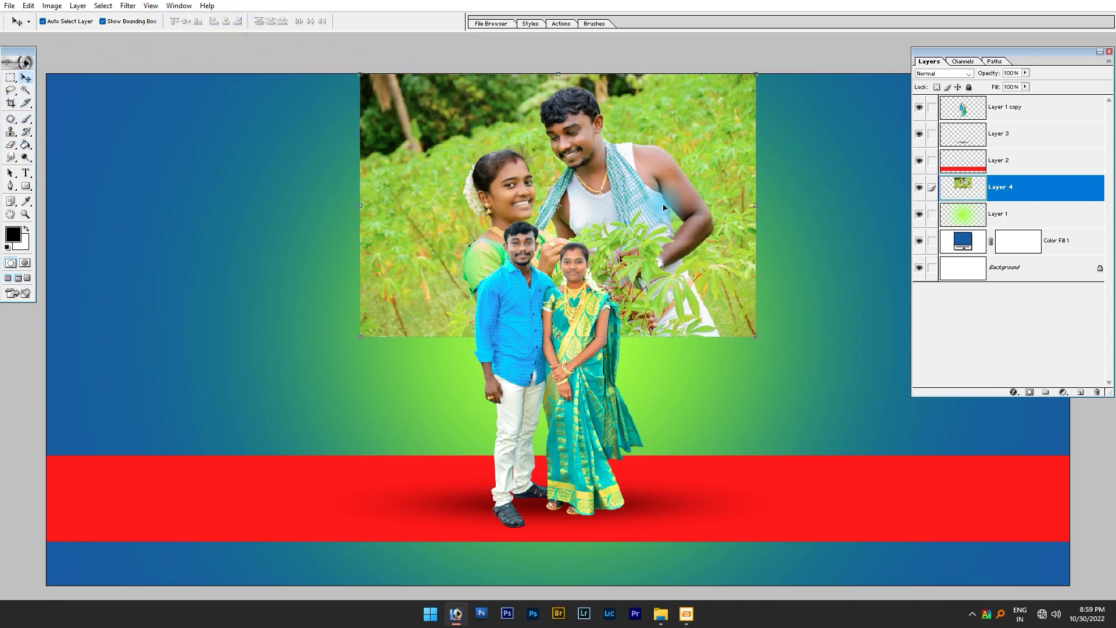
{"action": "left_click_drag", "start_coordinate": [665, 206], "coordinate": [634, 207]}
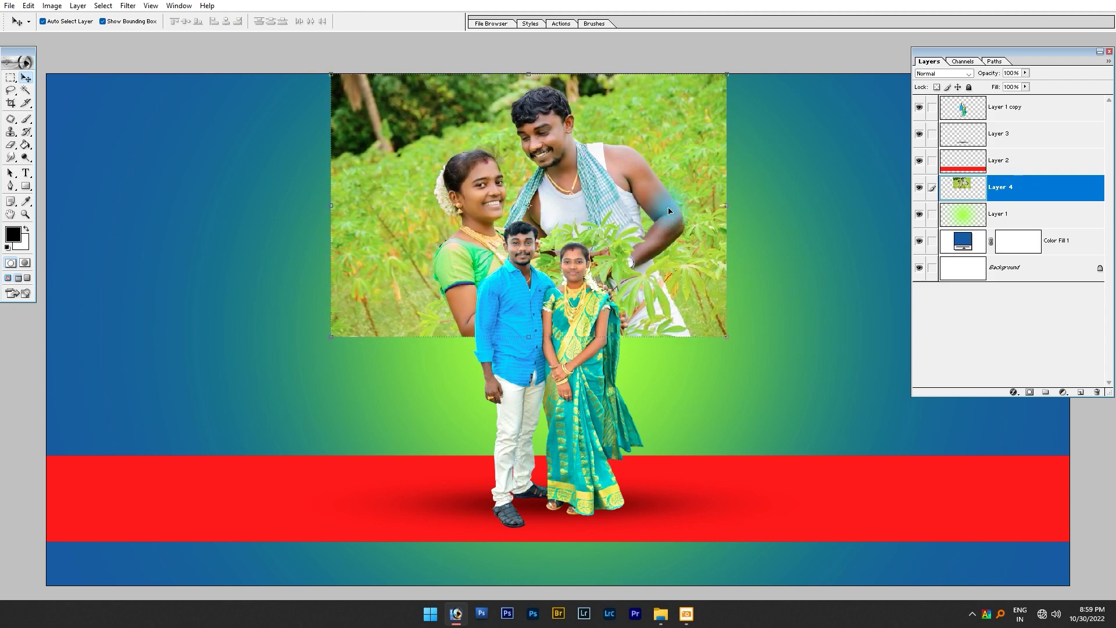
- Erase the field photo's left edge with an enlarged eraser brush
{"action": "key", "text": "e"}
{"action": "key", "text": "bracketright"}
{"action": "key", "text": "bracketright"}
{"action": "key", "text": "bracketright"}
{"action": "left_click_drag", "start_coordinate": [256, 331], "coordinate": [256, 226]}
{"action": "mouse_move", "coordinate": [256, 175]}
{"action": "left_mouse_down"}
{"action": "mouse_move", "coordinate": [255, 314]}
{"action": "mouse_move", "coordinate": [285, 442]}
{"action": "left_mouse_up"}
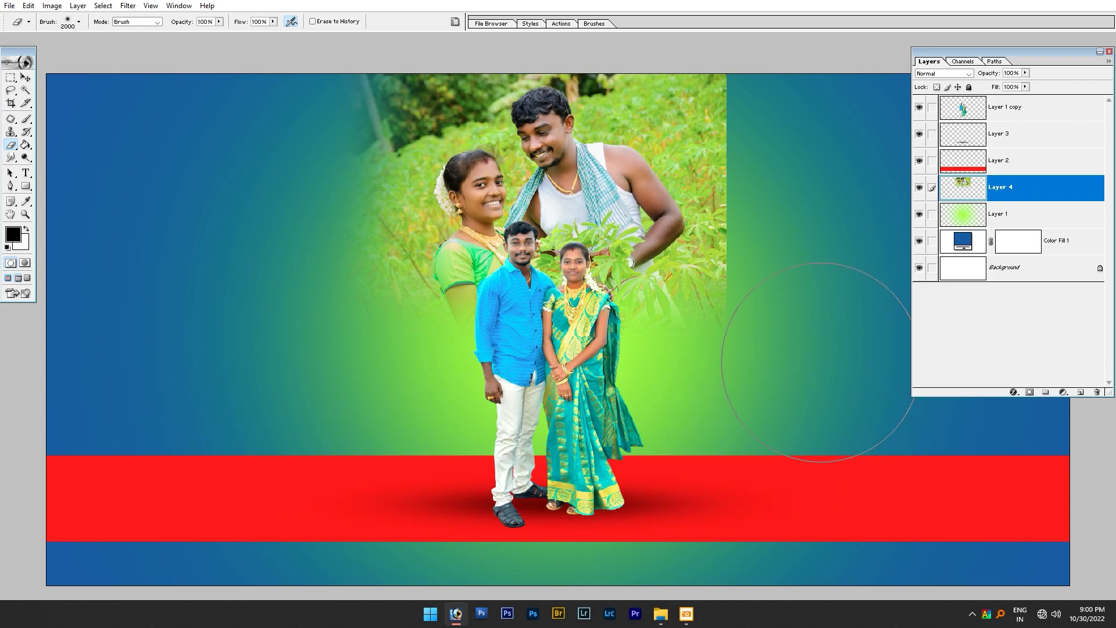
- Erase the field photo's right edge with the 2000 px soft eraser to fade it into the glow
{"action": "mouse_move", "coordinate": [801, 124]}
{"action": "left_mouse_down"}
{"action": "mouse_move", "coordinate": [852, 324]}
{"action": "mouse_move", "coordinate": [830, 143]}
{"action": "left_mouse_up"}
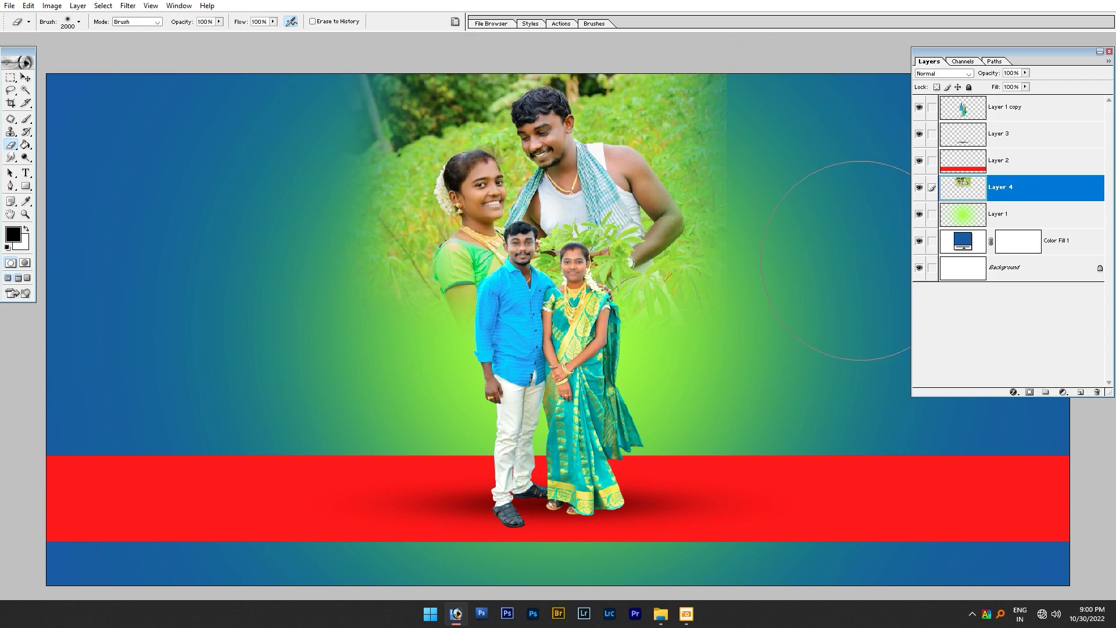
{"action": "key", "text": "v"}
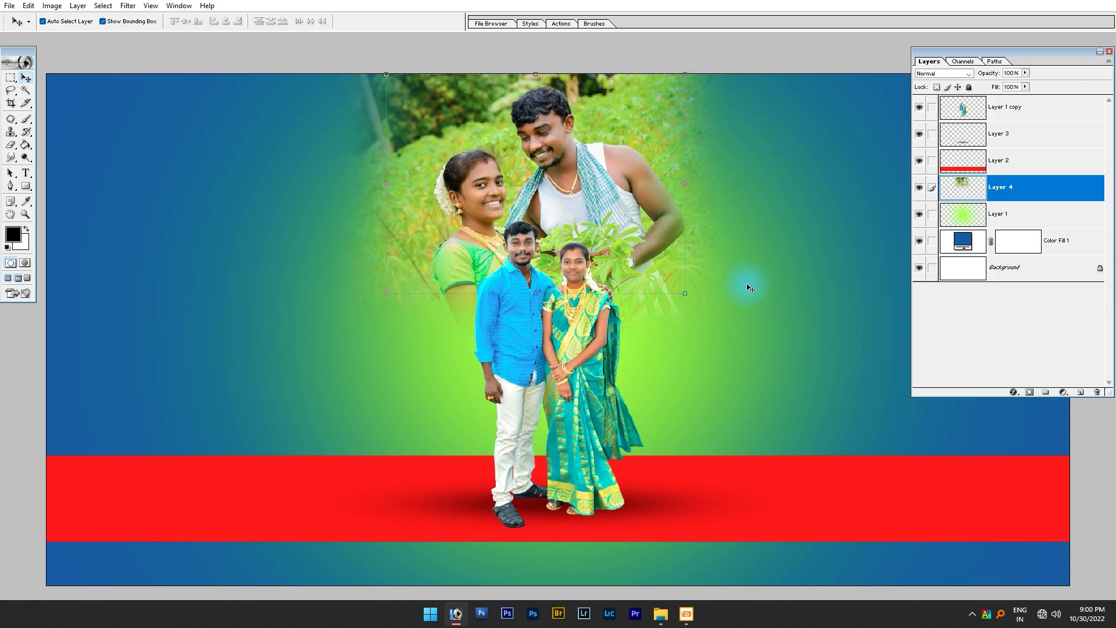
{"action": "key", "text": "e"}
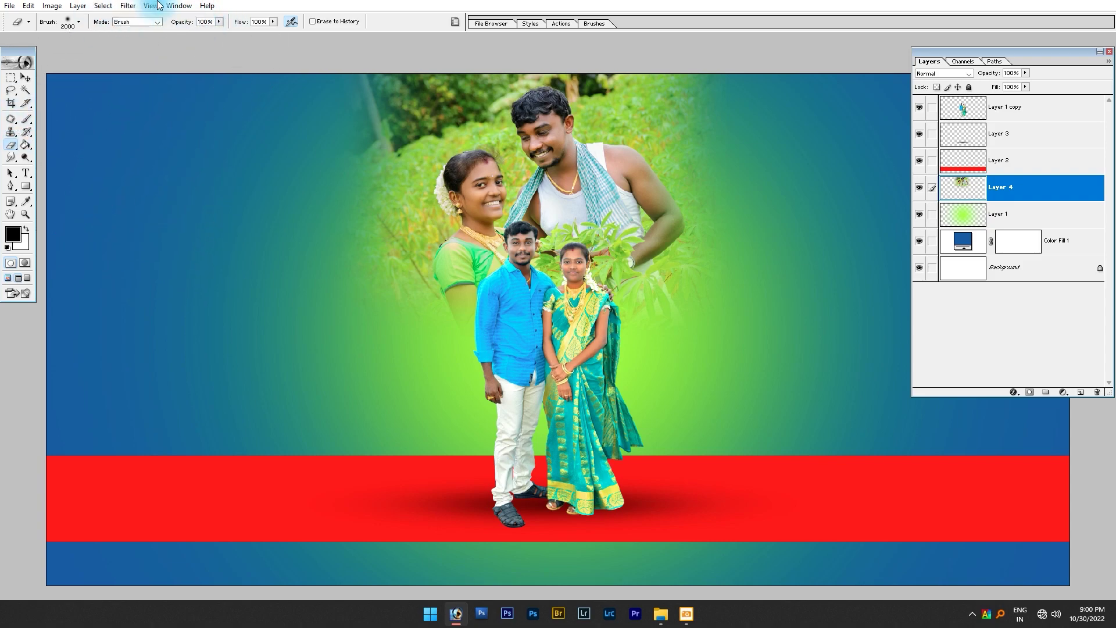
{"action": "left_click", "coordinate": [157, 22]}
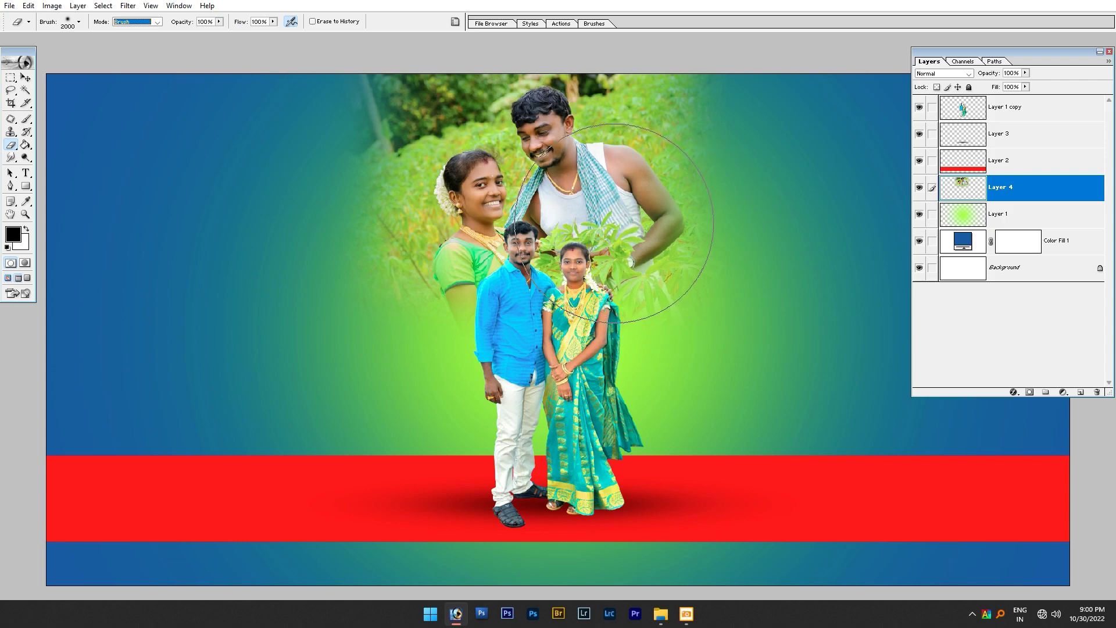
- Set Layer 4's blend mode to Luminosity, then select the couple layer and hide the panels
{"action": "left_click", "coordinate": [25, 79]}
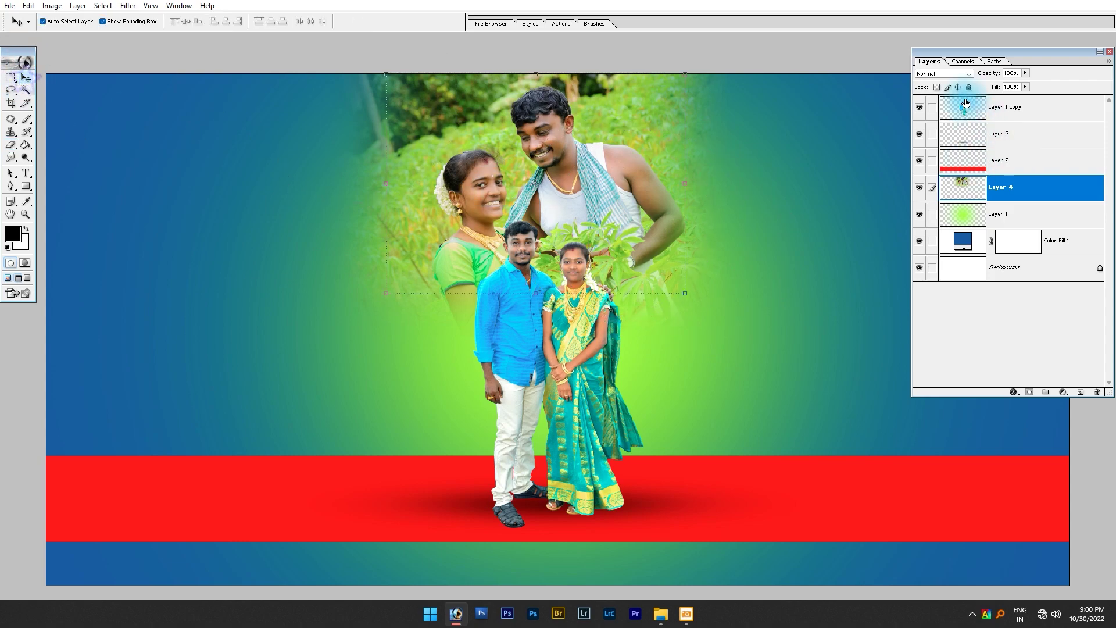
{"action": "left_click", "coordinate": [944, 74]}
{"action": "left_click", "coordinate": [938, 263]}
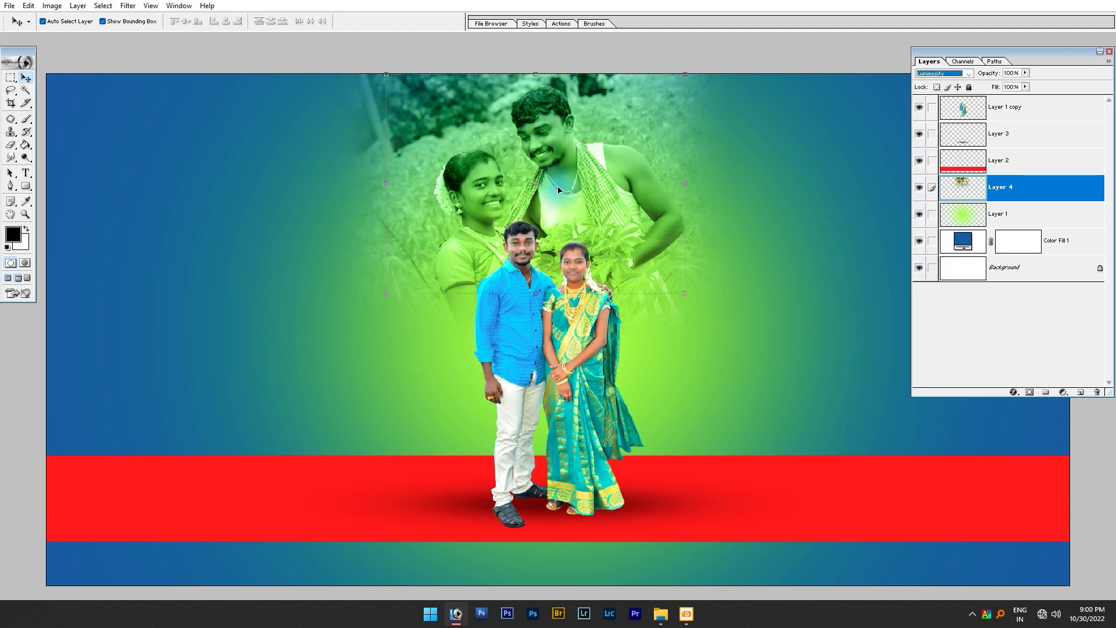
{"action": "left_click", "coordinate": [573, 380]}
{"action": "key", "text": "Tab"}
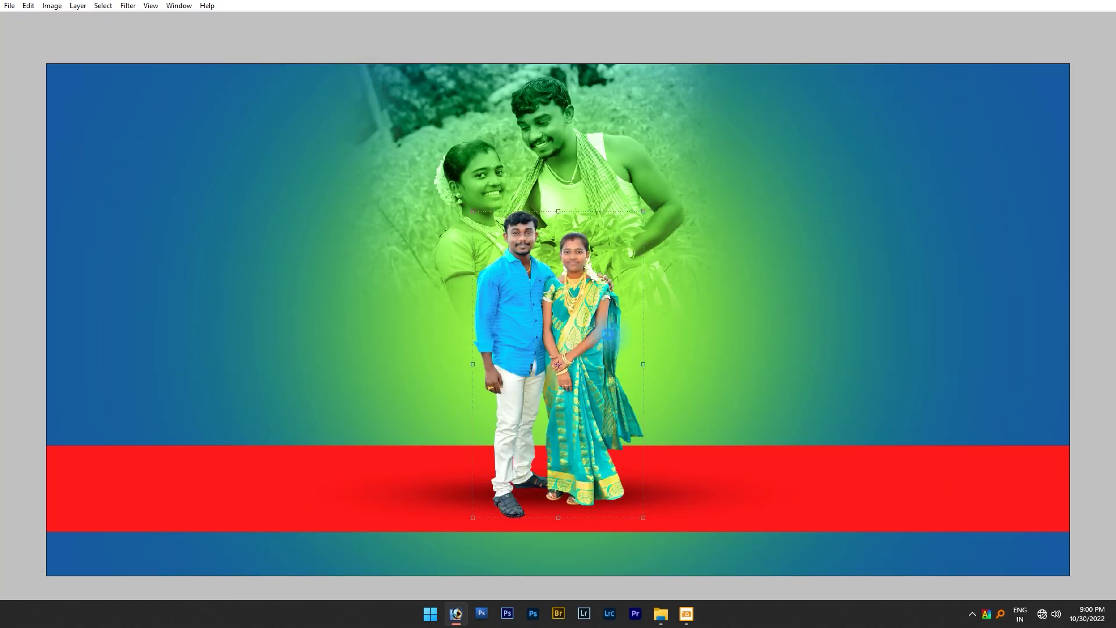
{"action": "key", "text": "alt+Tab"}
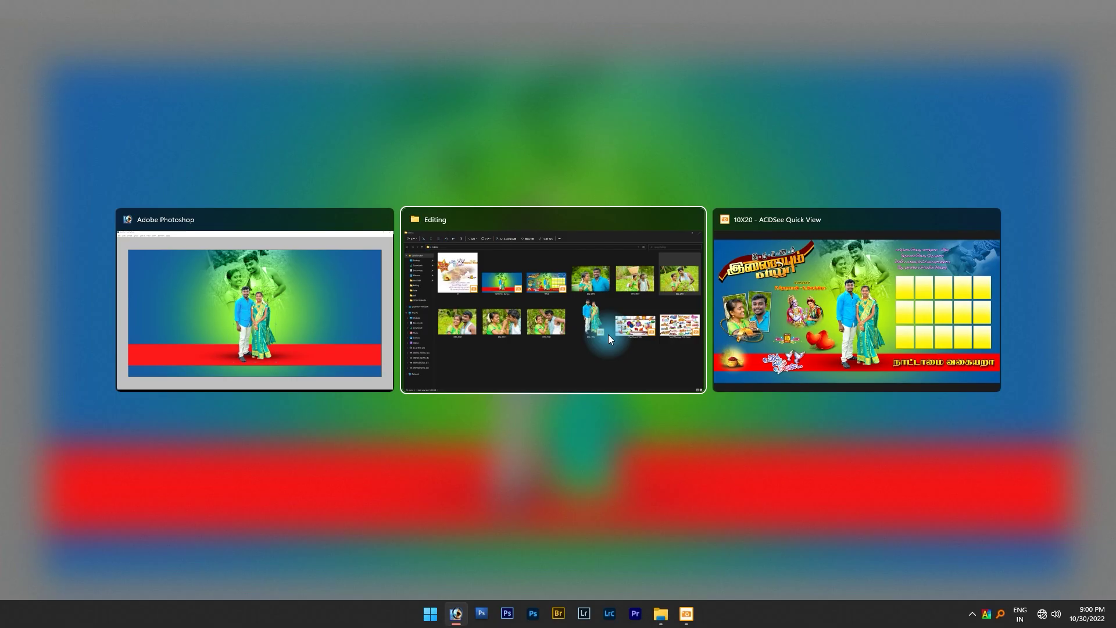
- Open Tamil Marriage Title Fonts.psd without updating its text layers, and select the இணையும் விழா title
{"action": "left_click_drag", "start_coordinate": [961, 395], "coordinate": [569, 451]}
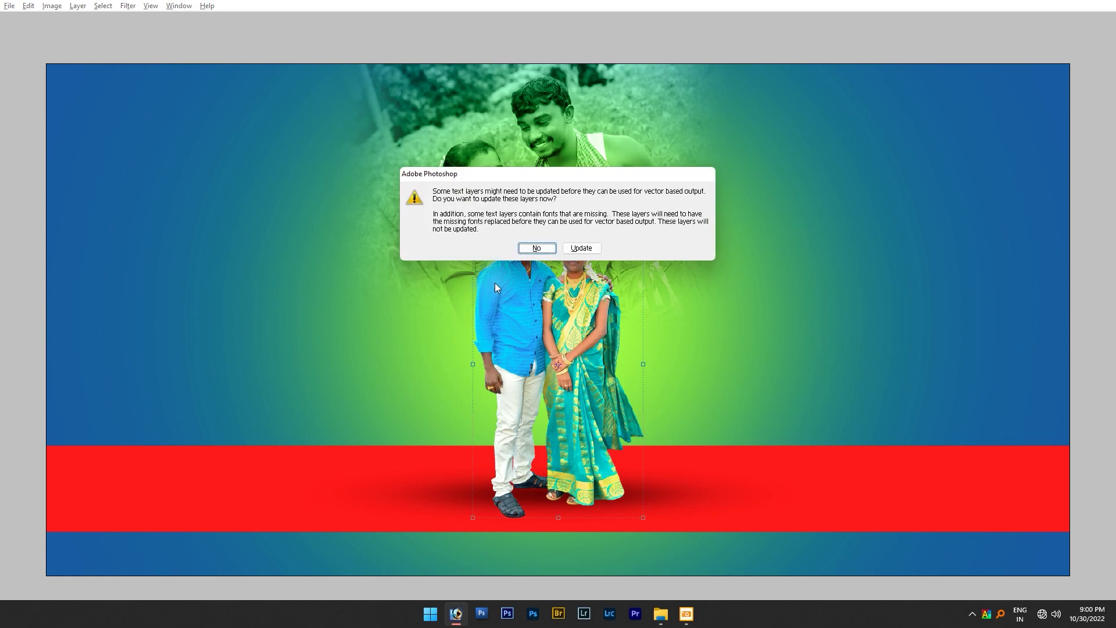
{"action": "key", "text": "Return"}
{"action": "left_click", "coordinate": [476, 79]}
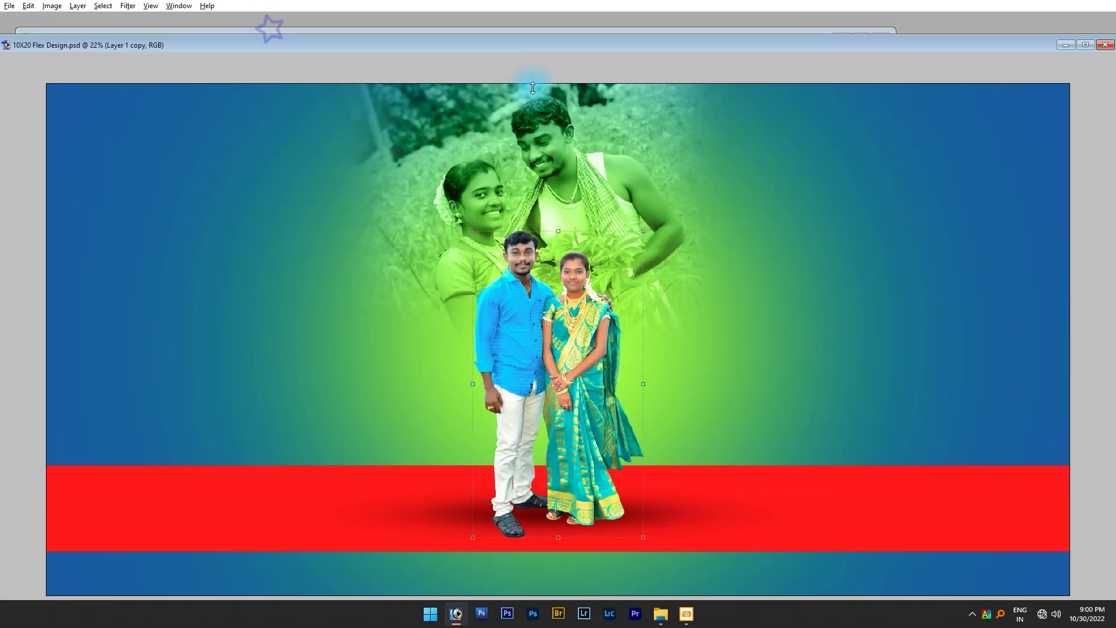
{"action": "left_click", "coordinate": [303, 45]}
{"action": "left_click_drag", "start_coordinate": [271, 50], "coordinate": [698, 58]}
{"action": "left_click", "coordinate": [596, 458]}
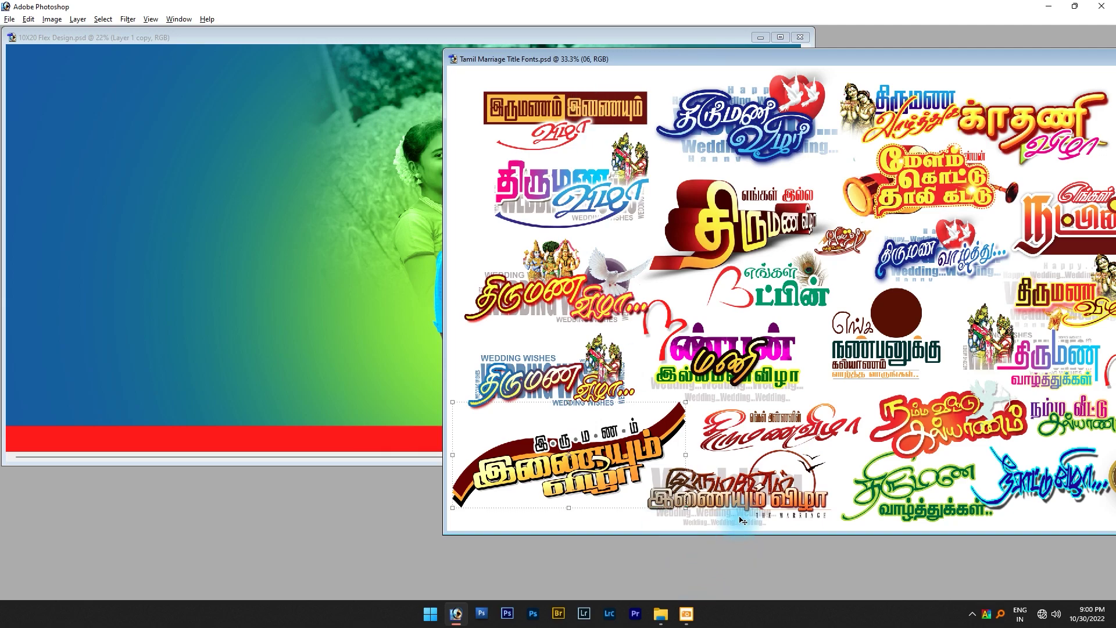
- Copy the இணையும் விழா title onto the banner, enlarged and placed at the top-left
{"action": "left_click_drag", "start_coordinate": [743, 521], "coordinate": [222, 142]}
{"action": "key", "text": "f"}
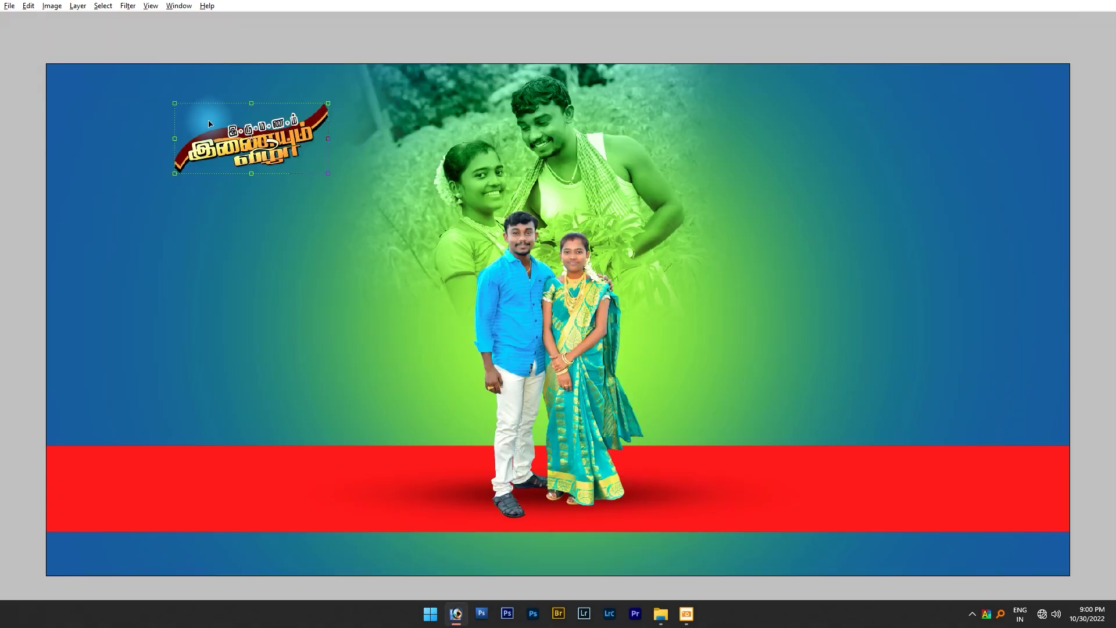
{"action": "left_click_drag", "start_coordinate": [328, 173], "coordinate": [486, 251]}
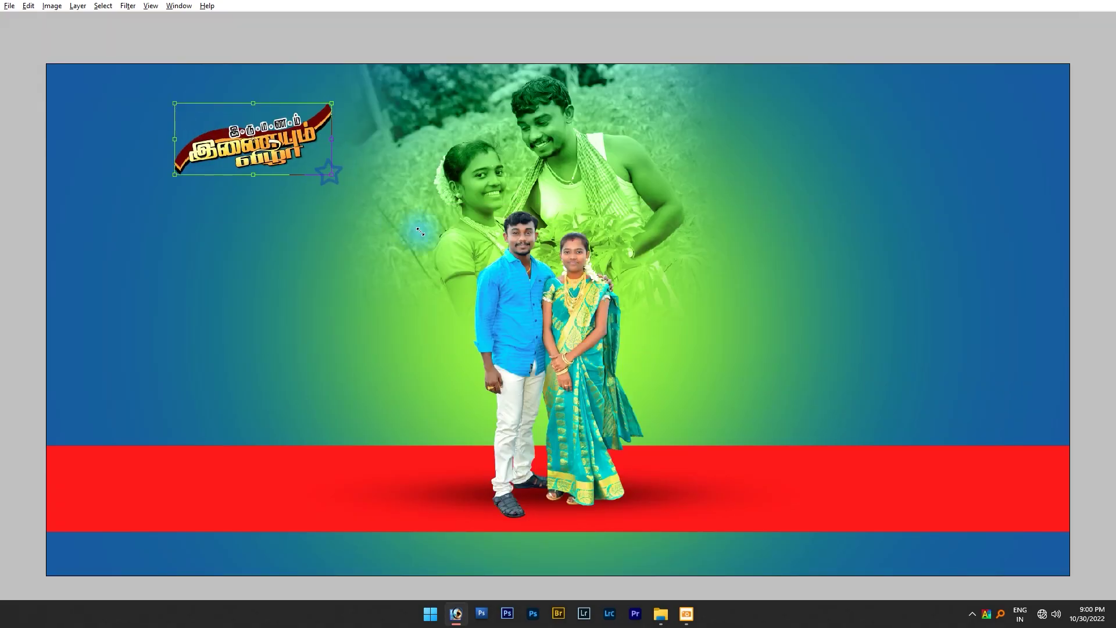
{"action": "left_click_drag", "start_coordinate": [378, 189], "coordinate": [287, 150]}
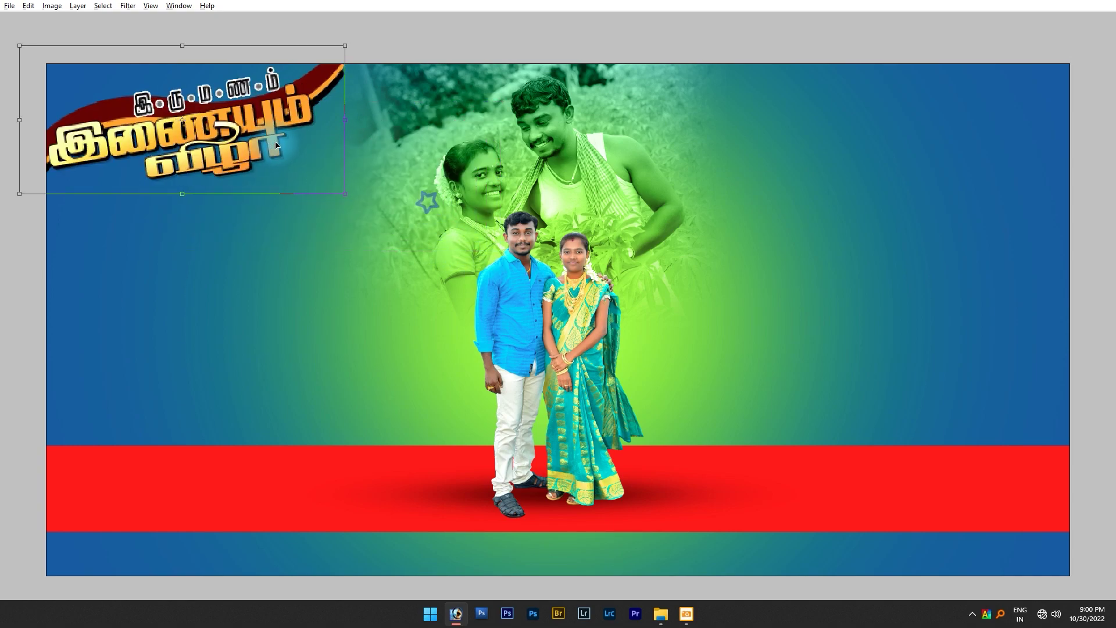
{"action": "double_click", "coordinate": [250, 110]}
{"action": "key", "text": "Tab"}
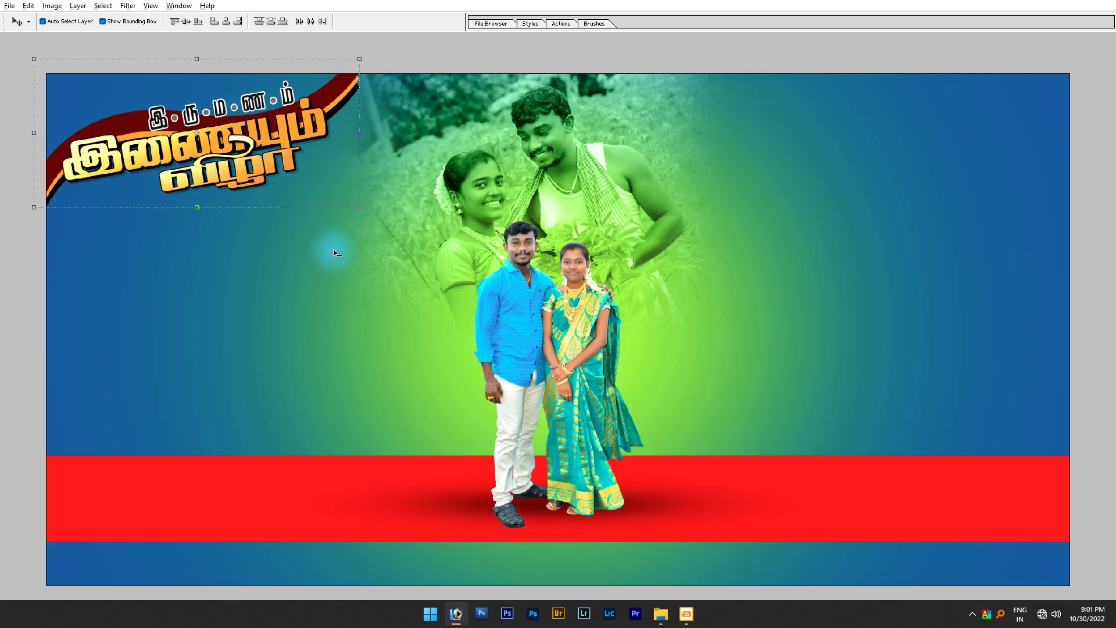
{"action": "key", "text": "f"}
- Open Flex Round Titile.psd from the Editing folder, declining the text layer update
{"action": "left_click", "coordinate": [684, 372]}
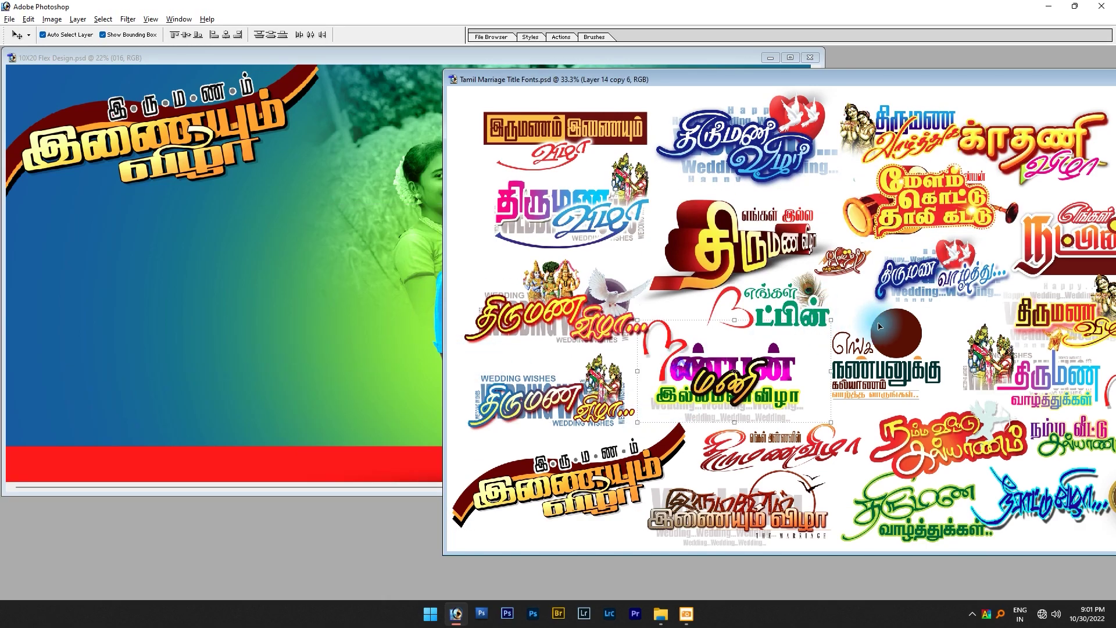
{"action": "key", "text": "ctrl+Tab"}
{"action": "key", "text": "f"}
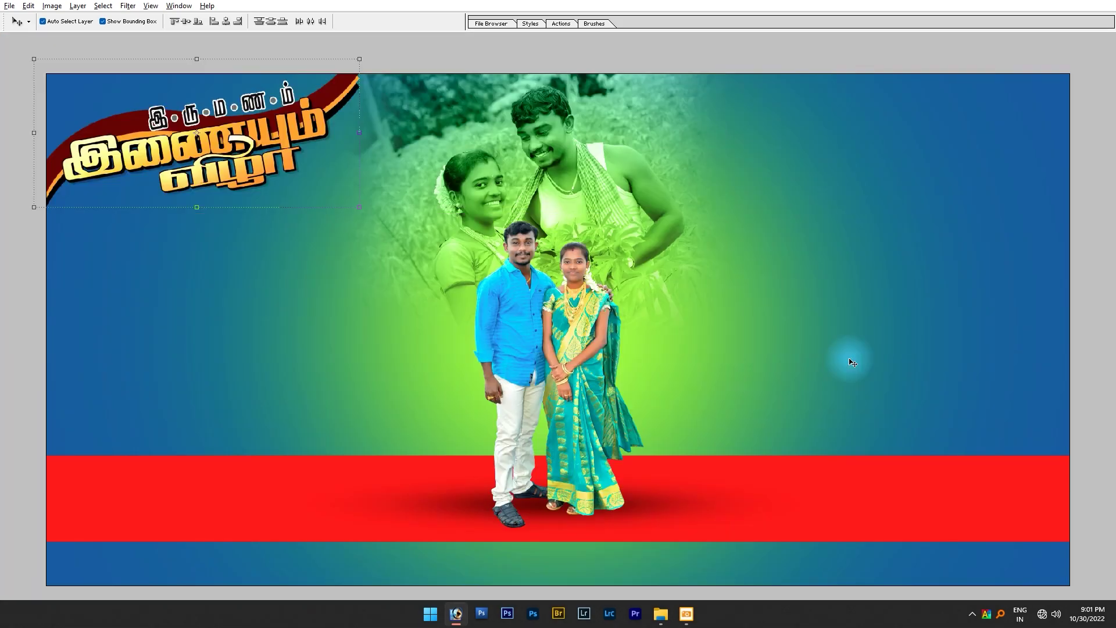
{"action": "key", "text": "f"}
{"action": "key", "text": "alt+Tab"}
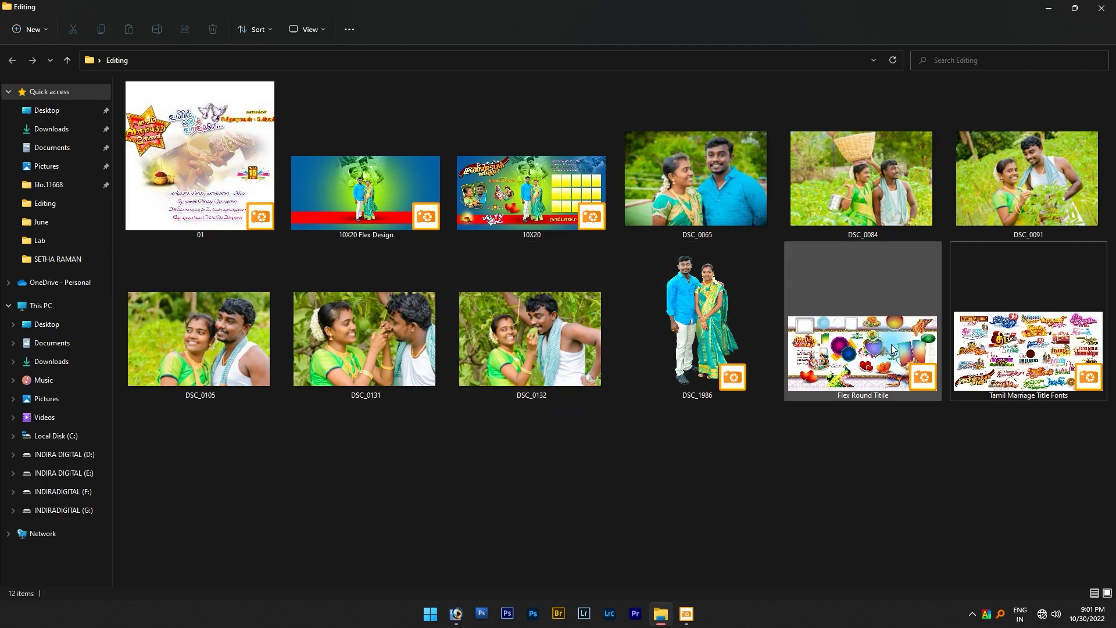
{"action": "mouse_move", "coordinate": [807, 372]}
{"action": "left_mouse_down"}
{"action": "mouse_move", "coordinate": [813, 381]}
{"action": "mouse_move", "coordinate": [504, 401]}
{"action": "left_mouse_up"}
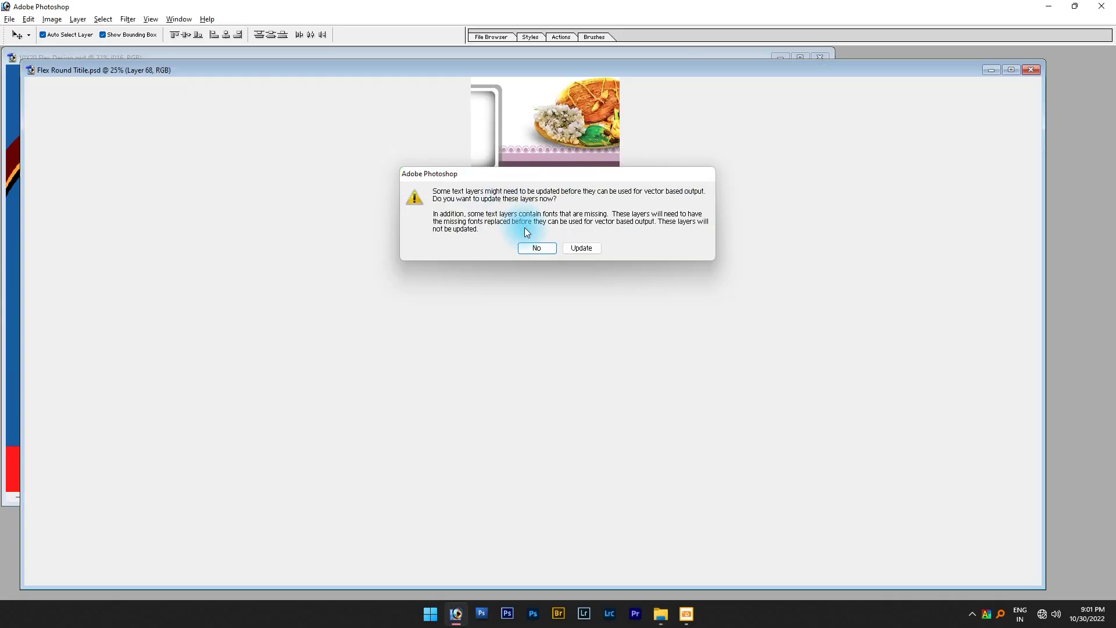
{"action": "left_click", "coordinate": [535, 246]}
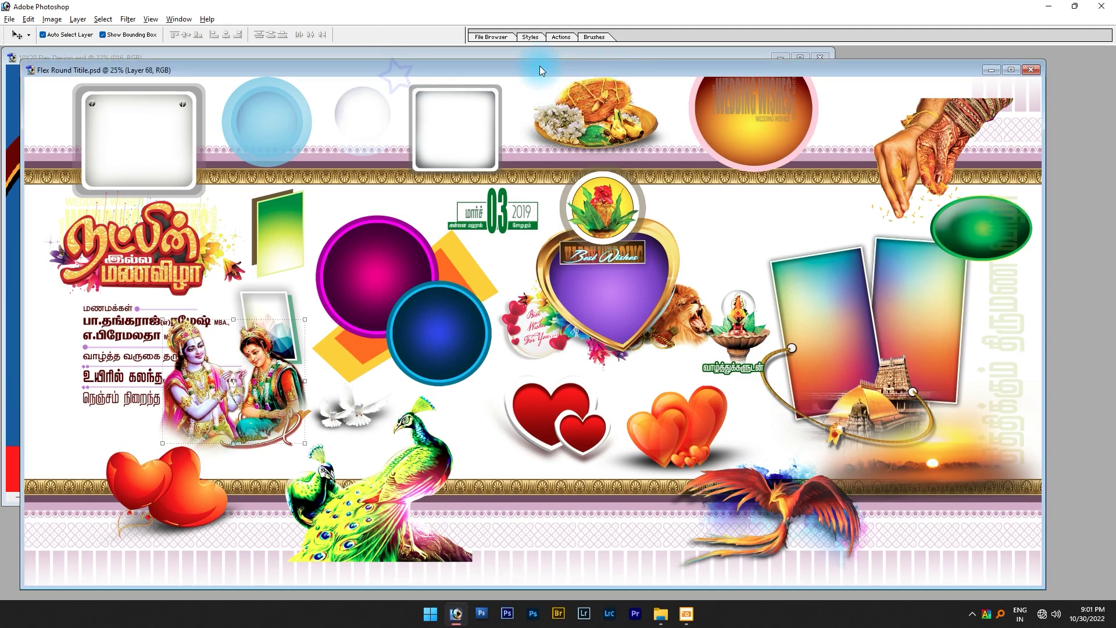
- Copy the red hearts and a shrunken Krishna-Radha artwork onto the banner
{"action": "left_click_drag", "start_coordinate": [387, 72], "coordinate": [539, 65]}
{"action": "mouse_move", "coordinate": [535, 494]}
{"action": "left_mouse_down"}
{"action": "mouse_move", "coordinate": [282, 404]}
{"action": "mouse_move", "coordinate": [386, 399]}
{"action": "left_mouse_up"}
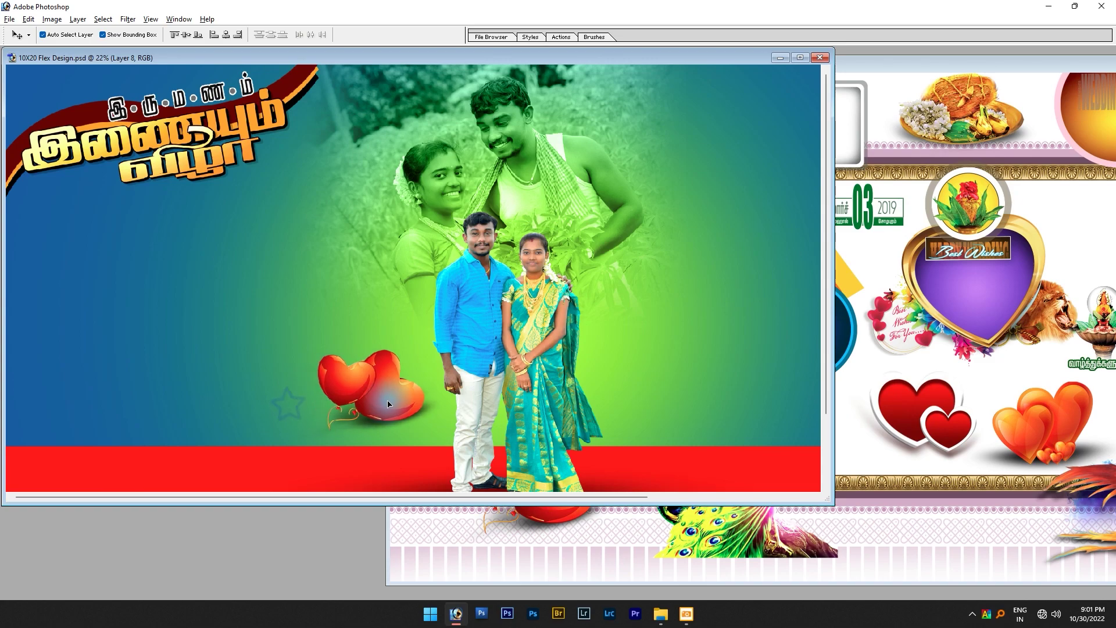
{"action": "left_click", "coordinate": [1056, 455]}
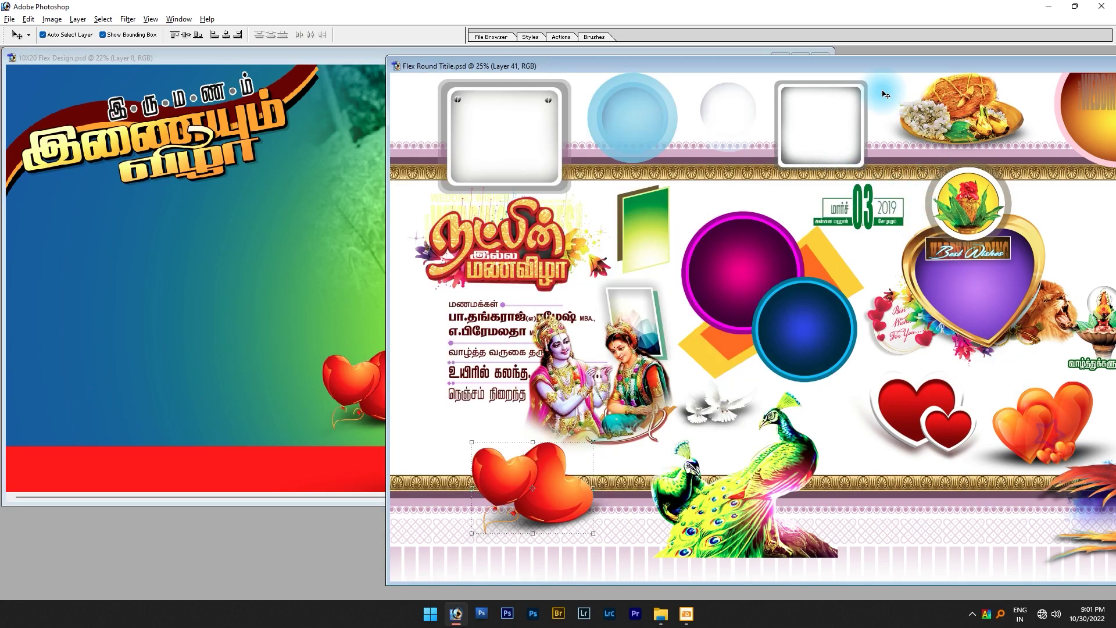
{"action": "mouse_move", "coordinate": [845, 69]}
{"action": "left_mouse_down"}
{"action": "mouse_move", "coordinate": [524, 580]}
{"action": "mouse_move", "coordinate": [591, 70]}
{"action": "mouse_move", "coordinate": [785, 89]}
{"action": "left_mouse_up"}
{"action": "mouse_move", "coordinate": [584, 414]}
{"action": "left_mouse_down"}
{"action": "mouse_move", "coordinate": [490, 417]}
{"action": "mouse_move", "coordinate": [221, 325]}
{"action": "mouse_move", "coordinate": [301, 332]}
{"action": "mouse_move", "coordinate": [323, 361]}
{"action": "left_mouse_up"}
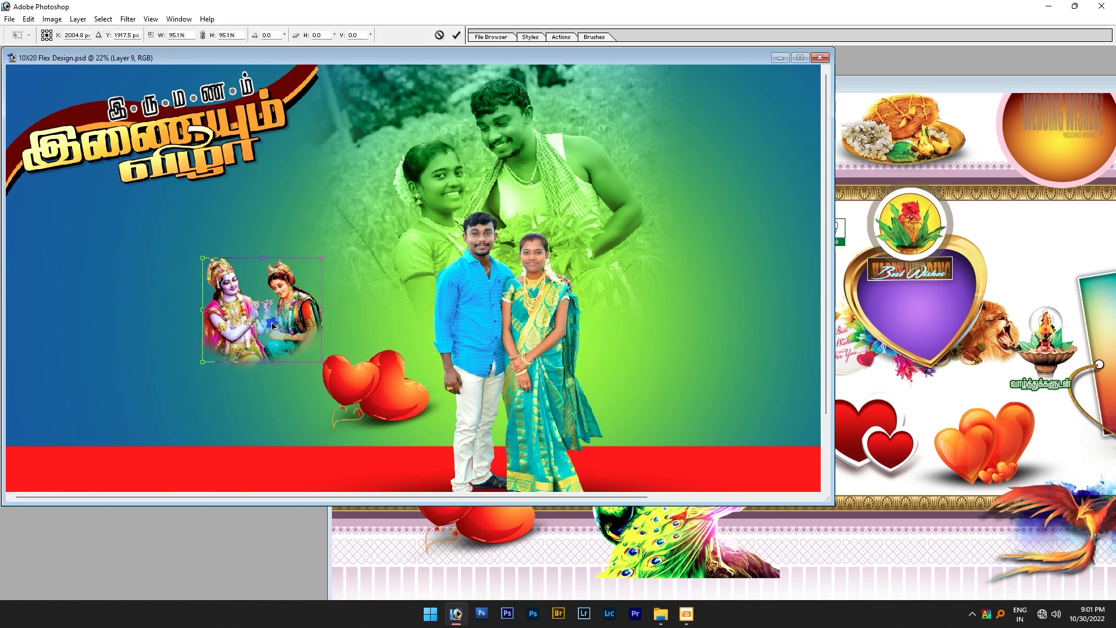
{"action": "double_click", "coordinate": [298, 323]}
{"action": "left_click_drag", "start_coordinate": [300, 327], "coordinate": [290, 326]}
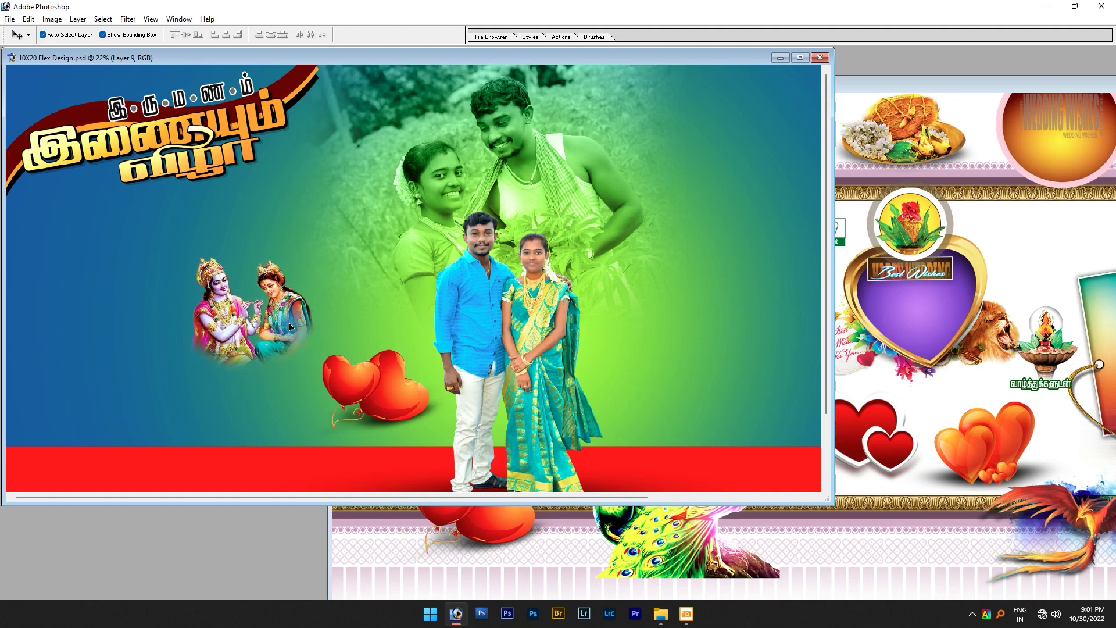
- Add the double photo frame at the banner's left edge, shifting Krishna-Radha and hearts beside it
{"action": "left_click", "coordinate": [941, 430]}
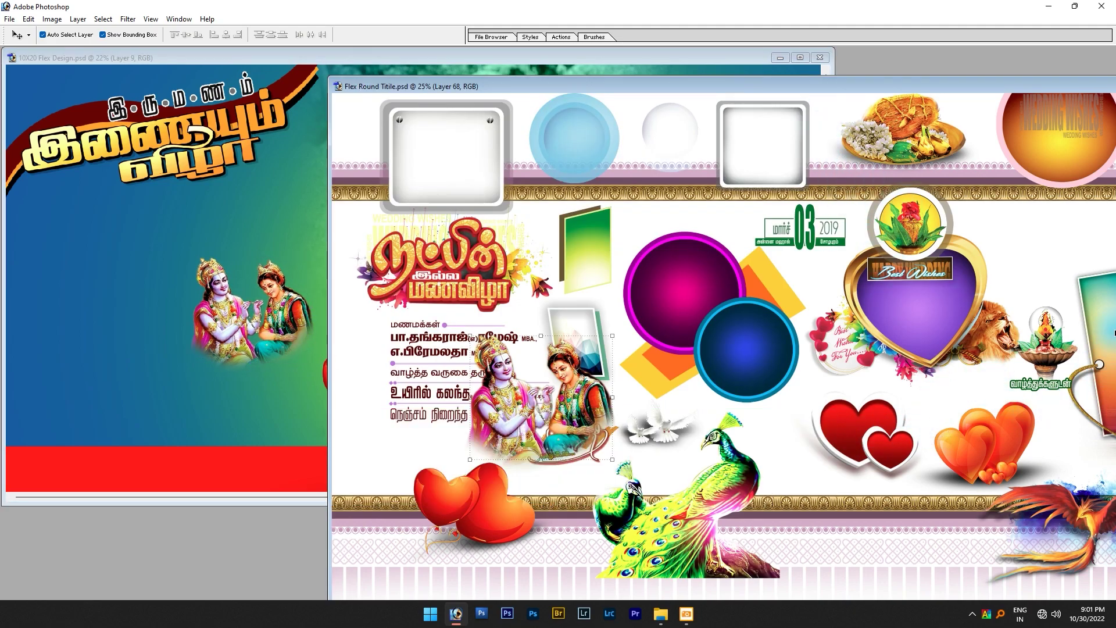
{"action": "left_click_drag", "start_coordinate": [758, 303], "coordinate": [211, 365]}
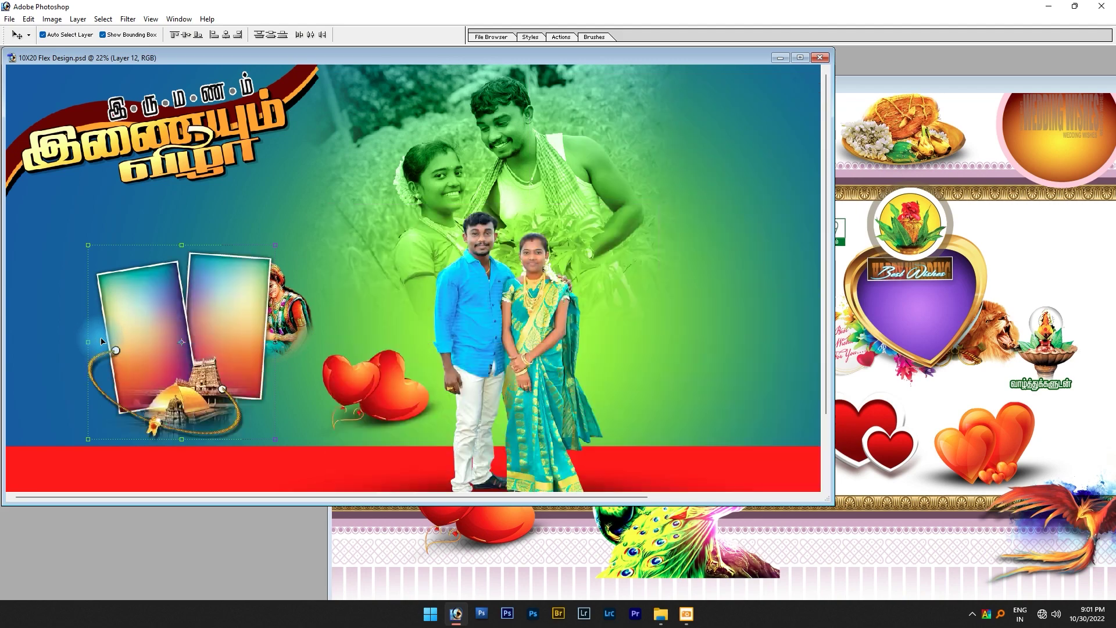
{"action": "left_click_drag", "start_coordinate": [210, 365], "coordinate": [134, 349]}
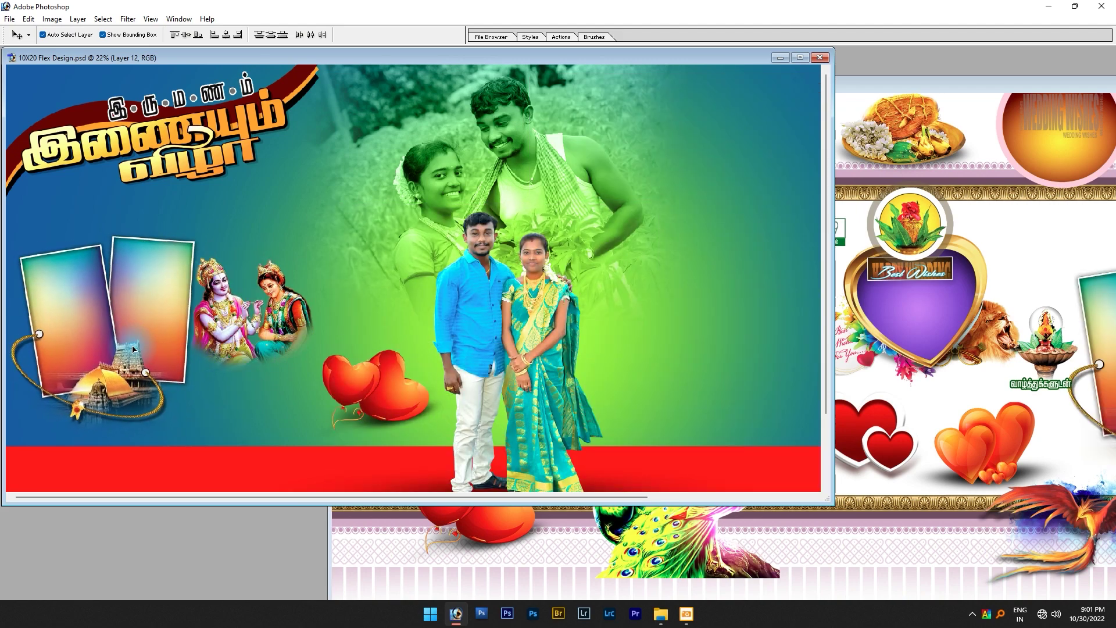
{"action": "key", "text": "f"}
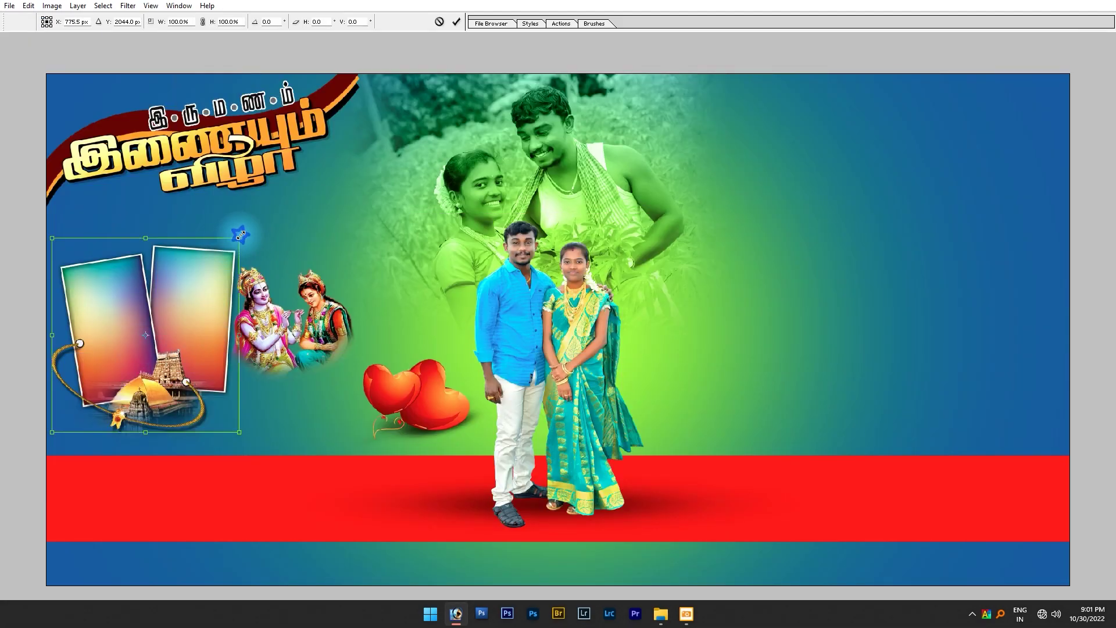
{"action": "left_click_drag", "start_coordinate": [325, 330], "coordinate": [366, 330]}
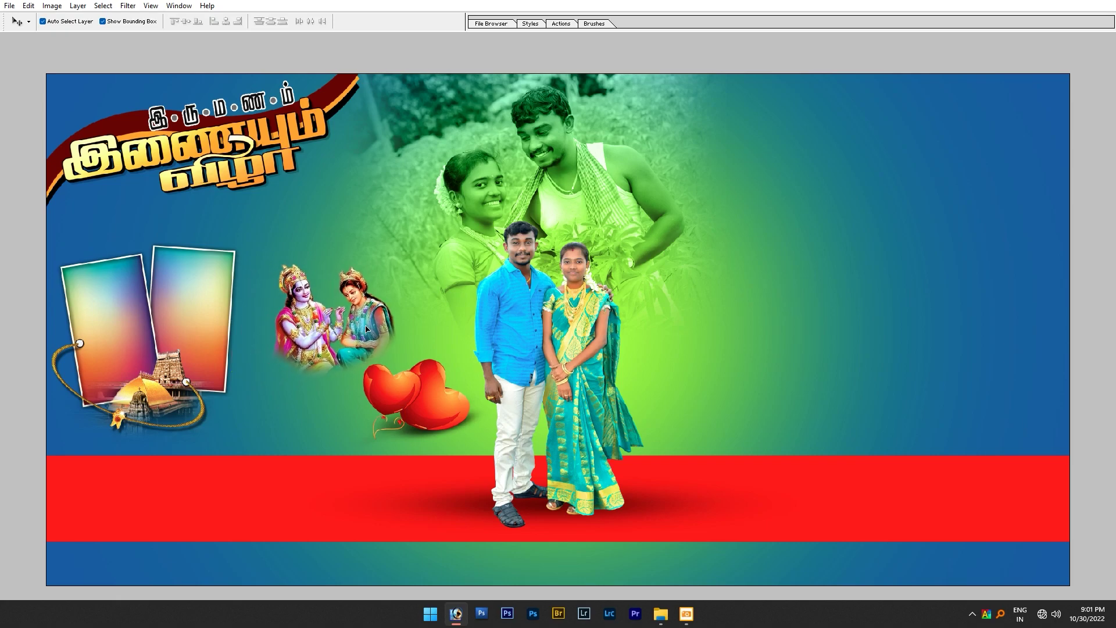
{"action": "left_click_drag", "start_coordinate": [395, 408], "coordinate": [388, 402]}
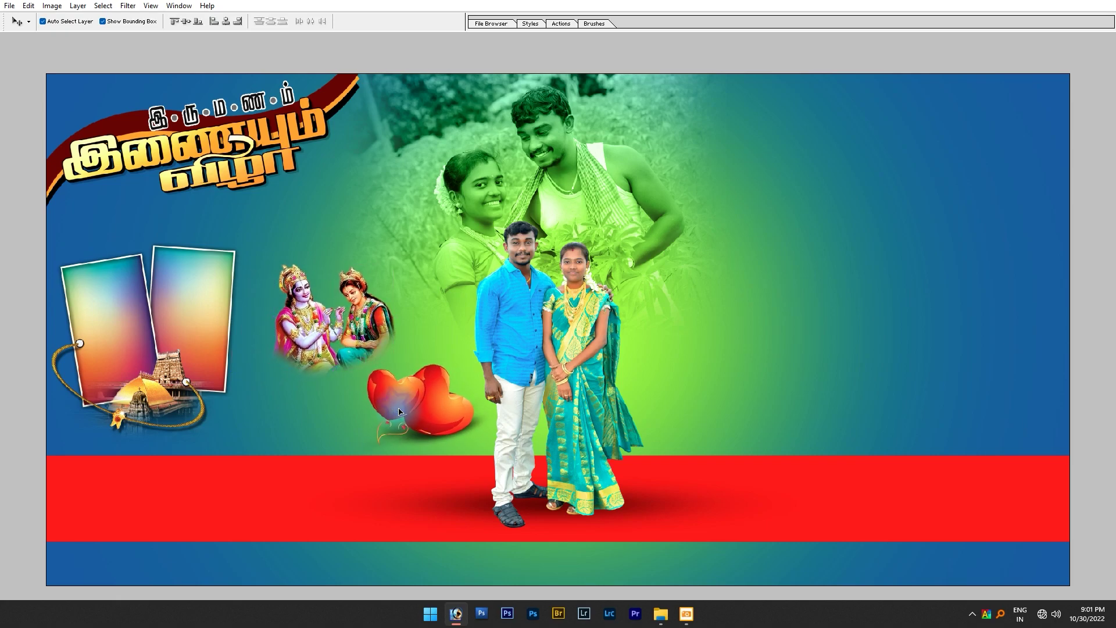
{"action": "key", "text": "f"}
{"action": "left_click_drag", "start_coordinate": [372, 86], "coordinate": [205, 528]}
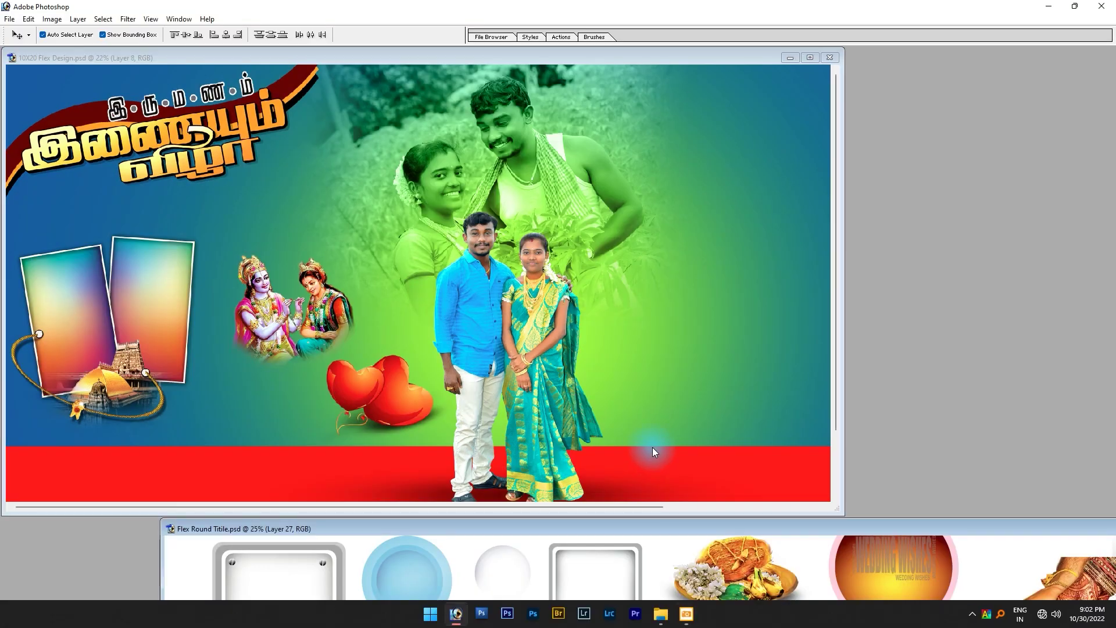
{"action": "mouse_move", "coordinate": [609, 528]}
{"action": "left_mouse_down"}
{"action": "mouse_move", "coordinate": [531, 256]}
{"action": "mouse_move", "coordinate": [512, 83]}
{"action": "left_mouse_up"}
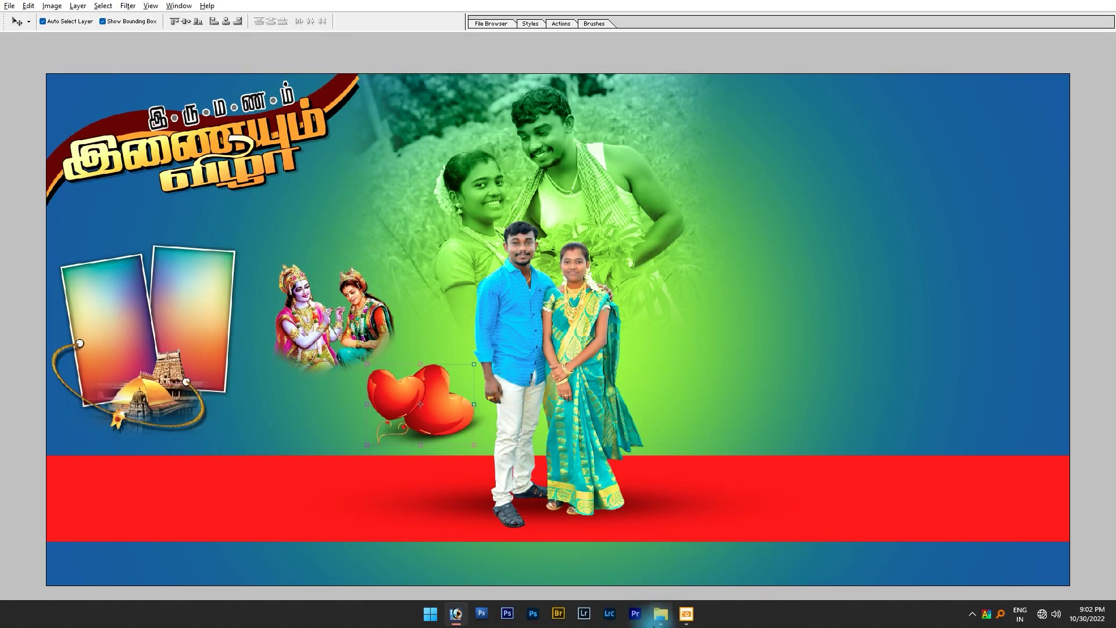
- Open 01.psd and copy its kumkum pot with peacock feather onto the red band's left end
{"action": "left_click", "coordinate": [660, 614]}
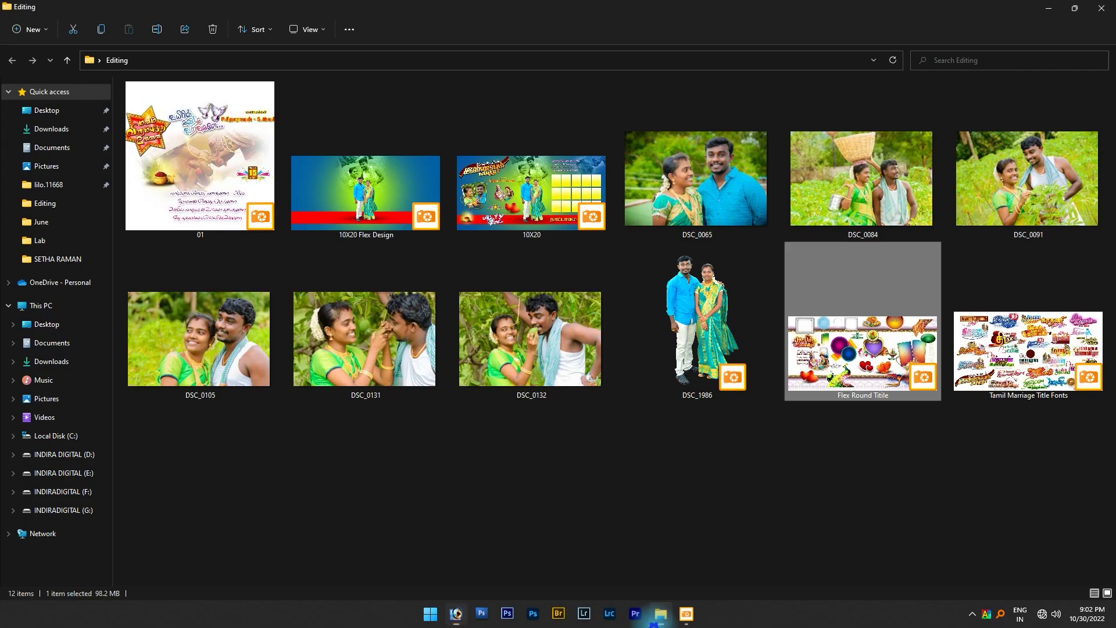
{"action": "key", "text": "alt+Tab"}
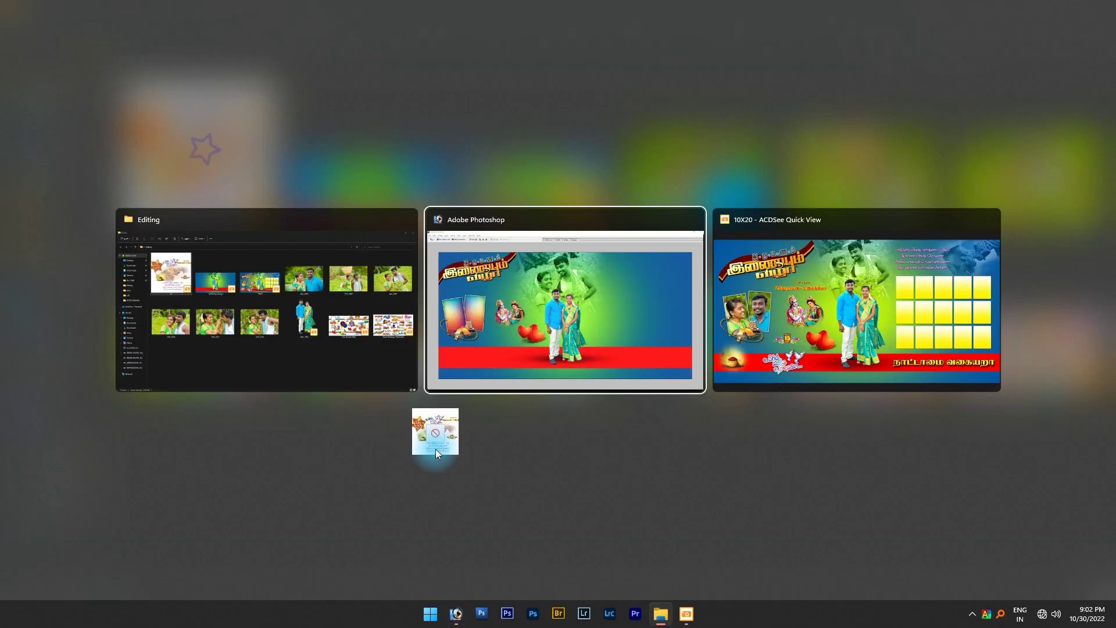
{"action": "left_click_drag", "start_coordinate": [216, 211], "coordinate": [679, 411]}
{"action": "mouse_move", "coordinate": [250, 78]}
{"action": "left_mouse_down"}
{"action": "mouse_move", "coordinate": [735, 186]}
{"action": "mouse_move", "coordinate": [854, 227]}
{"action": "left_mouse_up"}
{"action": "left_click_drag", "start_coordinate": [833, 329], "coordinate": [706, 434]}
{"action": "left_click_drag", "start_coordinate": [748, 524], "coordinate": [77, 391]}
{"action": "key", "text": "f"}
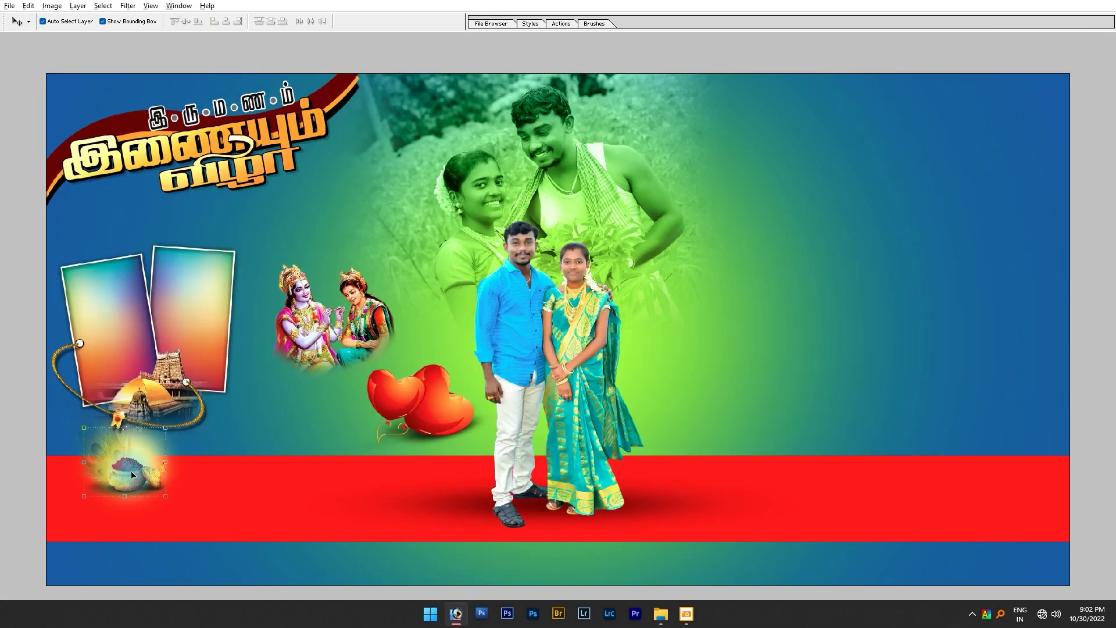
{"action": "left_click_drag", "start_coordinate": [132, 475], "coordinate": [112, 507]}
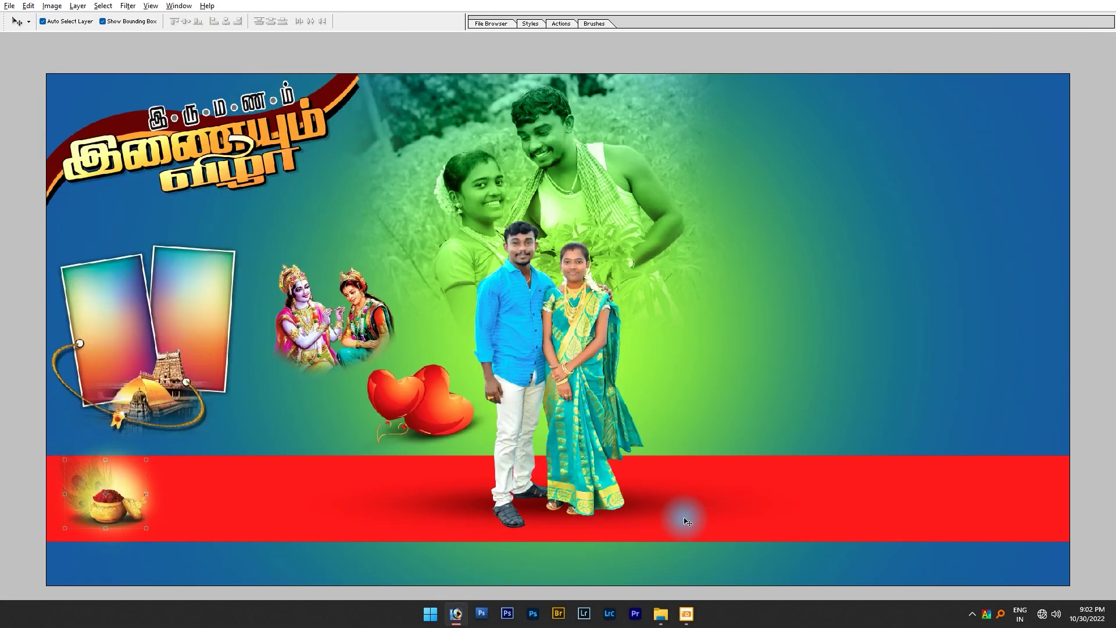
- Copy the held-hands image into the flex's top-right corner, scaled to 93.5%
{"action": "key", "text": "f"}
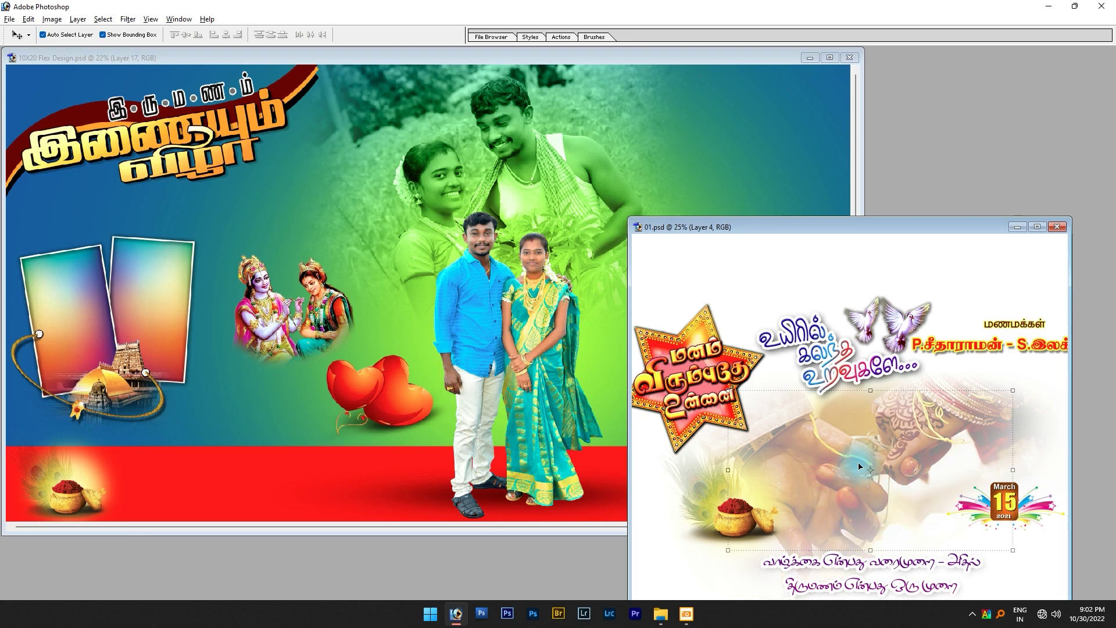
{"action": "key", "text": "f"}
{"action": "mouse_move", "coordinate": [859, 199]}
{"action": "left_mouse_down"}
{"action": "mouse_move", "coordinate": [818, 124]}
{"action": "mouse_move", "coordinate": [929, 223]}
{"action": "left_mouse_up"}
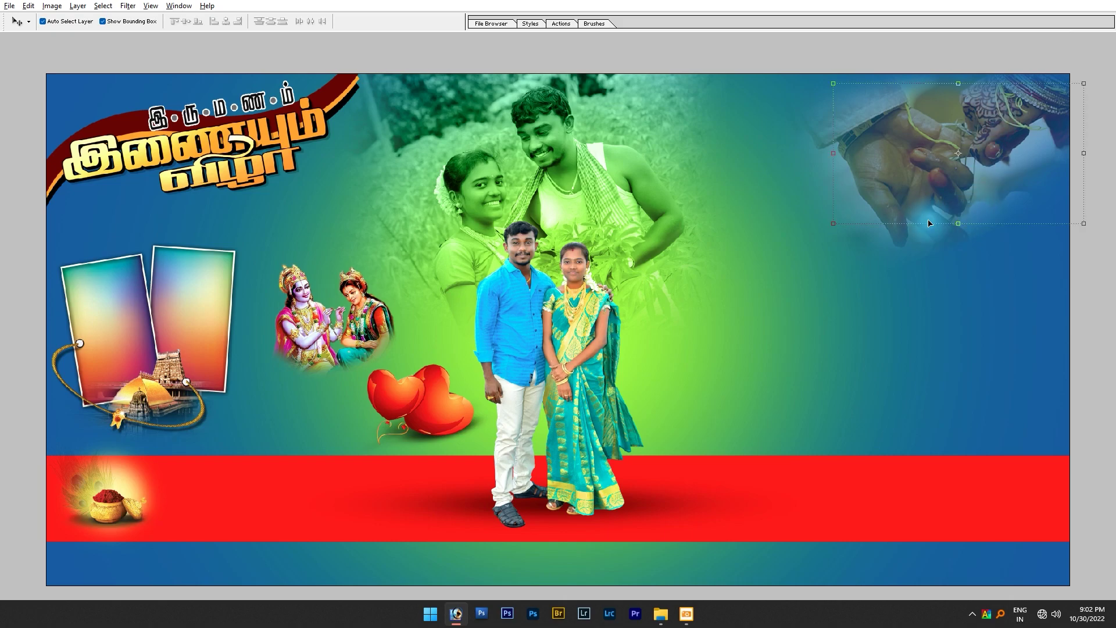
{"action": "left_click_drag", "start_coordinate": [832, 223], "coordinate": [849, 213]}
{"action": "left_click_drag", "start_coordinate": [925, 175], "coordinate": [927, 165]}
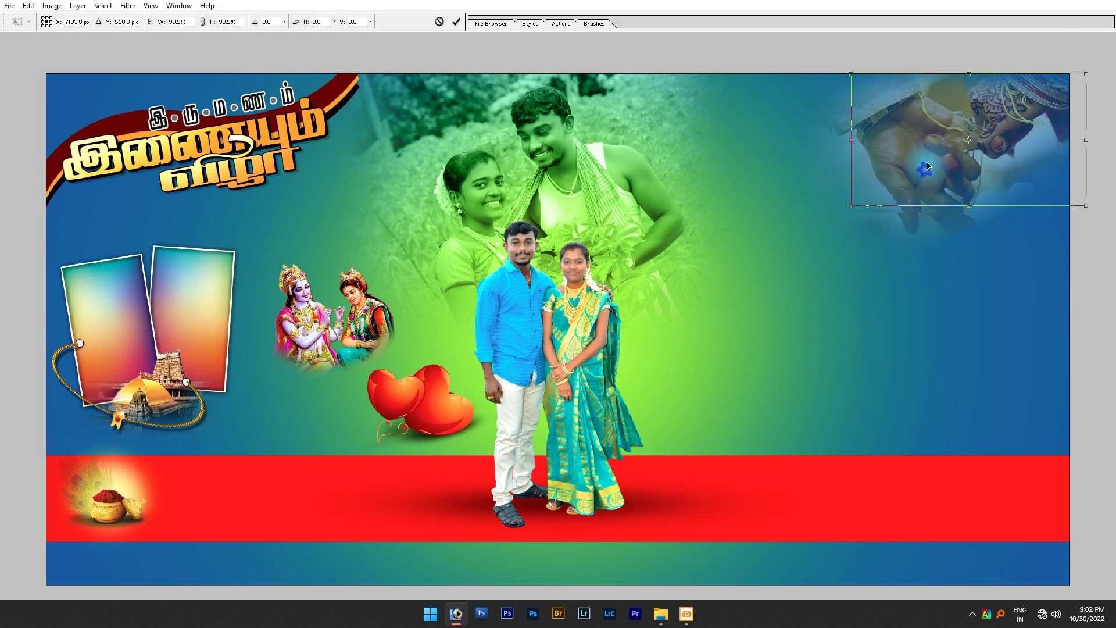
{"action": "key", "text": "Return"}
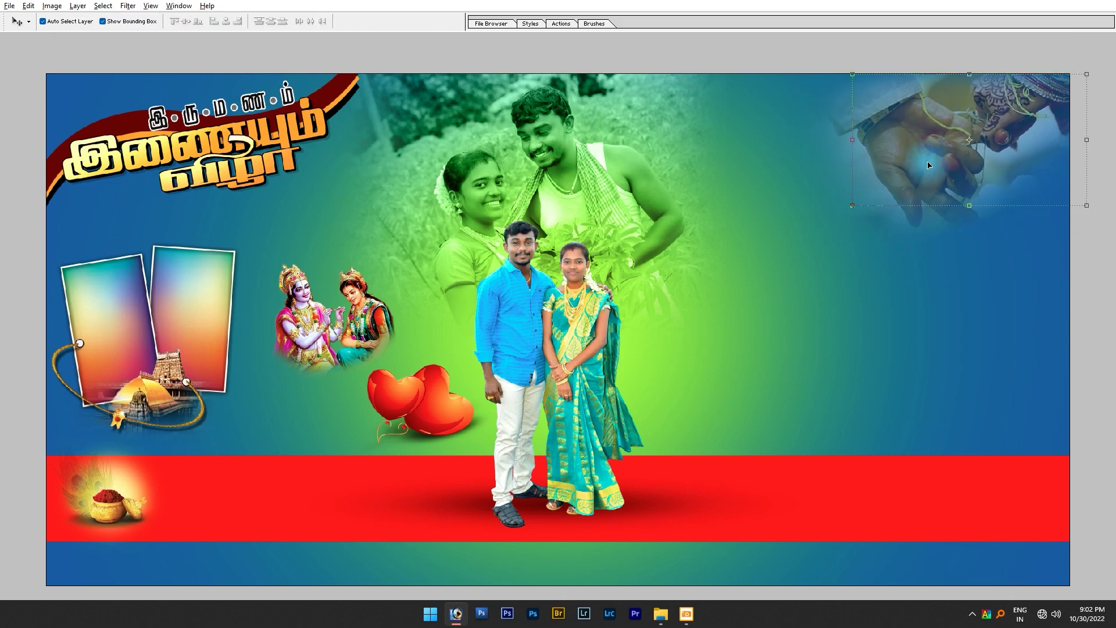
{"action": "key", "text": "Tab"}
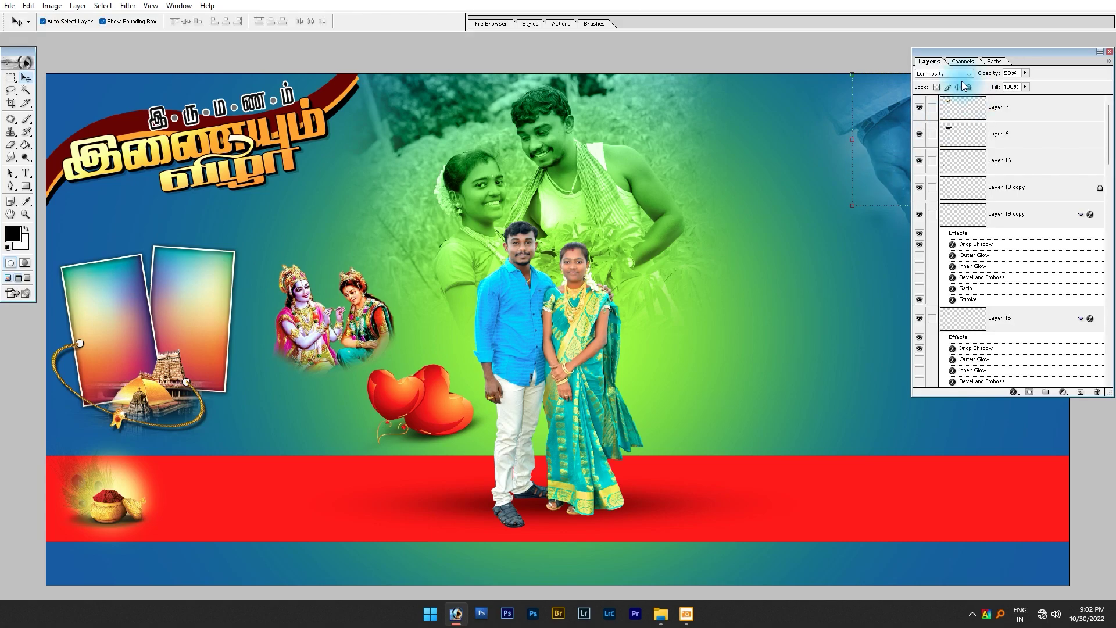
- Copy the doves quote onto the red band and the March 15 date into the flex
{"action": "key", "text": "Tab"}
{"action": "key", "text": "f"}
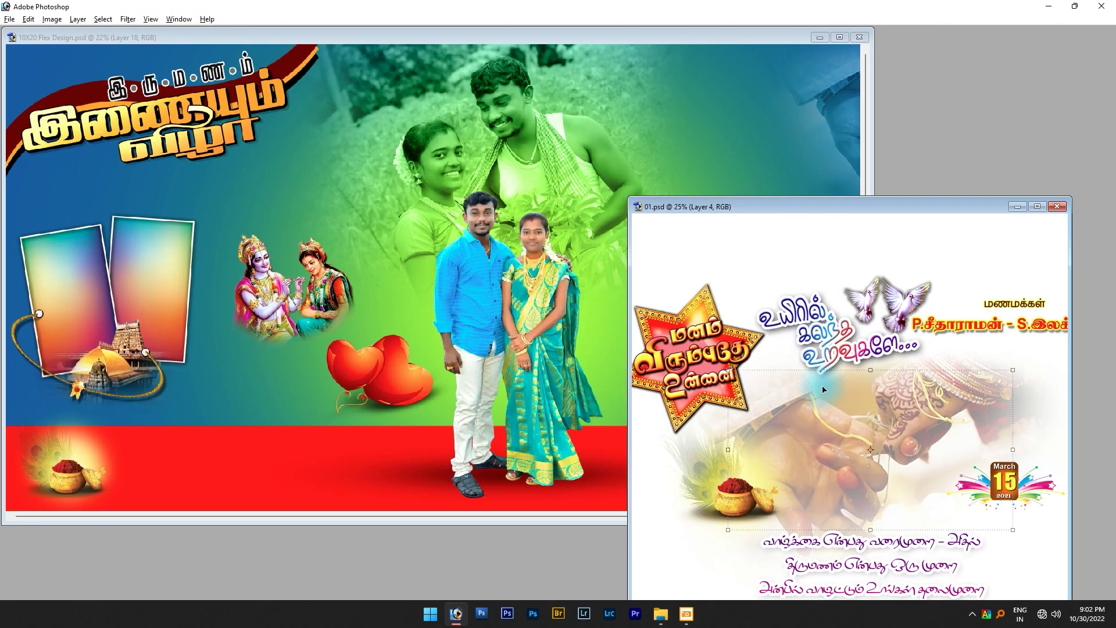
{"action": "left_click_drag", "start_coordinate": [847, 344], "coordinate": [440, 346]}
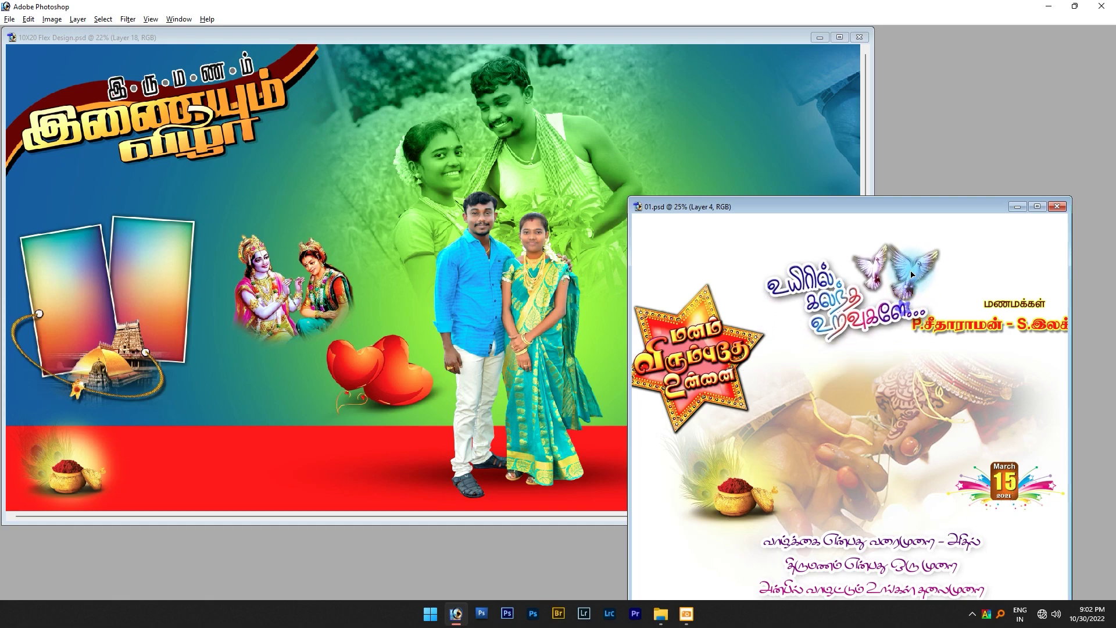
{"action": "left_click_drag", "start_coordinate": [290, 456], "coordinate": [290, 456]}
{"action": "key", "text": "f"}
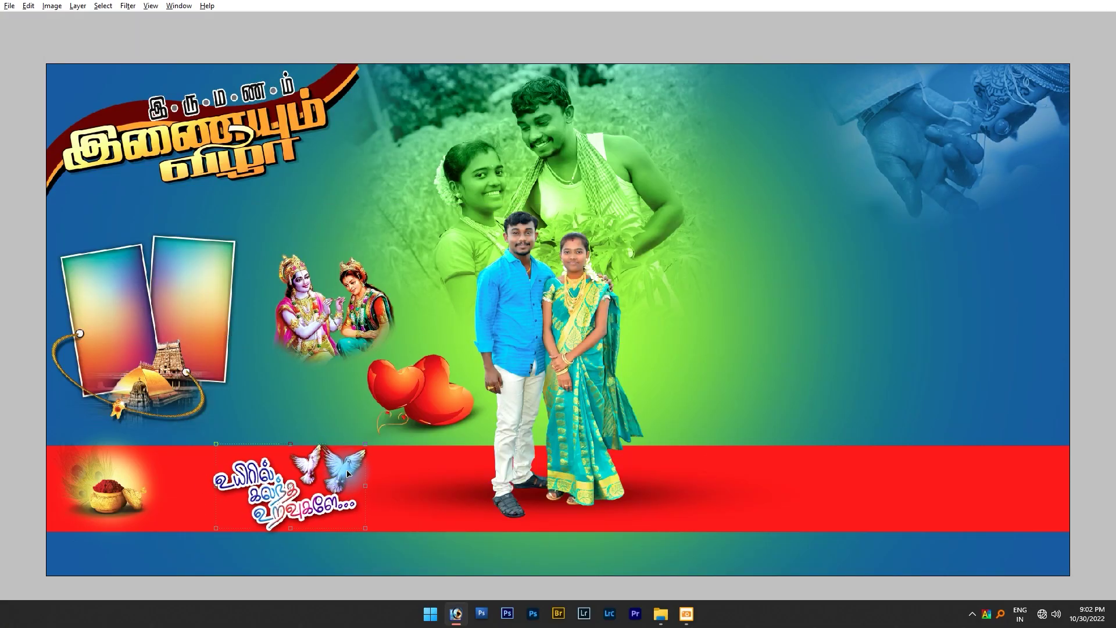
{"action": "key", "text": "f"}
{"action": "mouse_move", "coordinate": [1004, 481]}
{"action": "left_mouse_down"}
{"action": "mouse_move", "coordinate": [226, 372]}
{"action": "mouse_move", "coordinate": [274, 208]}
{"action": "mouse_move", "coordinate": [126, 203]}
{"action": "left_mouse_up"}
{"action": "key", "text": "f"}
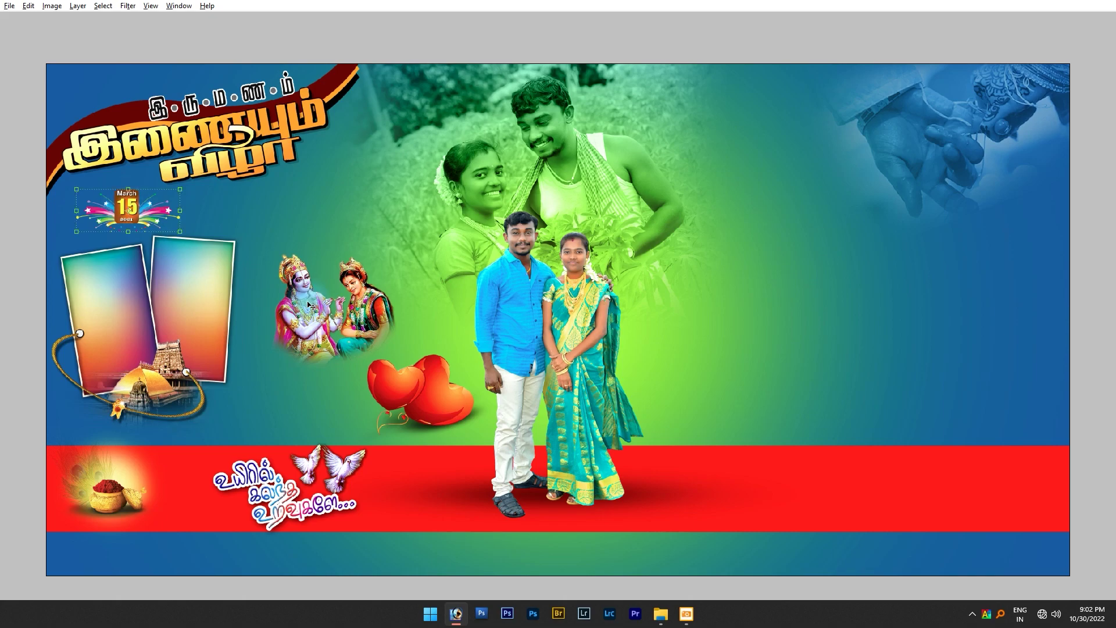
{"action": "key", "text": "f"}
- Add the couple's names below the title and the four-line poem at the upper right
{"action": "left_click", "coordinate": [986, 332]}
{"action": "left_click_drag", "start_coordinate": [997, 329], "coordinate": [573, 295]}
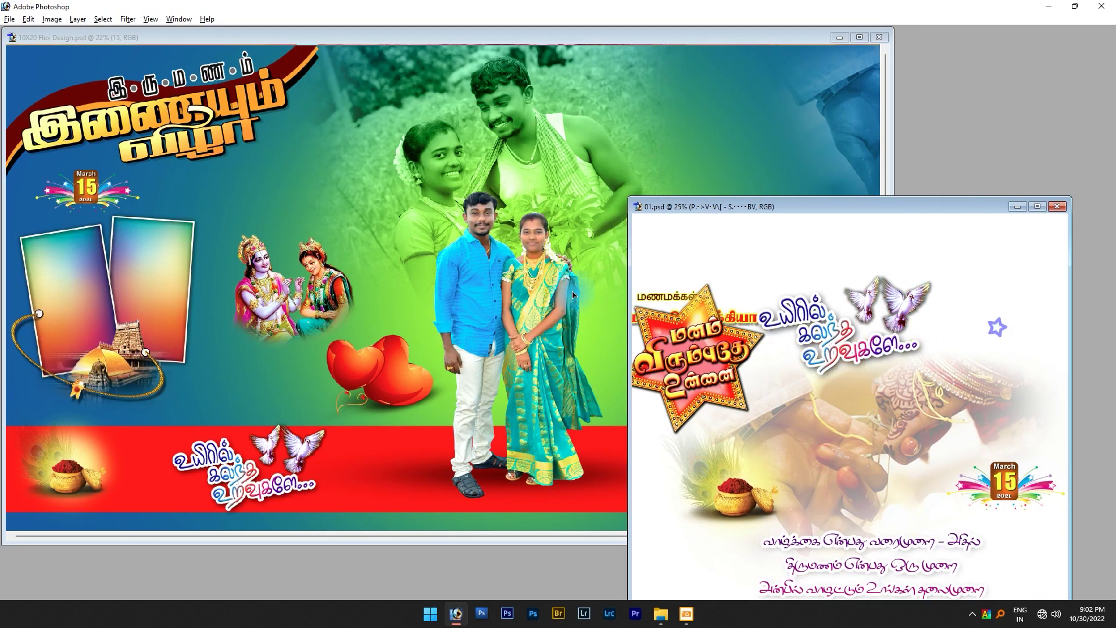
{"action": "key", "text": "f"}
{"action": "left_click_drag", "start_coordinate": [311, 198], "coordinate": [289, 215]}
{"action": "key", "text": "f"}
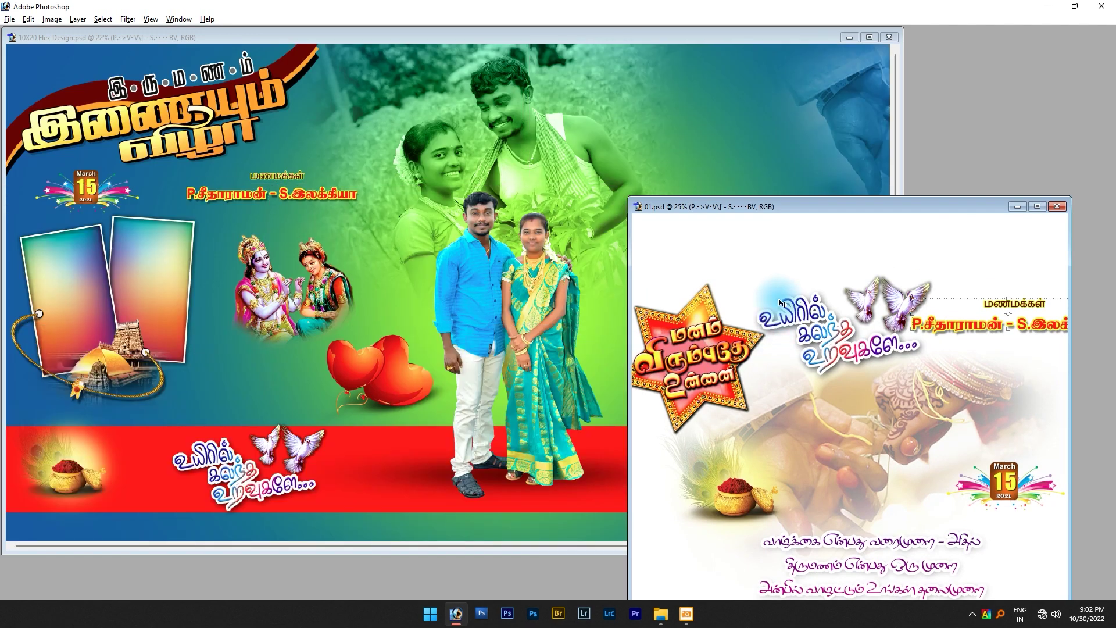
{"action": "left_click_drag", "start_coordinate": [710, 203], "coordinate": [707, 148]}
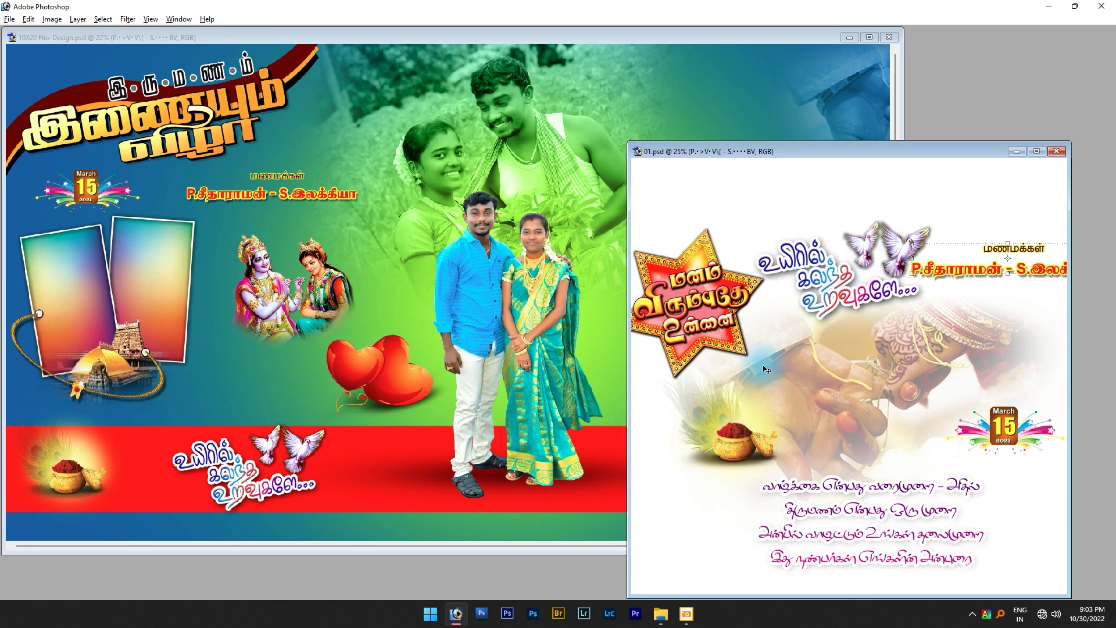
{"action": "left_click", "coordinate": [850, 495]}
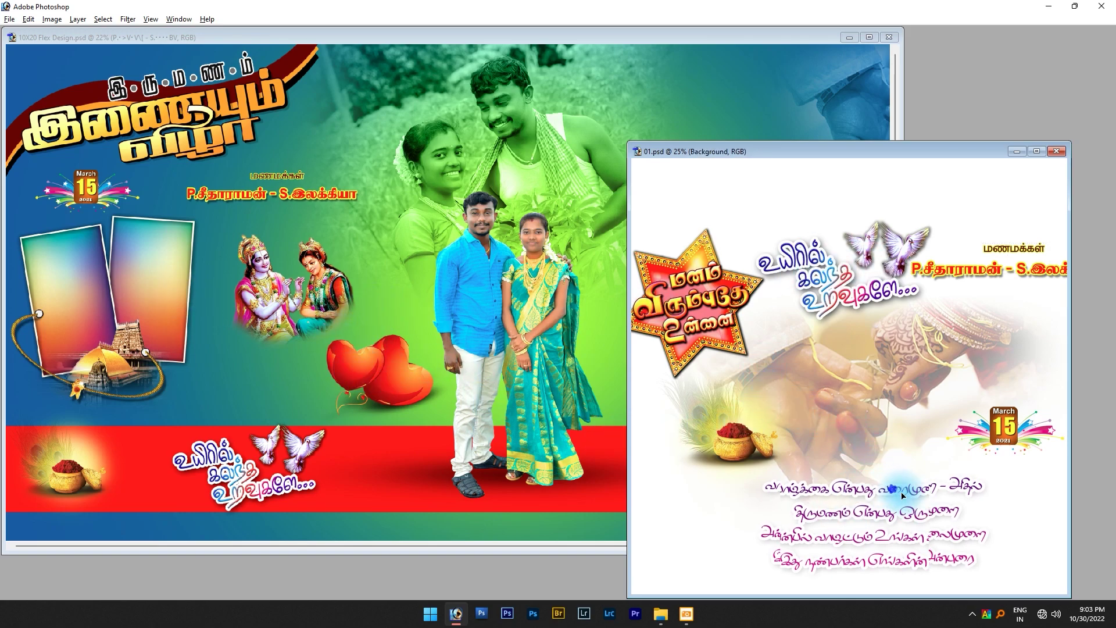
{"action": "mouse_move", "coordinate": [870, 491]}
{"action": "left_mouse_down"}
{"action": "mouse_move", "coordinate": [427, 409]}
{"action": "mouse_move", "coordinate": [768, 88]}
{"action": "left_mouse_up"}
{"action": "key", "text": "f"}
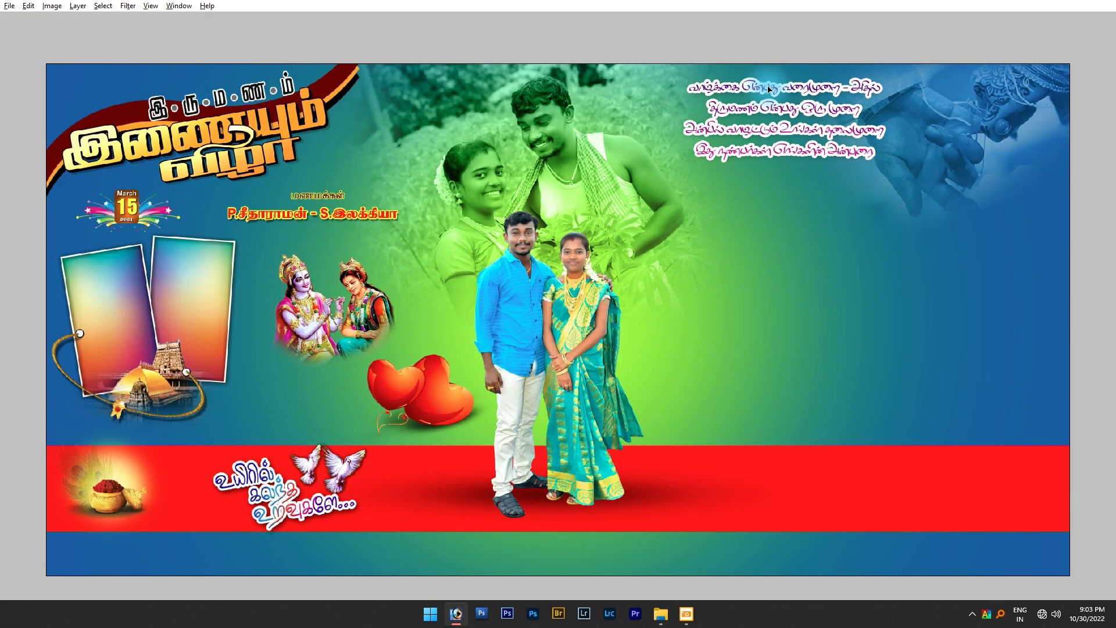
- View the flex design full screen, zoom on the quote, and select the Tamil quote layer
{"action": "key", "text": "f"}
{"action": "key", "text": "f"}
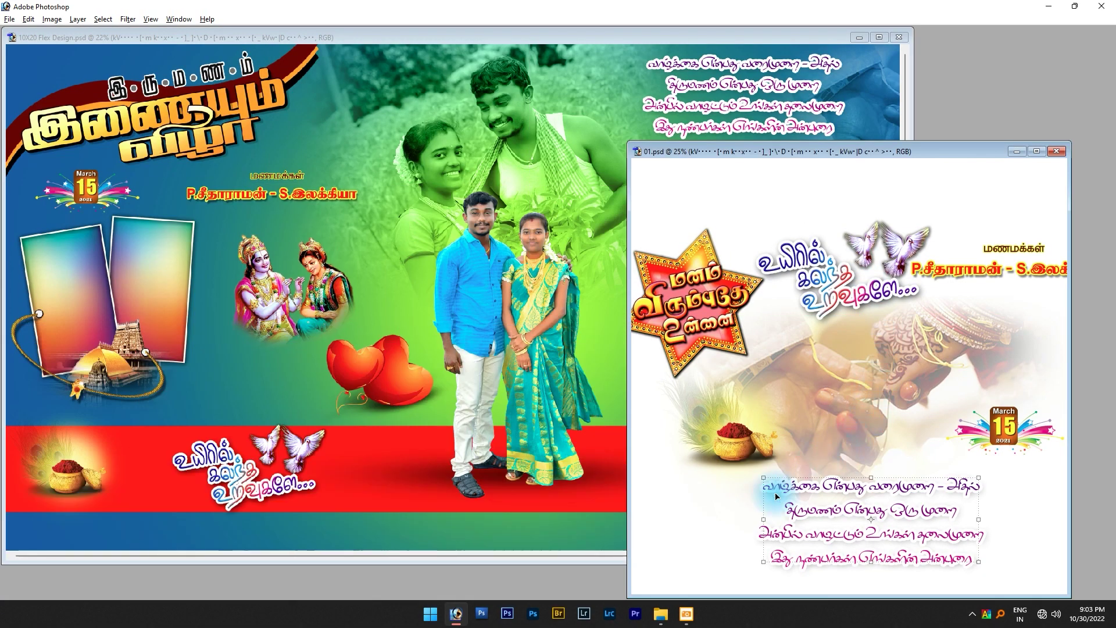
{"action": "left_click", "coordinate": [888, 409]}
{"action": "key", "text": "ctrl+Tab"}
{"action": "key", "text": "f"}
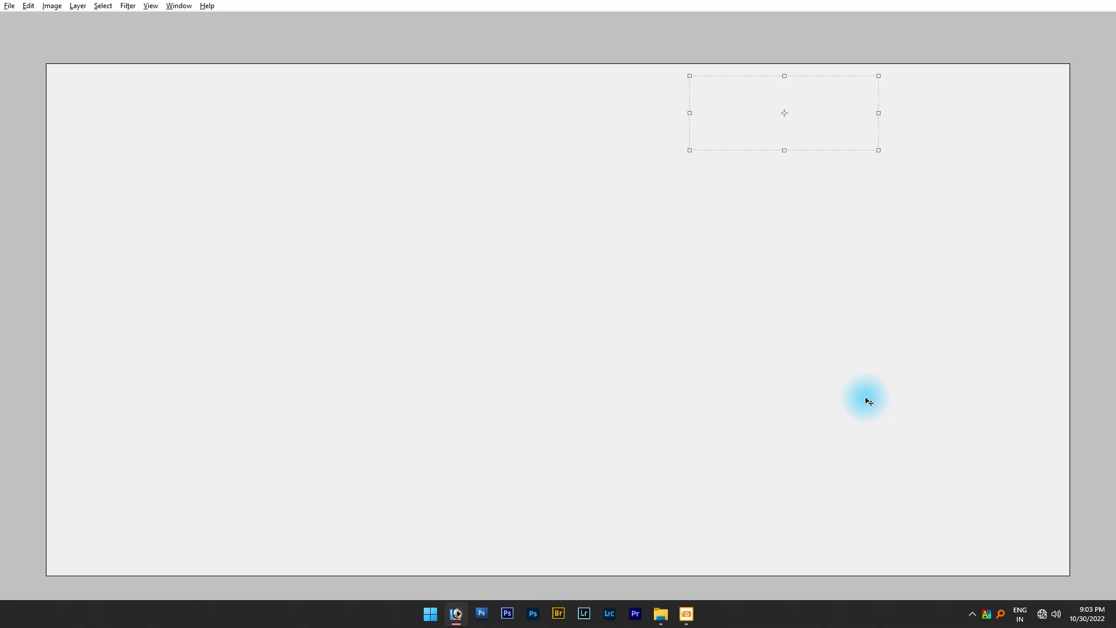
{"action": "left_click", "coordinate": [866, 82], "text": "ctrl+space"}
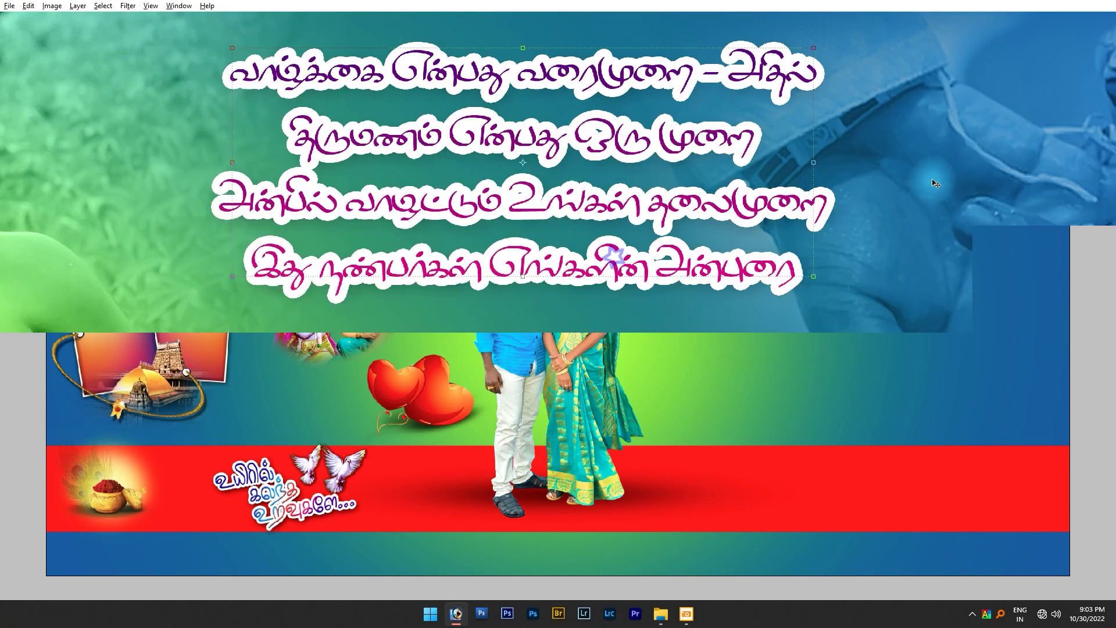
{"action": "key", "text": "Tab"}
{"action": "right_click", "coordinate": [621, 229]}
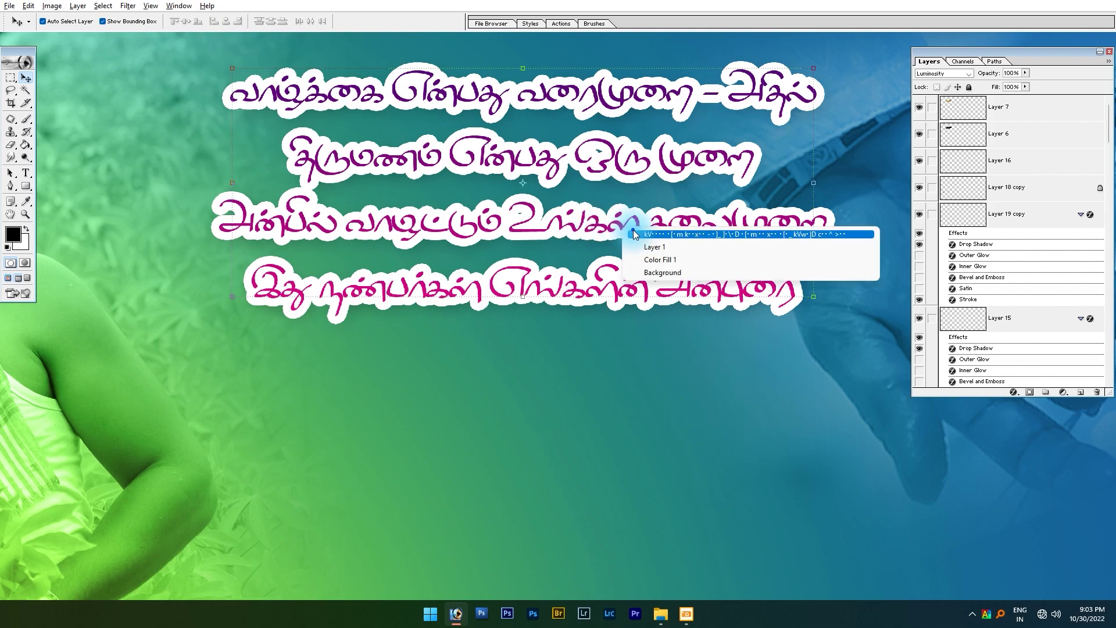
{"action": "left_click", "coordinate": [636, 234]}
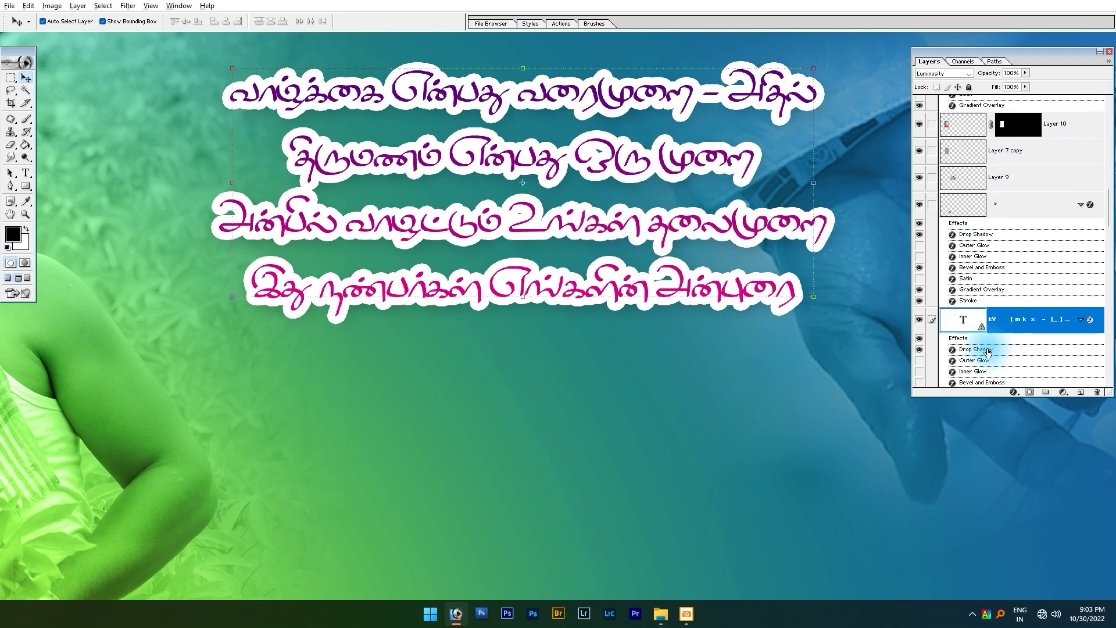
- Apply a preset style from the Styles palette to the Tamil quote
{"action": "left_click", "coordinate": [530, 24]}
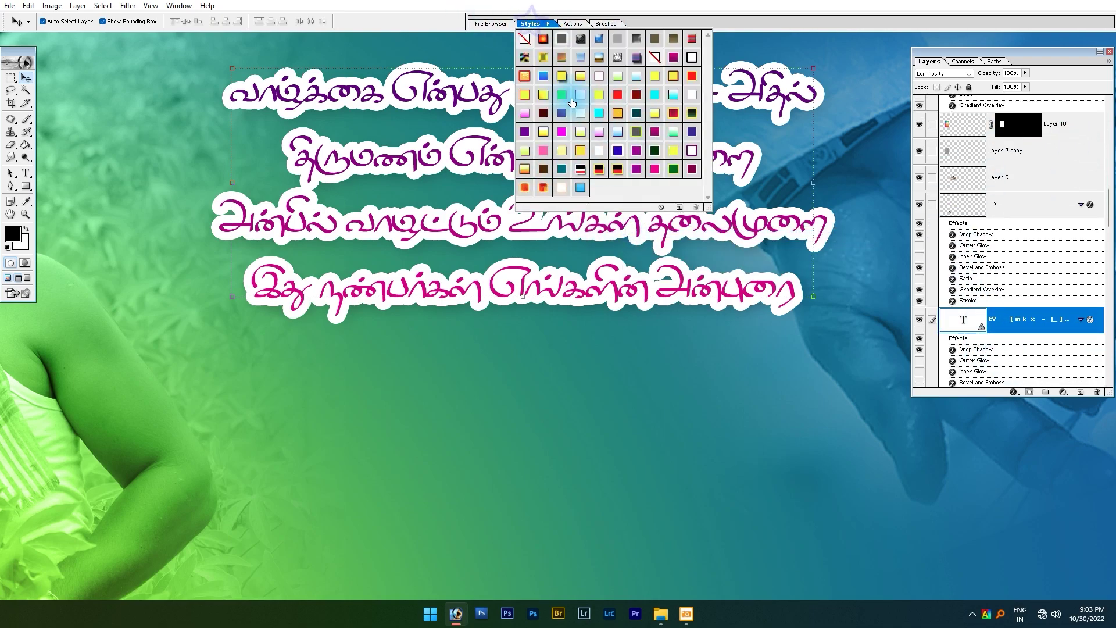
{"action": "left_click", "coordinate": [581, 98]}
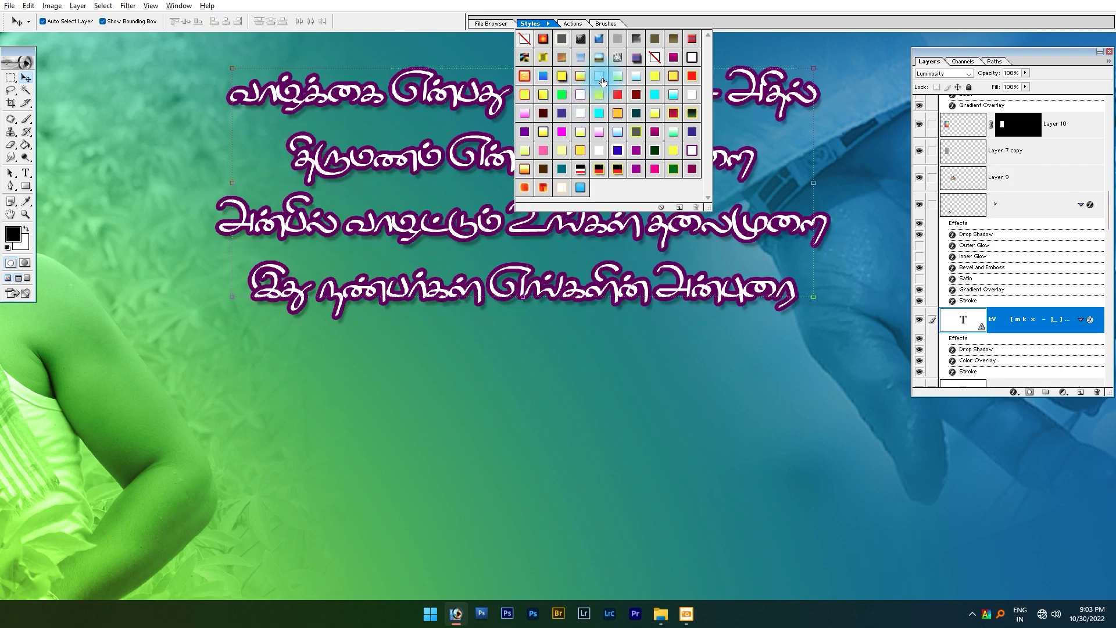
{"action": "left_click", "coordinate": [601, 80]}
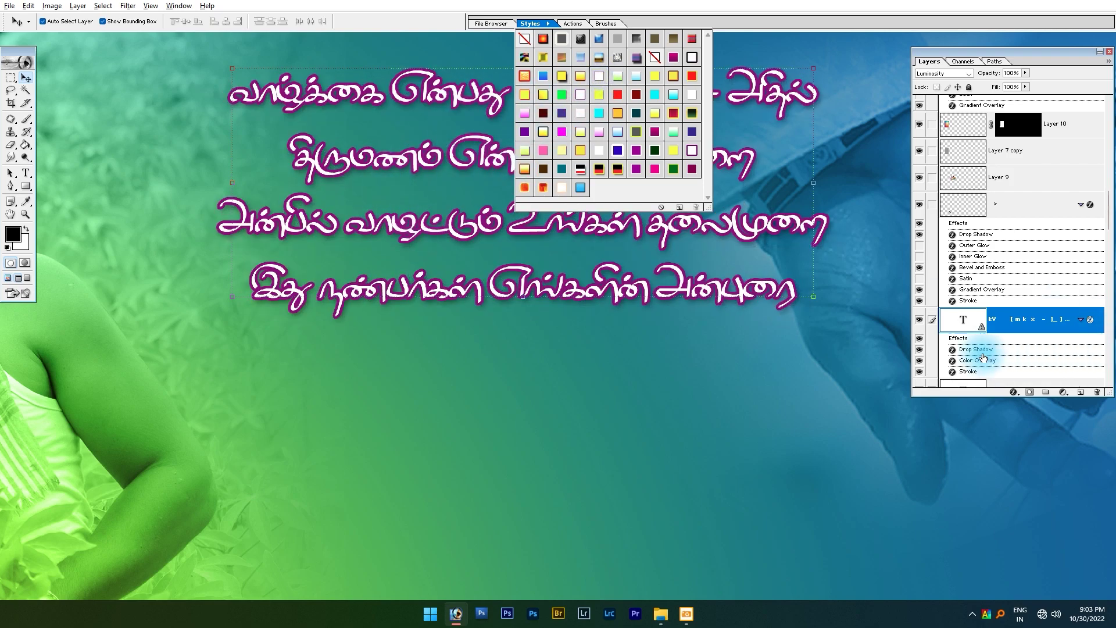
{"action": "left_click", "coordinate": [970, 374]}
- Thin the quote's stroke to 3 px and colour it bright magenta FF00E2
{"action": "double_click", "coordinate": [970, 373]}
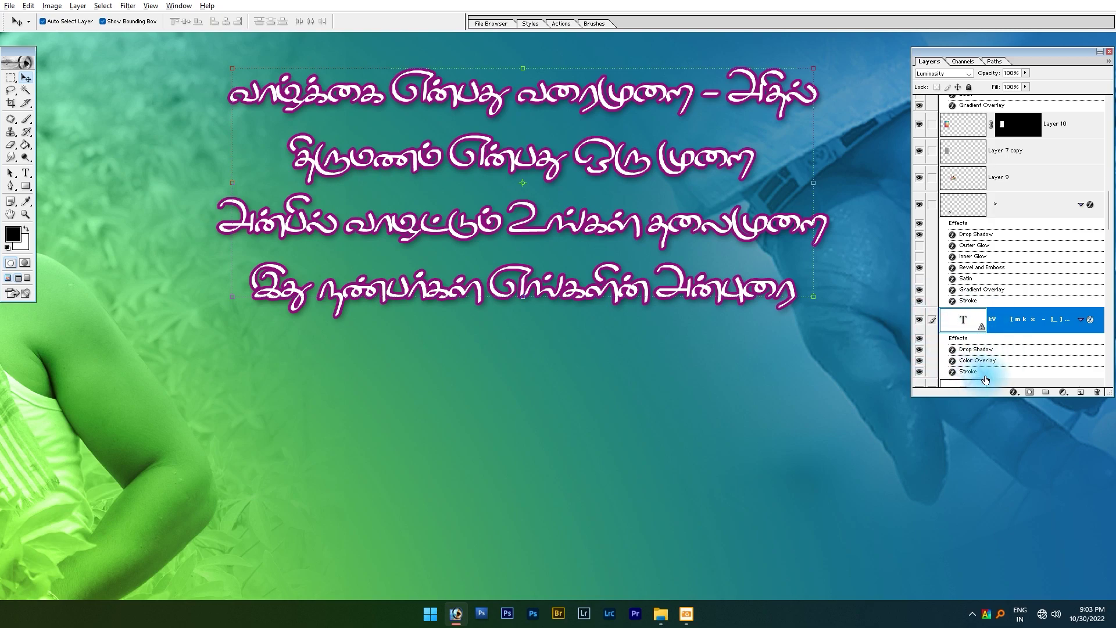
{"action": "key", "text": "Down"}
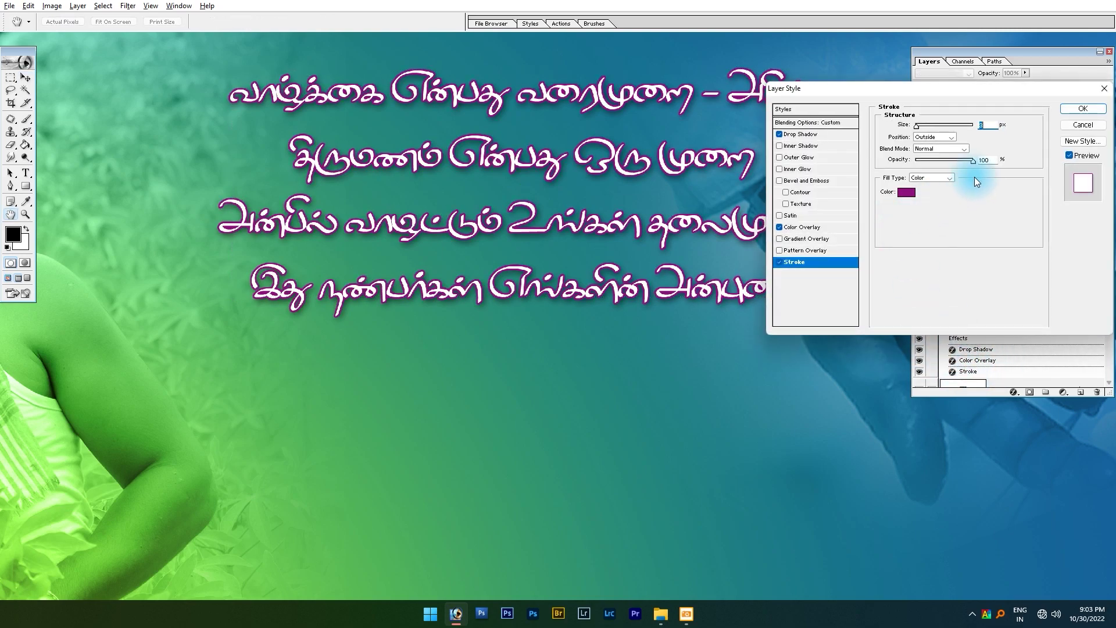
{"action": "left_click", "coordinate": [907, 193]}
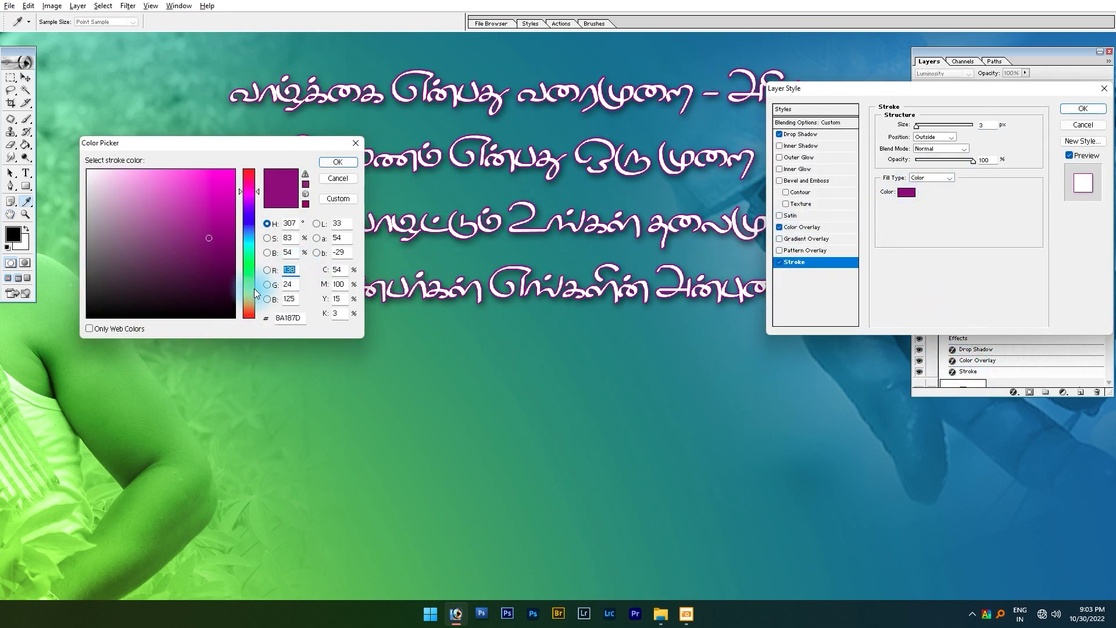
{"action": "left_click_drag", "start_coordinate": [220, 200], "coordinate": [236, 168]}
{"action": "left_click", "coordinate": [338, 162]}
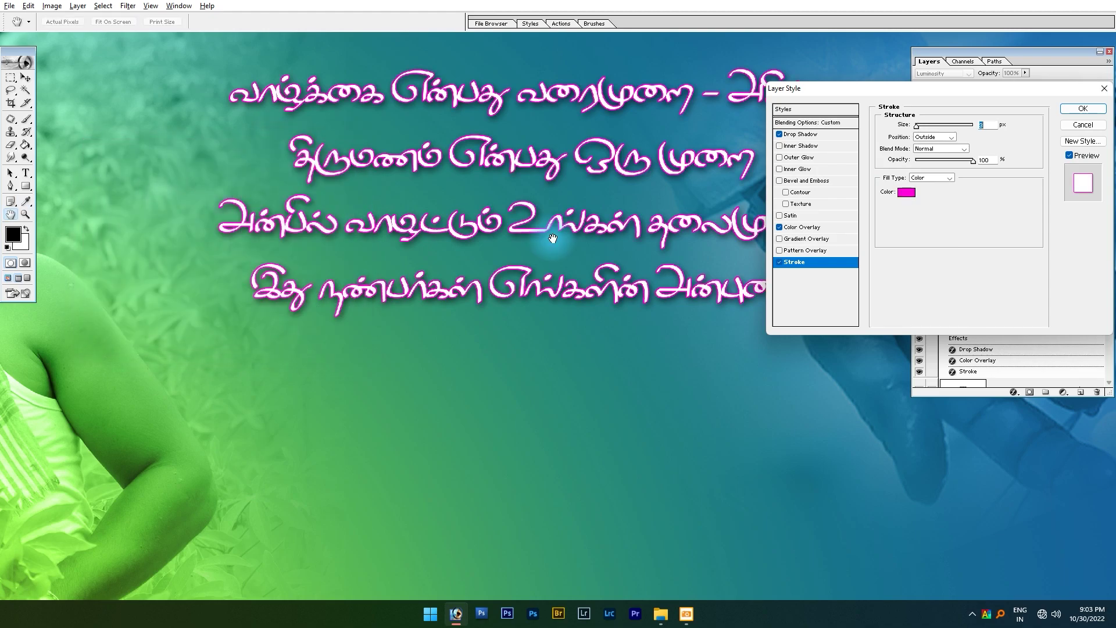
{"action": "key", "text": "Return"}
{"action": "key", "text": "ctrl+0"}
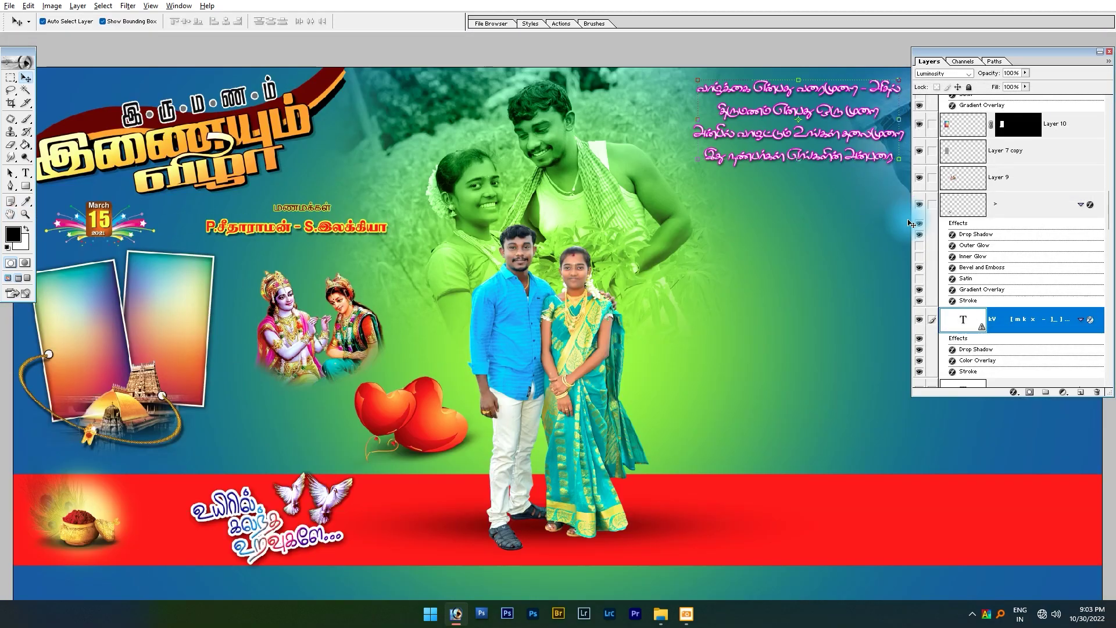
- Draw a rectangular marquee selection on the empty background below the quote
{"action": "left_click", "coordinate": [801, 589]}
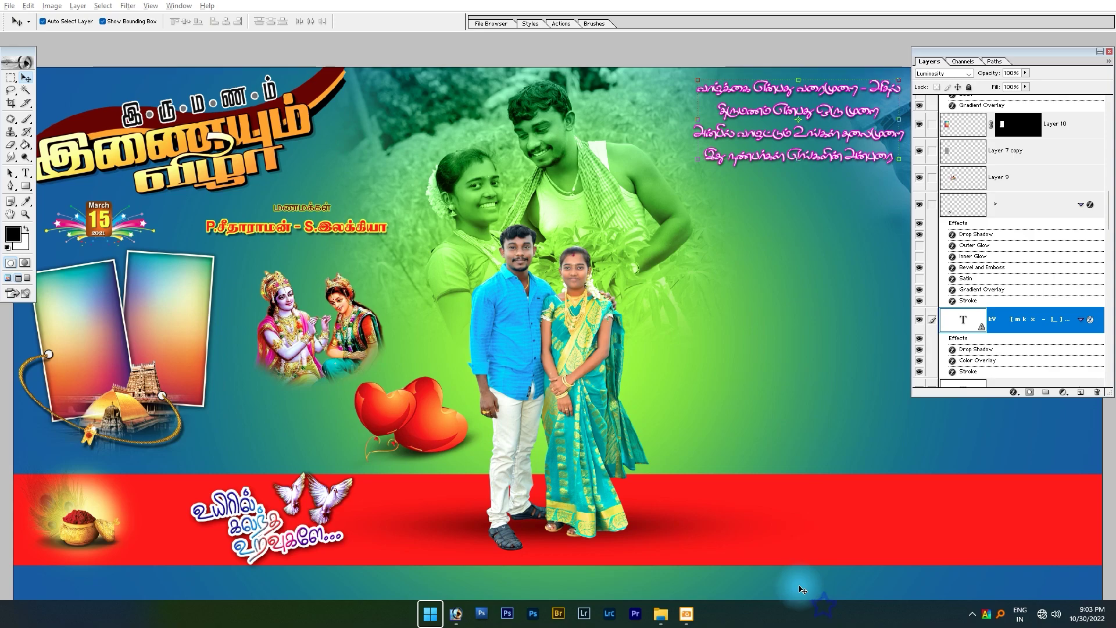
{"action": "left_click", "coordinate": [687, 25]}
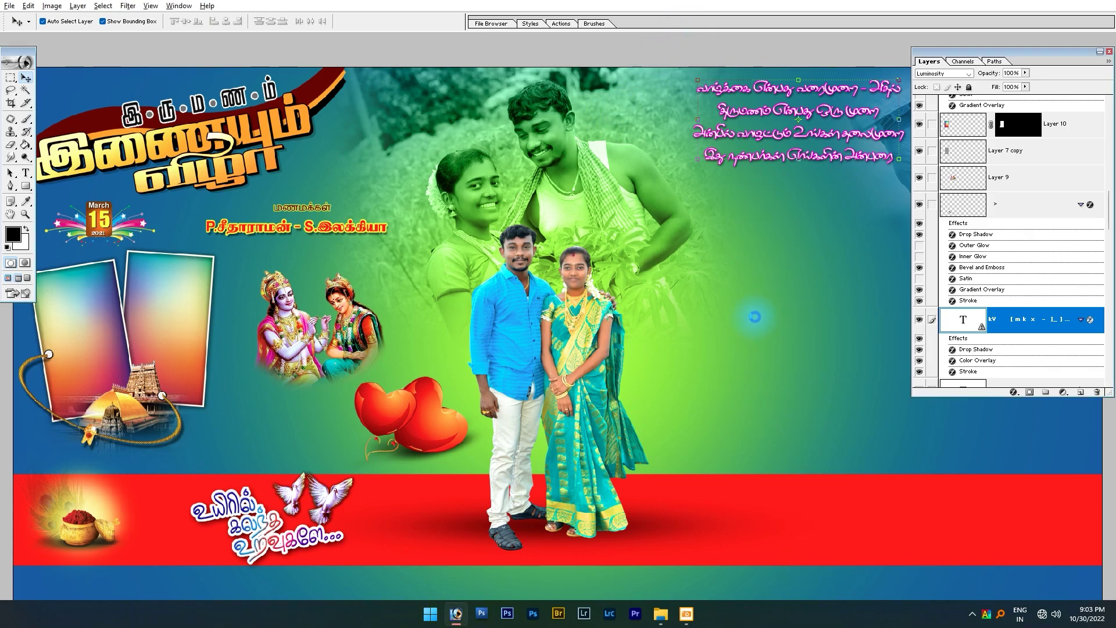
{"action": "key", "text": "Tab"}
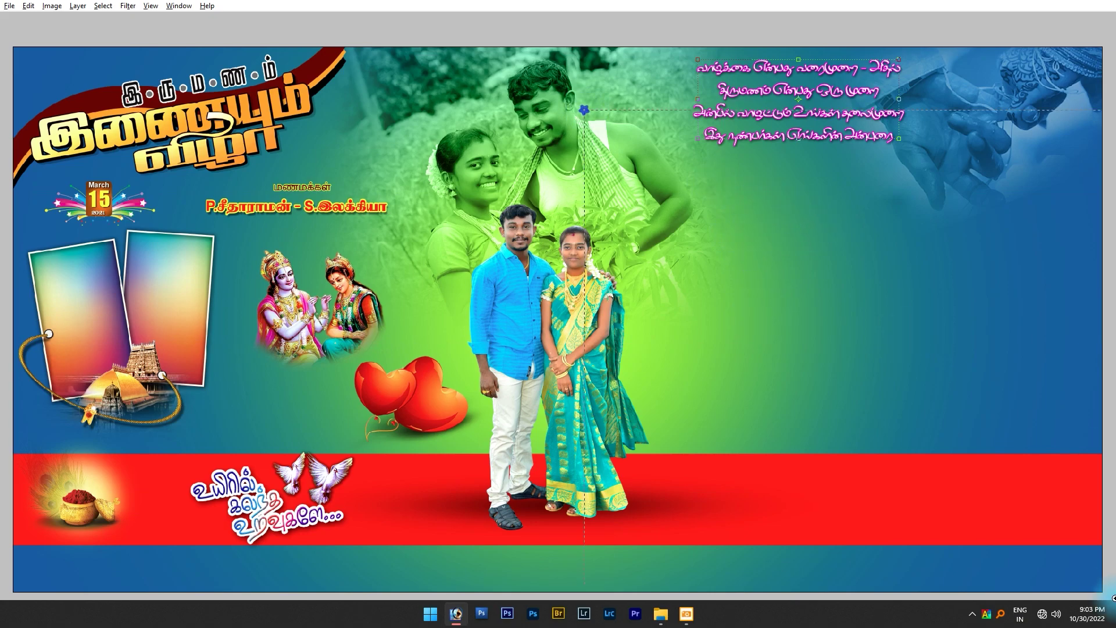
{"action": "scroll", "coordinate": [926, 398], "scroll_direction": "up", "scroll_amount": 1}
{"action": "key", "text": "m"}
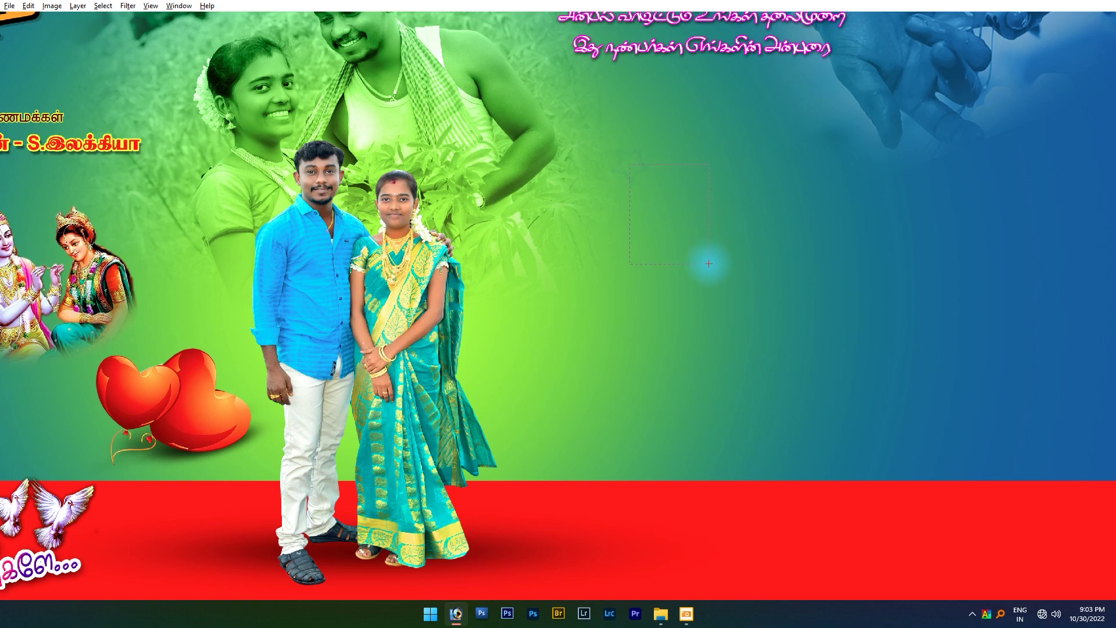
{"action": "left_click_drag", "start_coordinate": [716, 267], "coordinate": [716, 268]}
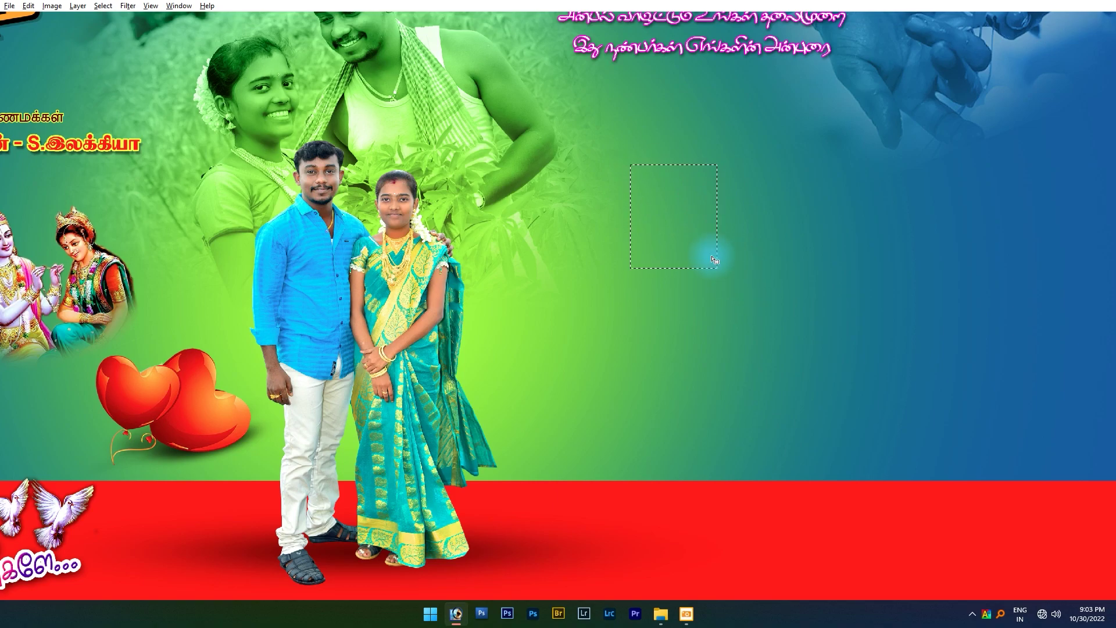
{"action": "left_click", "coordinate": [492, 88]}
{"action": "left_click_drag", "start_coordinate": [269, 216], "coordinate": [490, 348]}
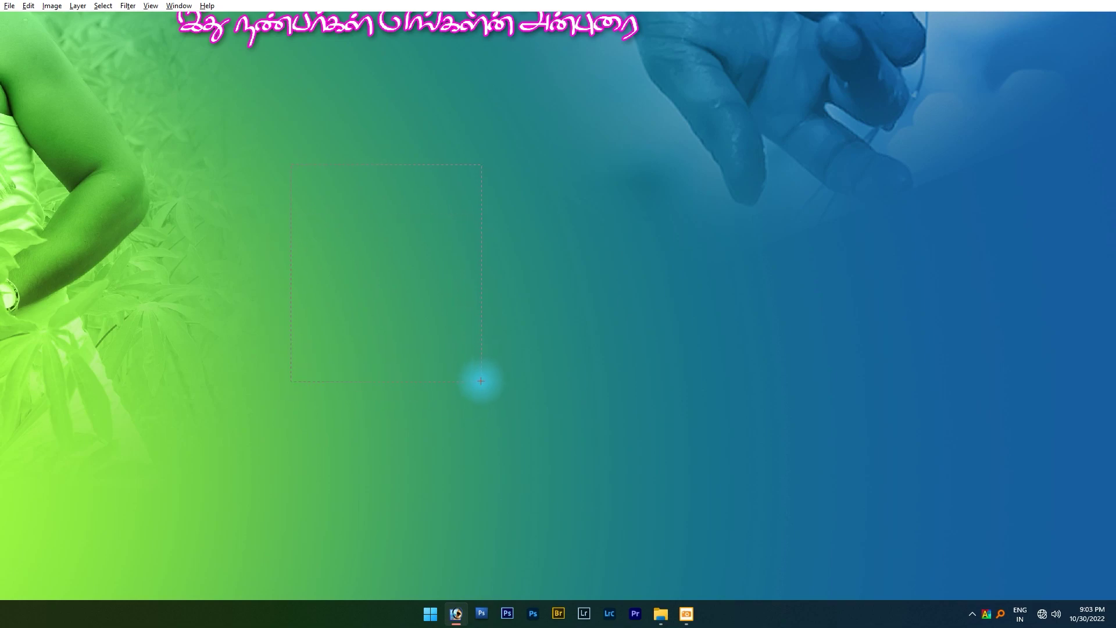
{"action": "left_click_drag", "start_coordinate": [471, 384], "coordinate": [472, 384]}
- Set white as the foreground colour and pick the Brush tool
{"action": "key", "text": "Tab"}
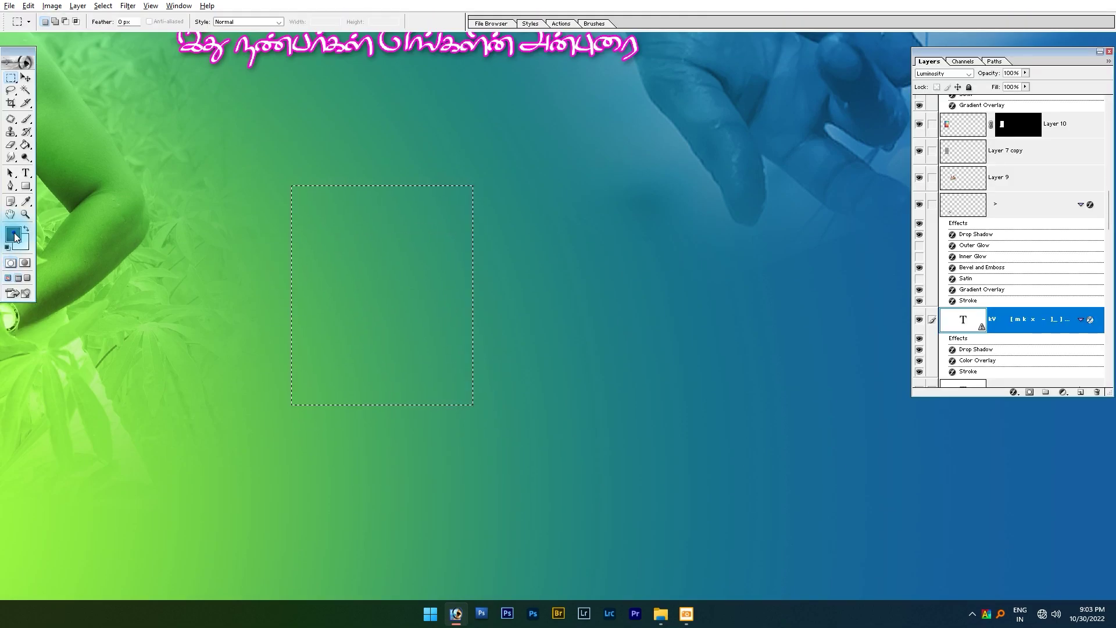
{"action": "left_click", "coordinate": [15, 236]}
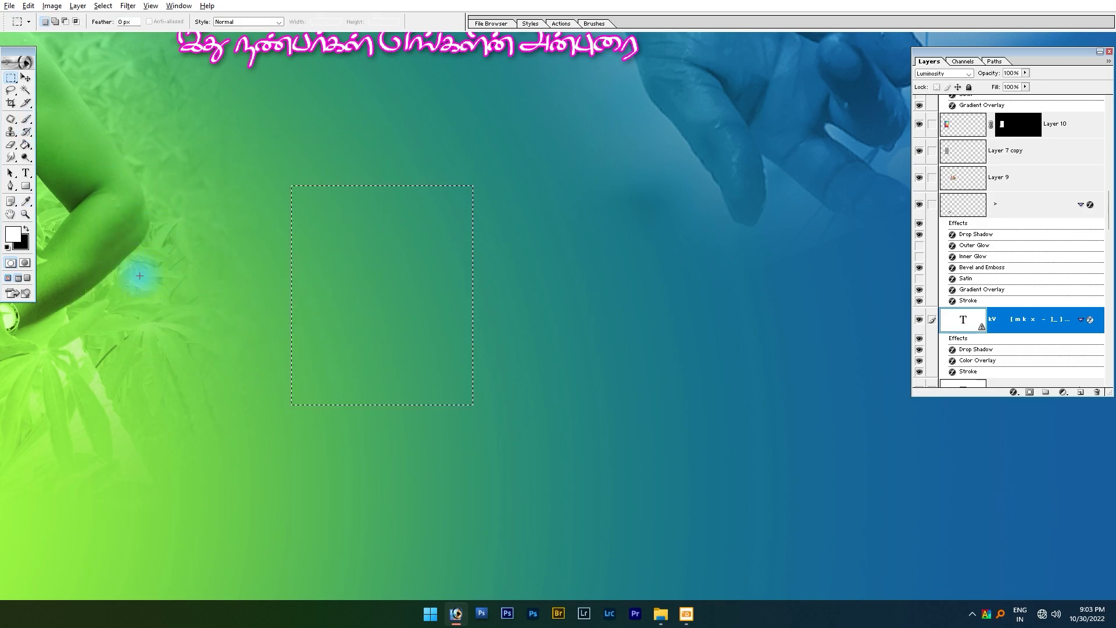
{"action": "left_click", "coordinate": [26, 119]}
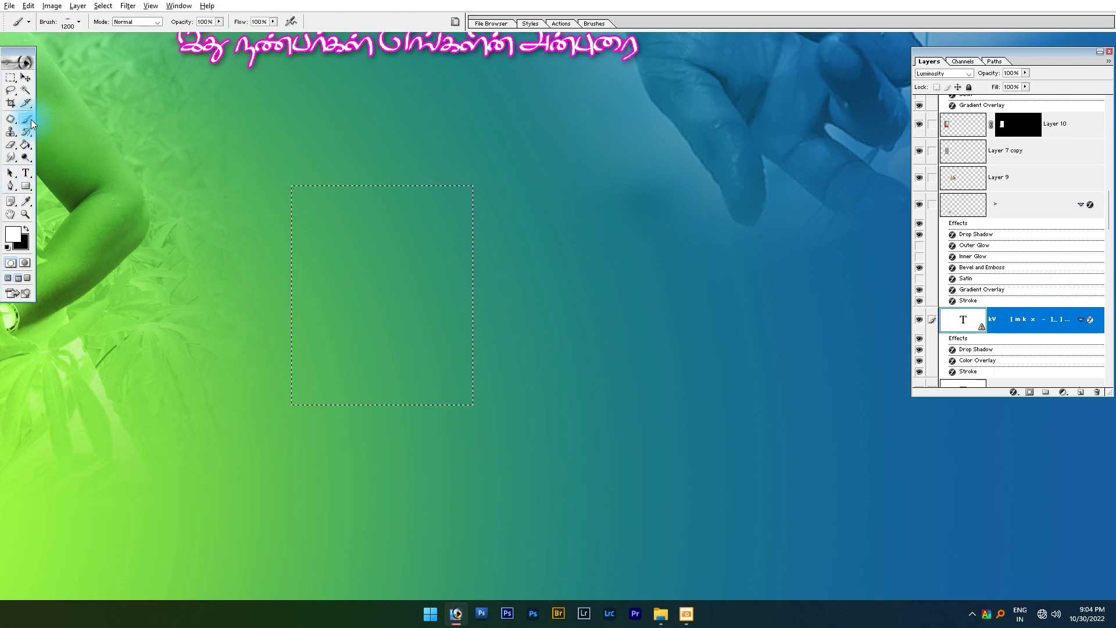
- Add a new layer and fill the rectangular selection with white
{"action": "left_click", "coordinate": [1084, 394]}
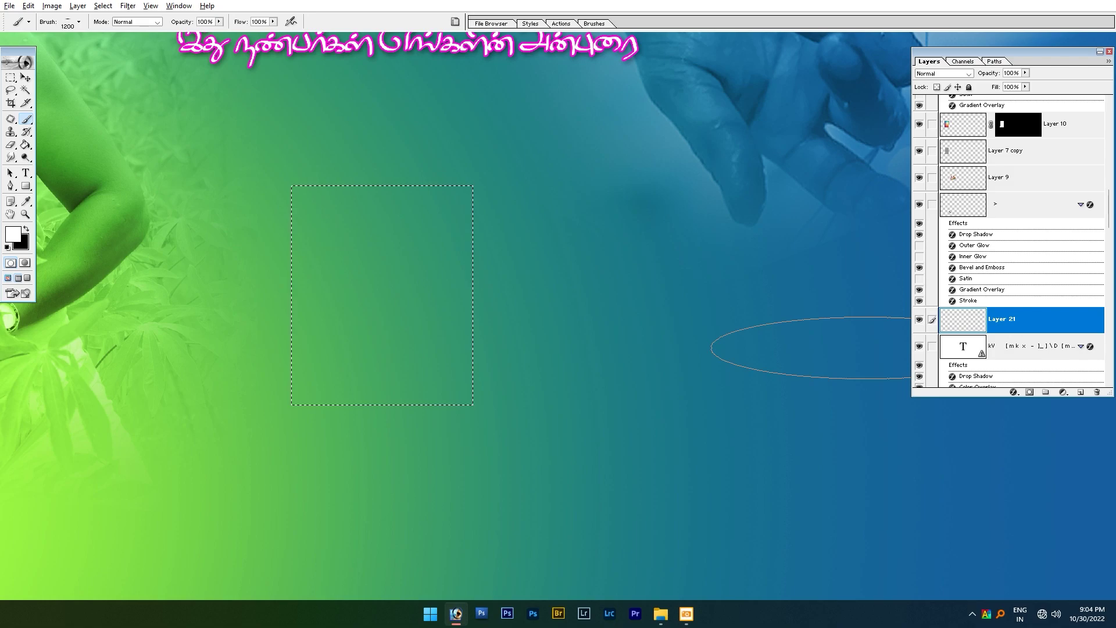
{"action": "key", "text": "ctrl+shift+bracketright"}
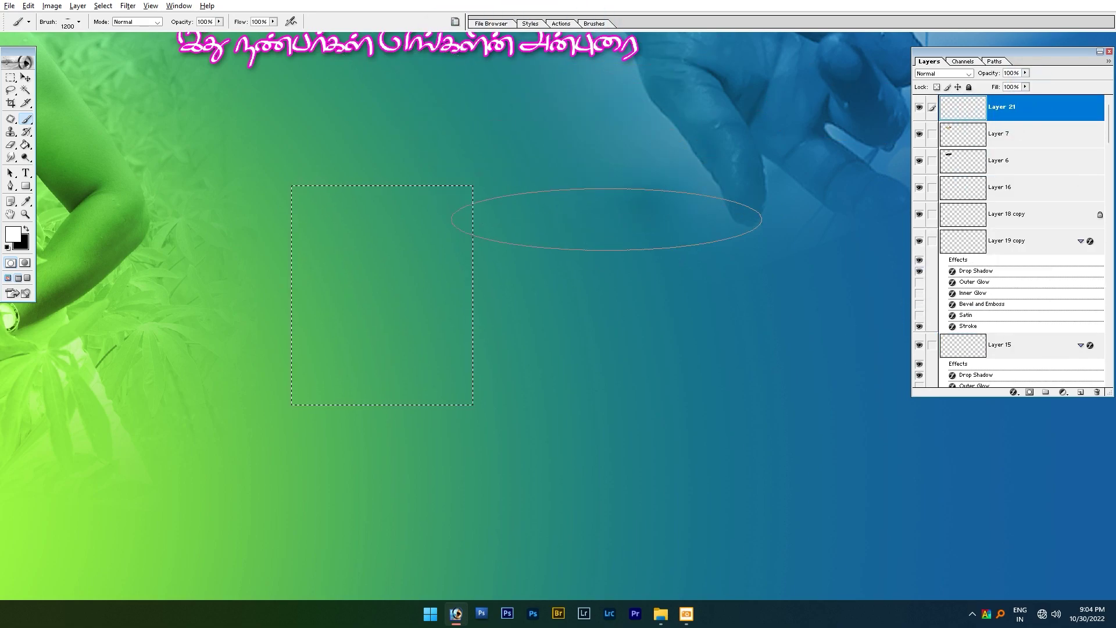
{"action": "right_click", "coordinate": [581, 91]}
{"action": "double_click", "coordinate": [602, 169]}
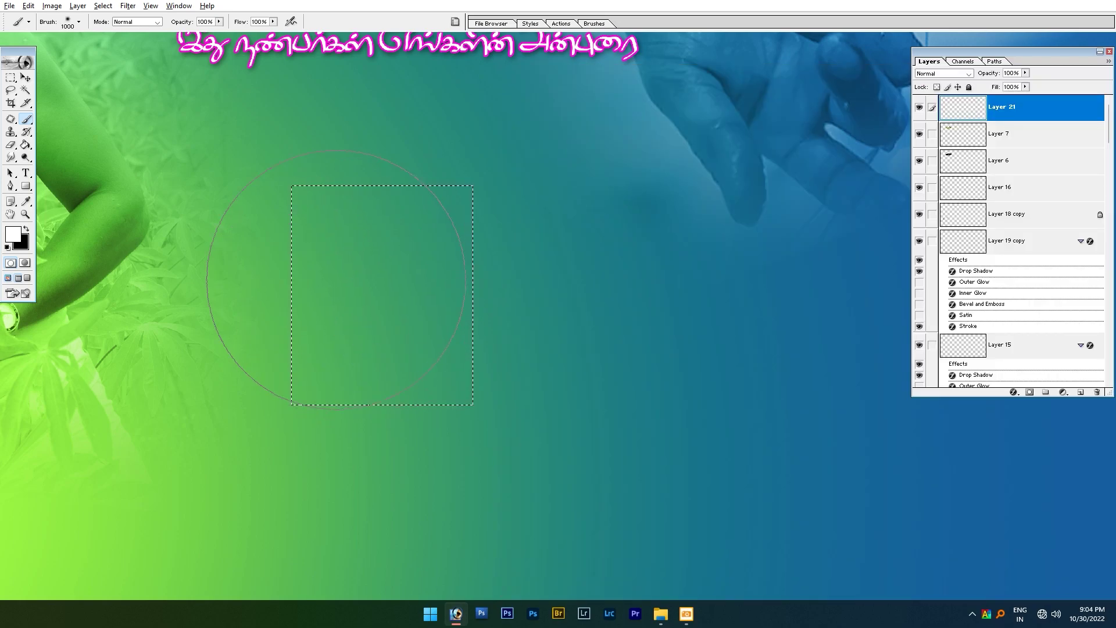
{"action": "left_click_drag", "start_coordinate": [336, 280], "coordinate": [241, 293]}
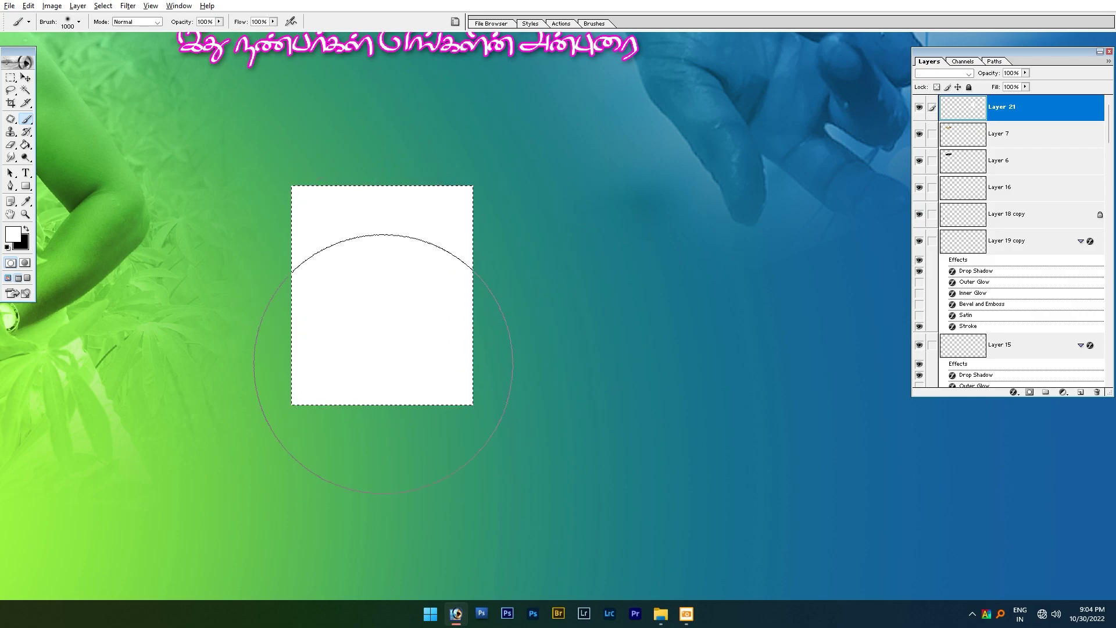
{"action": "key", "text": "ctrl+shift+bracketleft"}
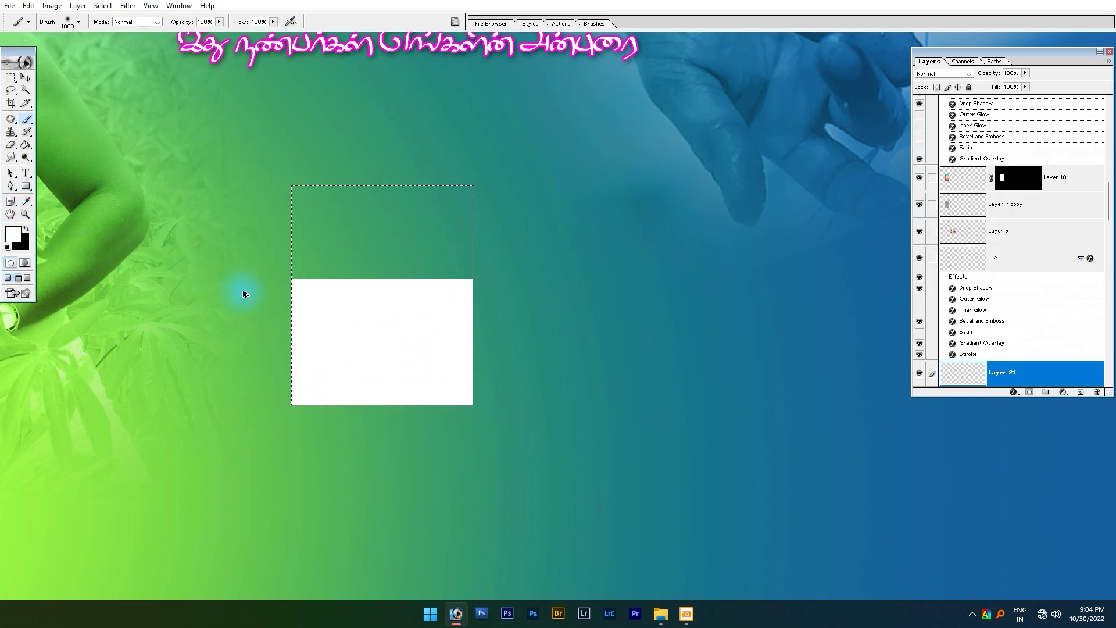
{"action": "key", "text": "alt+BackSpace"}
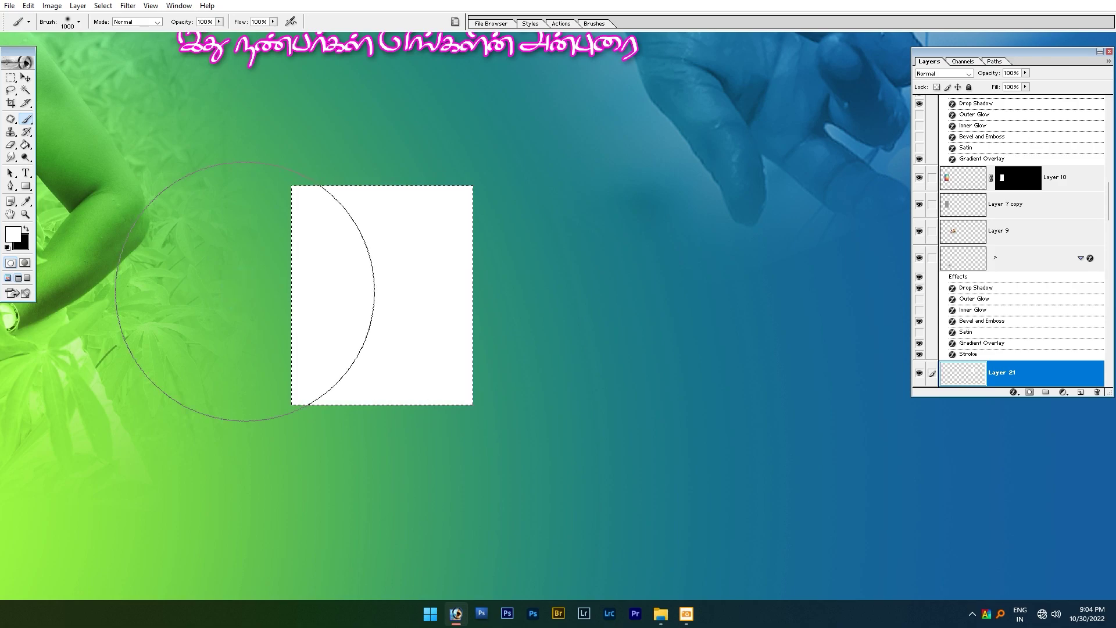
- Set the brush to a large size 900 and the foreground colour to yellow
{"action": "key", "text": "bracketright"}
{"action": "key", "text": "bracketright"}
{"action": "key", "text": "d"}
{"action": "key", "text": "x"}
{"action": "key", "text": "bracketleft"}
{"action": "key", "text": "bracketleft"}
{"action": "key", "text": "bracketleft"}
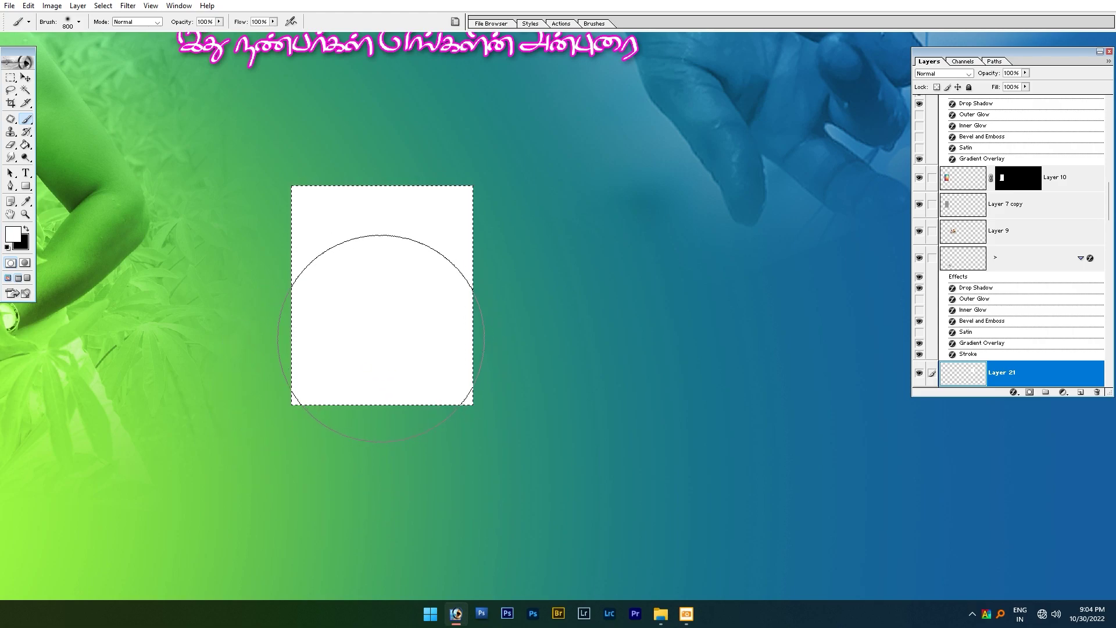
{"action": "left_click", "coordinate": [13, 233]}
{"action": "left_click", "coordinate": [243, 294]}
{"action": "left_click_drag", "start_coordinate": [247, 297], "coordinate": [249, 296]}
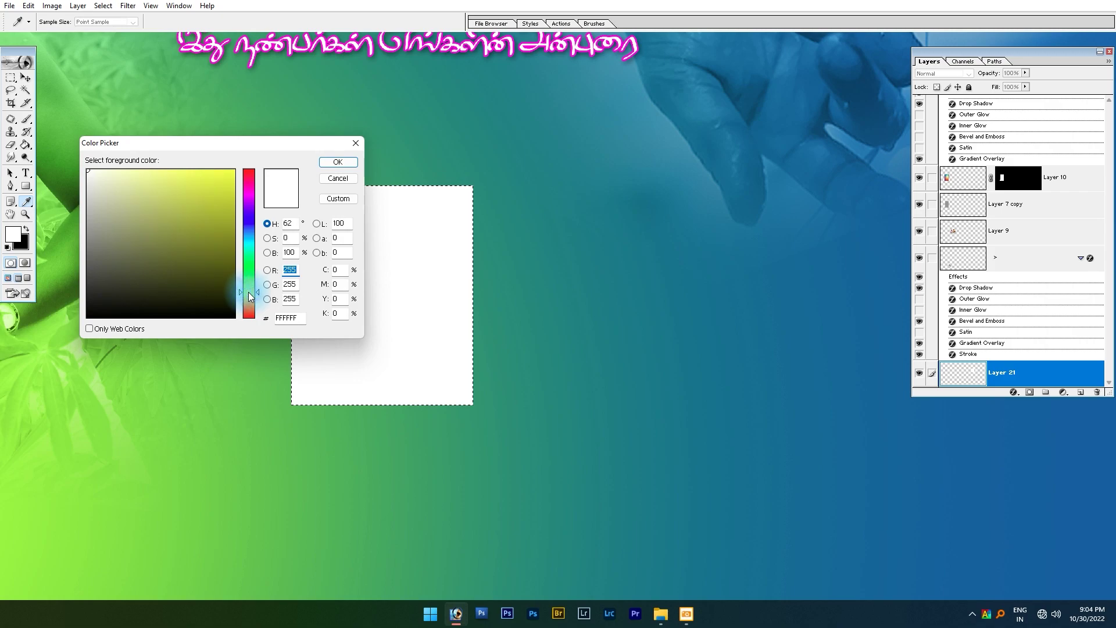
{"action": "left_click", "coordinate": [208, 229]}
{"action": "key", "text": "Return"}
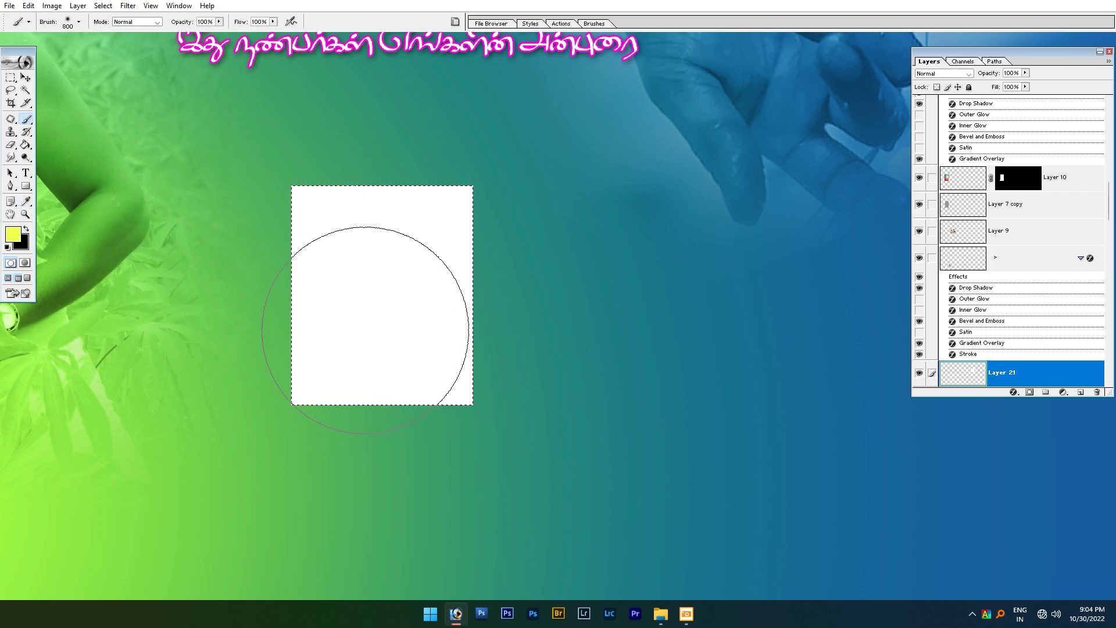
- Brush soft yellow into the lower part of the white rectangle
{"action": "left_click_drag", "start_coordinate": [365, 330], "coordinate": [374, 406]}
{"action": "key", "text": "ctrl+z"}
{"action": "key", "text": "ctrl+z"}
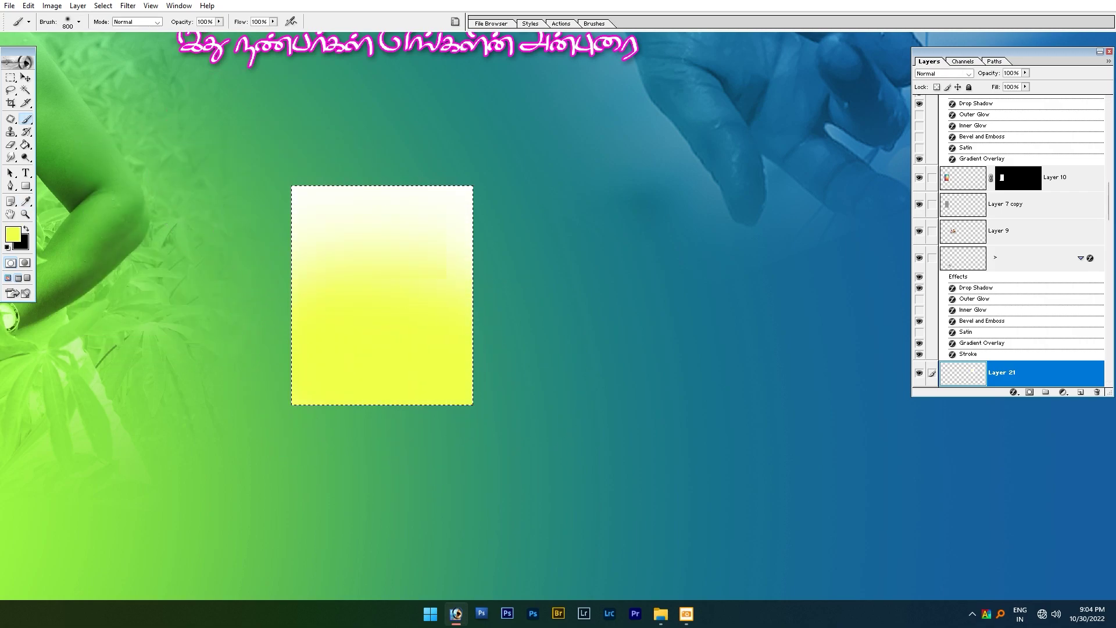
{"action": "key", "text": "ctrl+z"}
{"action": "key", "text": "bracketright"}
{"action": "key", "text": "bracketright"}
{"action": "key", "text": "bracketright"}
{"action": "key", "text": "bracketright"}
{"action": "left_click", "coordinate": [378, 410]}
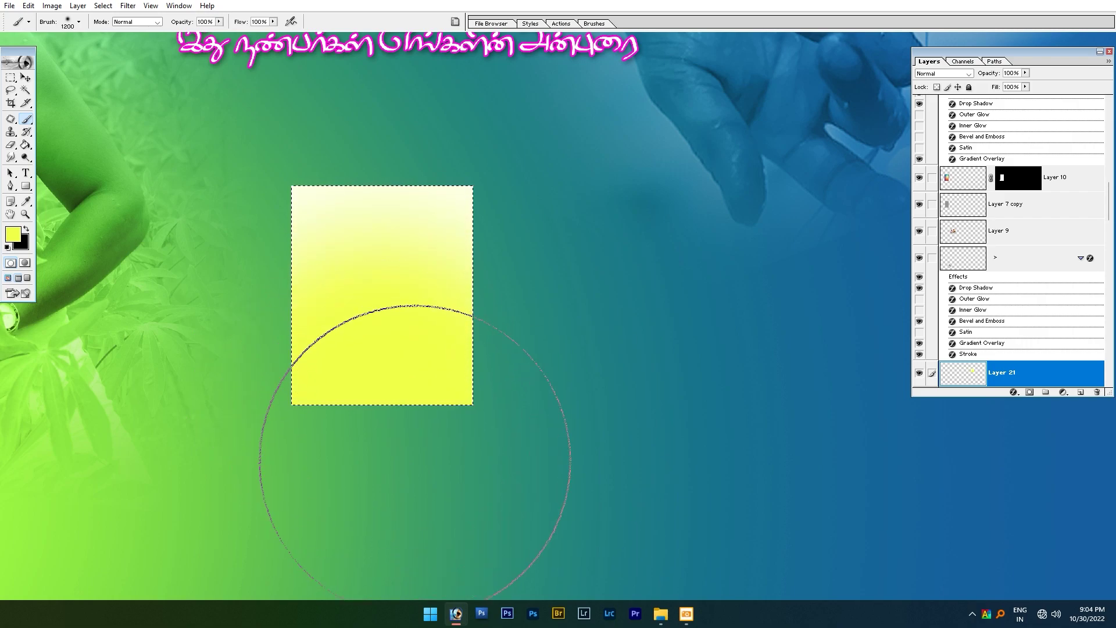
{"action": "key", "text": "ctrl+z"}
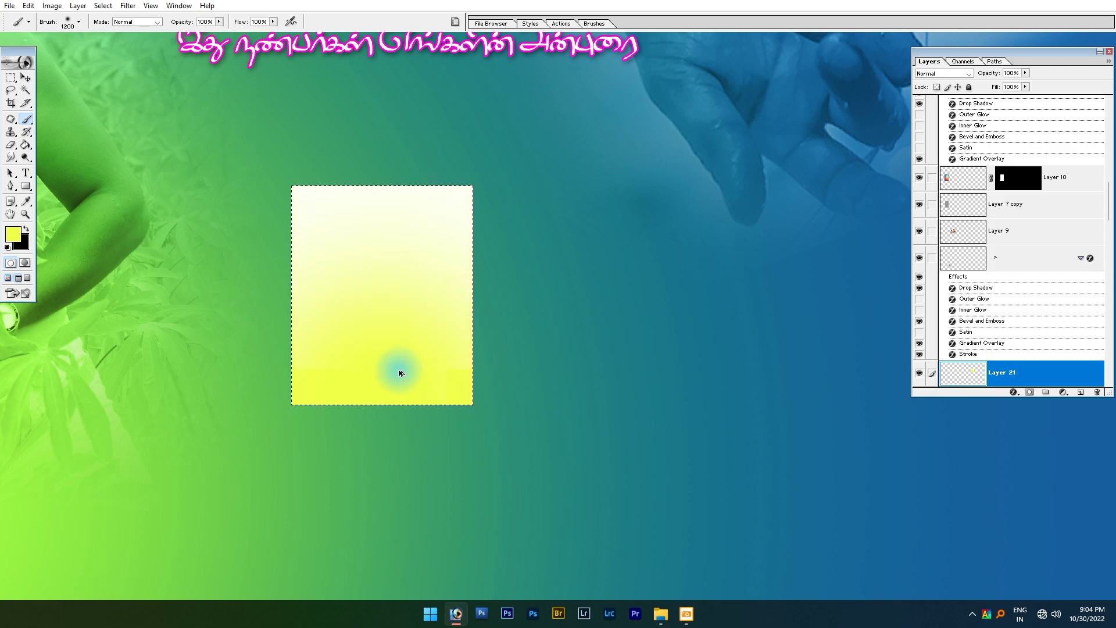
{"action": "key", "text": "bracketleft"}
{"action": "key", "text": "bracketleft"}
{"action": "key", "text": "bracketleft"}
{"action": "left_click", "coordinate": [375, 366]}
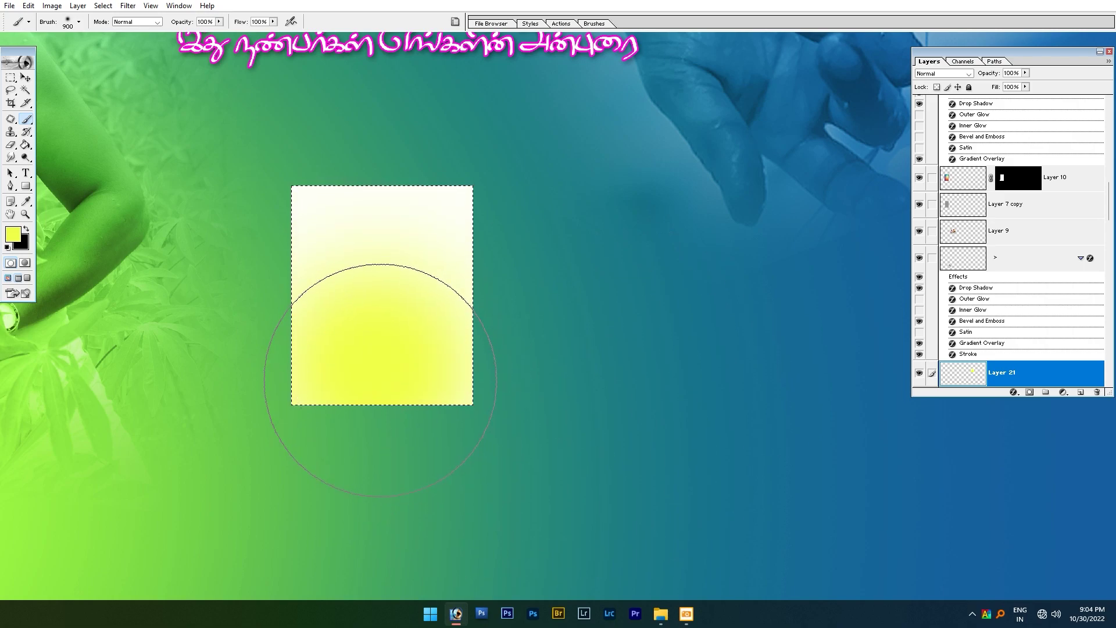
- Deselect the painted box and zoom in to inspect the yellow glow
{"action": "key", "text": "ctrl+0"}
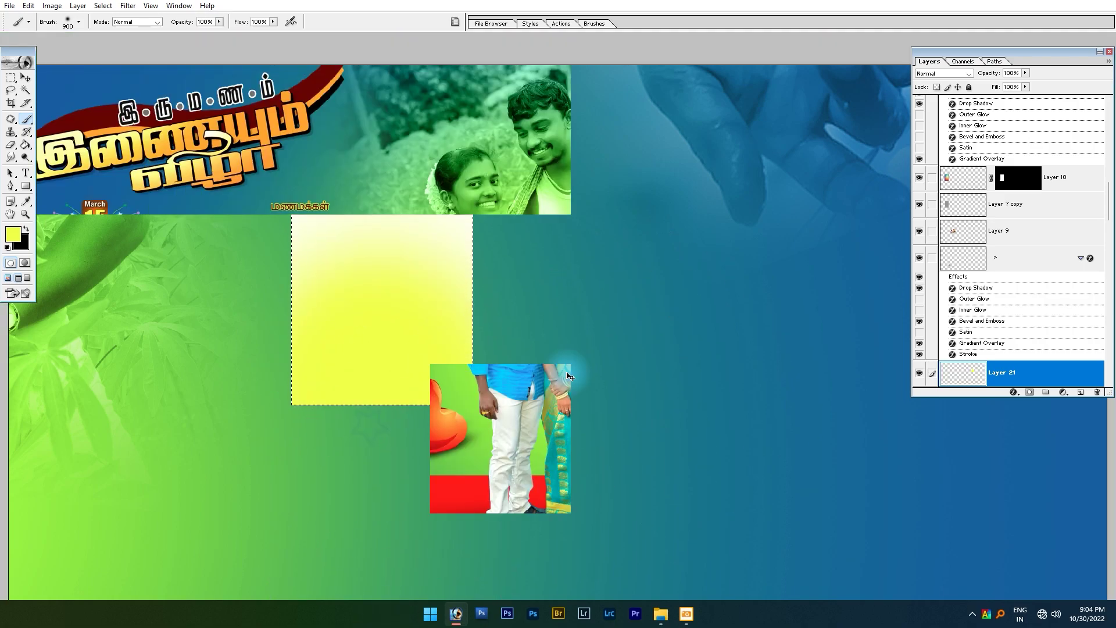
{"action": "key", "text": "ctrl+d"}
{"action": "key", "text": "Tab"}
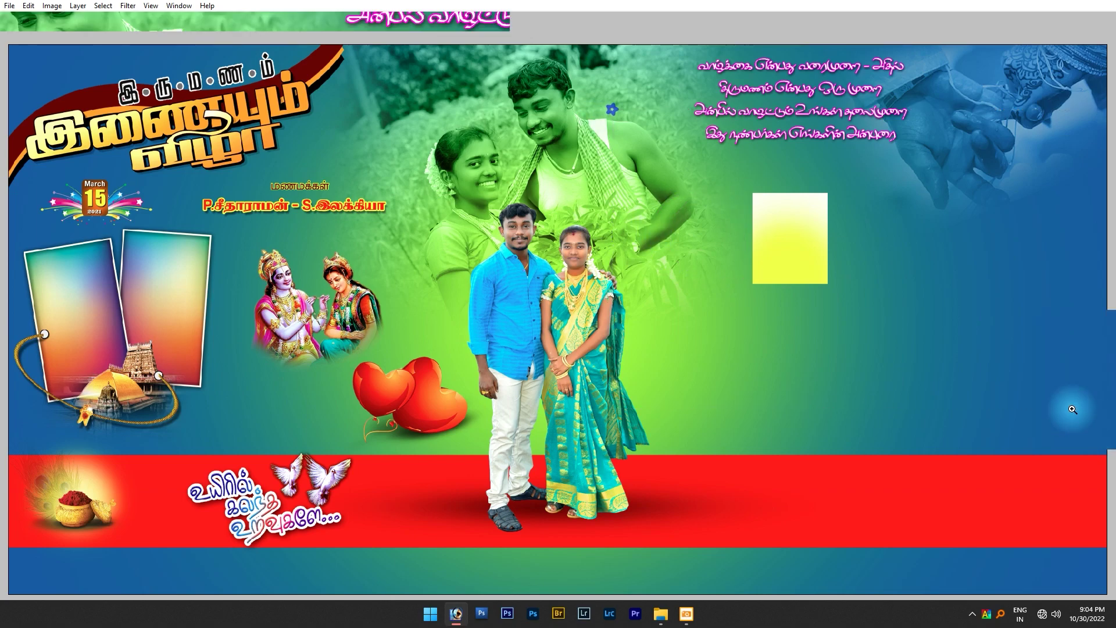
{"action": "key", "text": "ctrl+plus"}
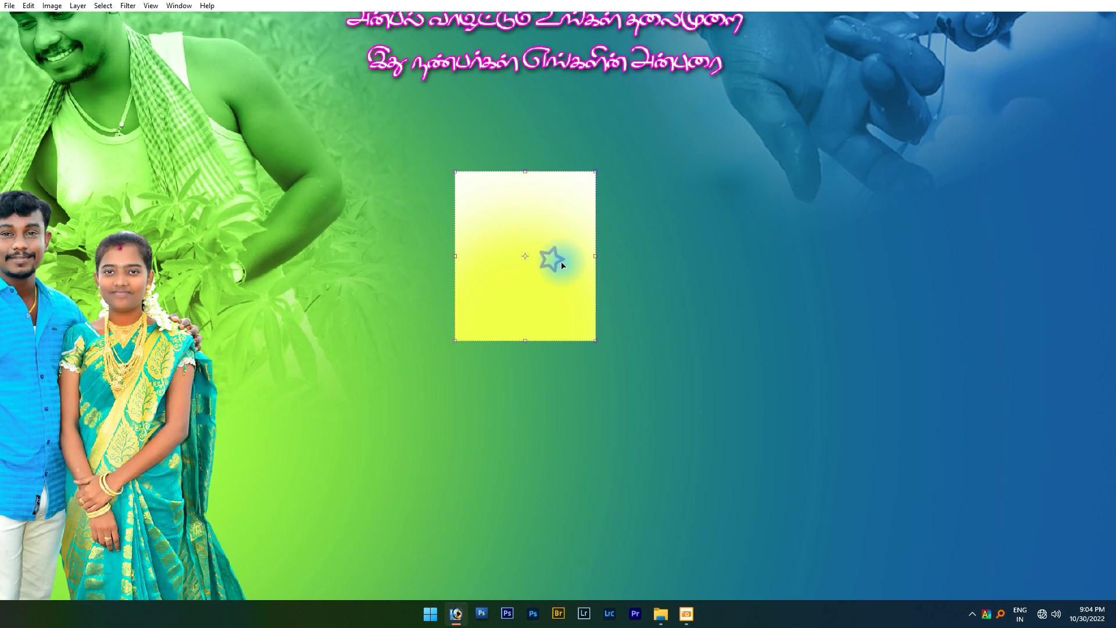
{"action": "key", "text": "Tab"}
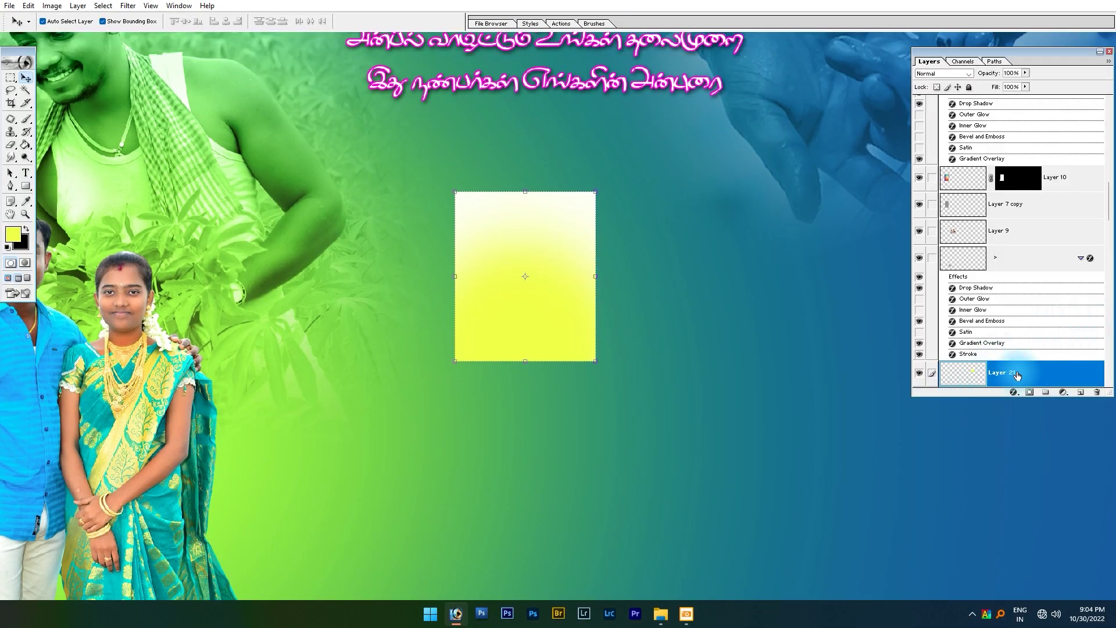
{"action": "scroll", "coordinate": [1023, 370], "scroll_direction": "down", "scroll_amount": 1}
{"action": "double_click", "coordinate": [1047, 349]}
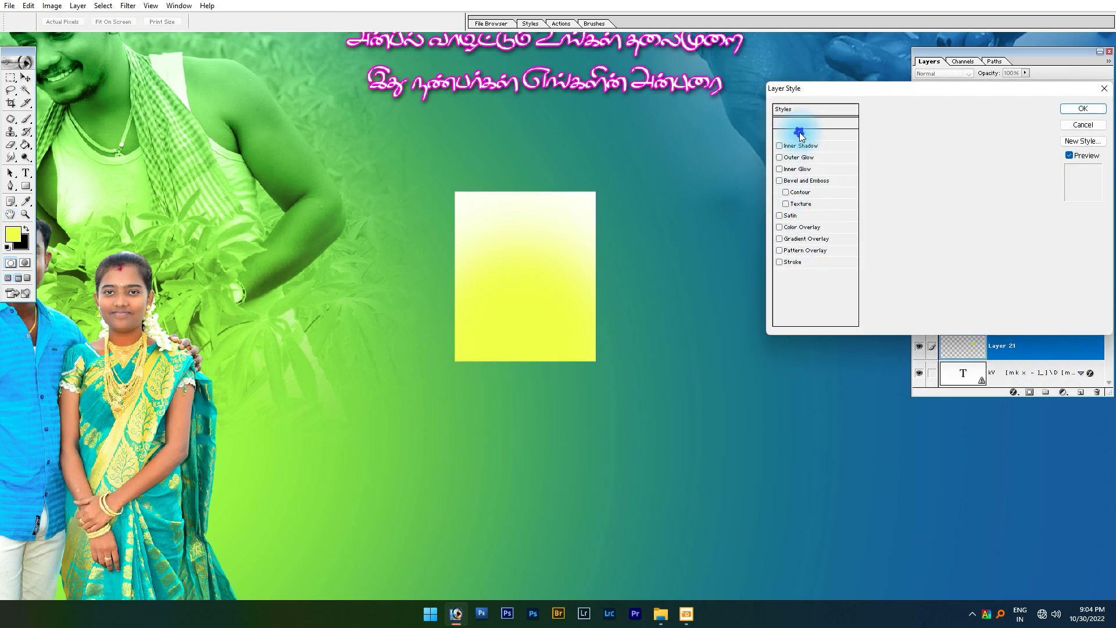
- Add a 32 px drop shadow to the yellow box and shrink it with Free Transform
{"action": "left_click", "coordinate": [800, 134]}
{"action": "left_click_drag", "start_coordinate": [918, 196], "coordinate": [926, 196]}
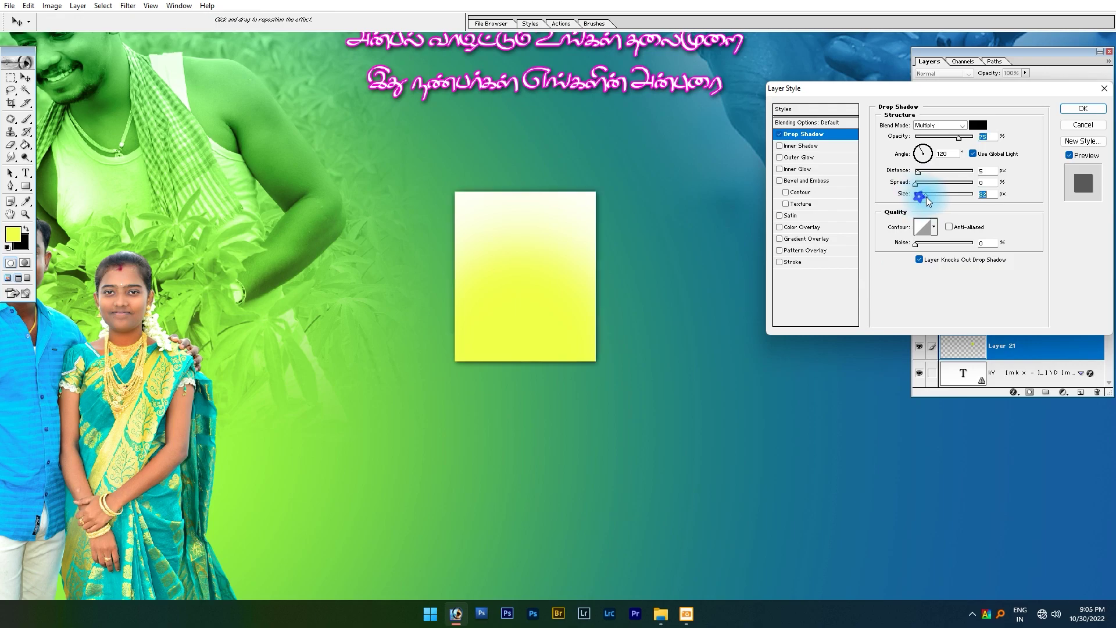
{"action": "key", "text": "Return"}
{"action": "key", "text": "ctrl+t"}
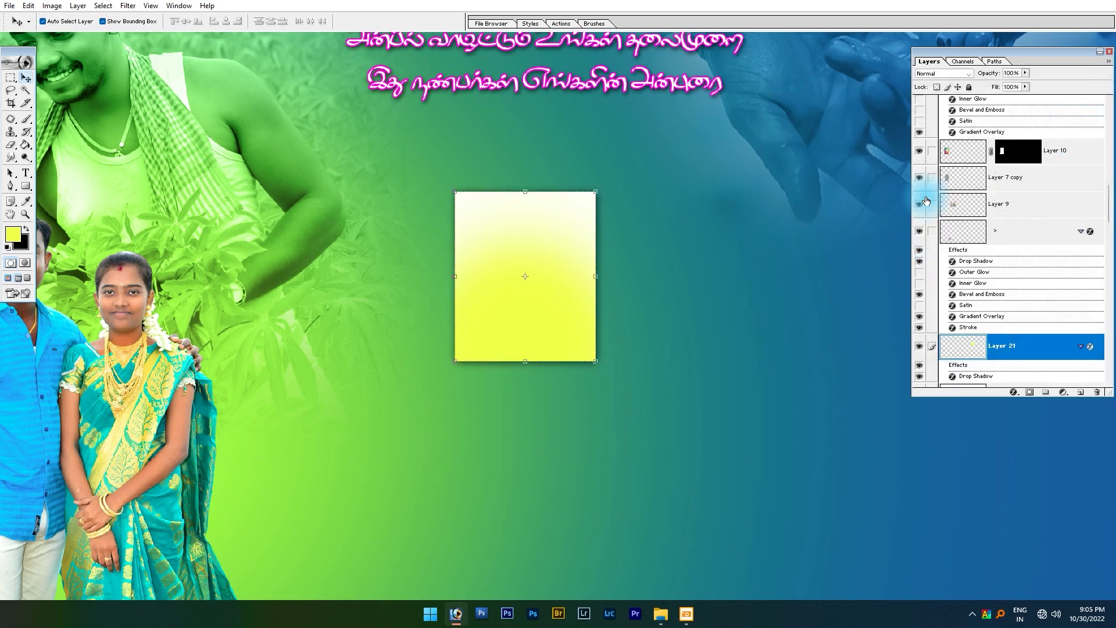
{"action": "key", "text": "Tab"}
{"action": "key", "text": "ctrl+0"}
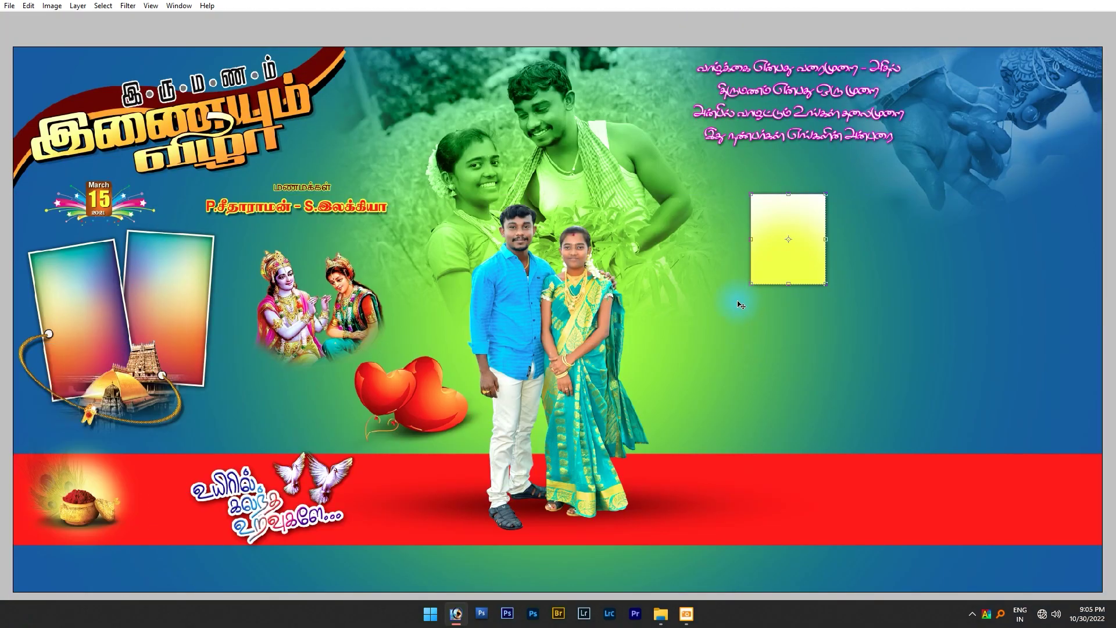
{"action": "scroll", "coordinate": [780, 351], "scroll_direction": "up", "scroll_amount": 2}
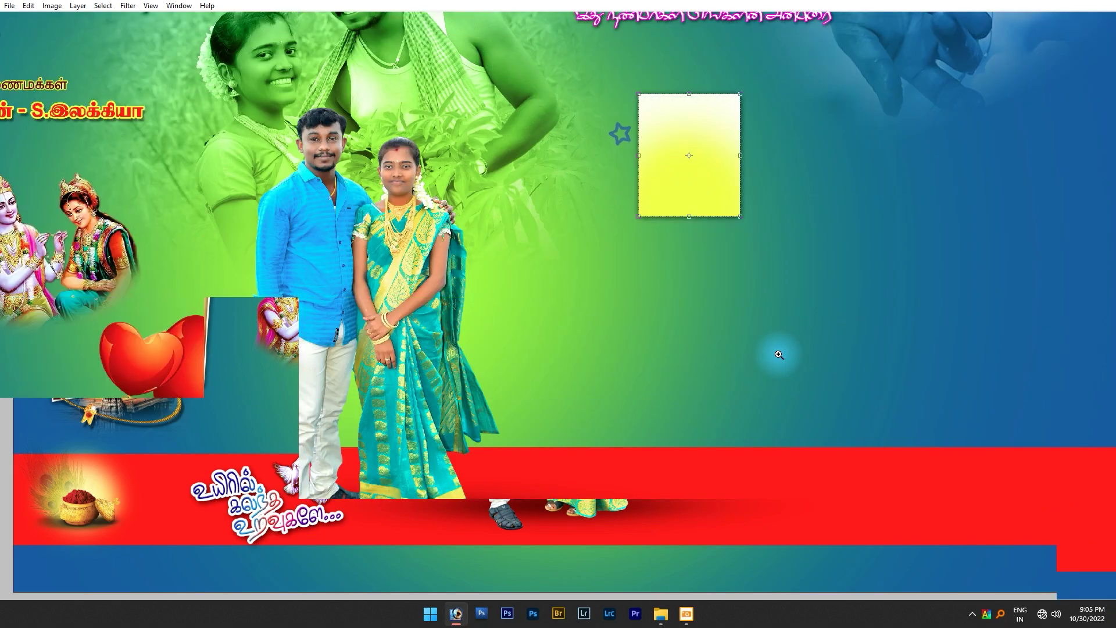
{"action": "left_click_drag", "start_coordinate": [700, 294], "coordinate": [670, 295]}
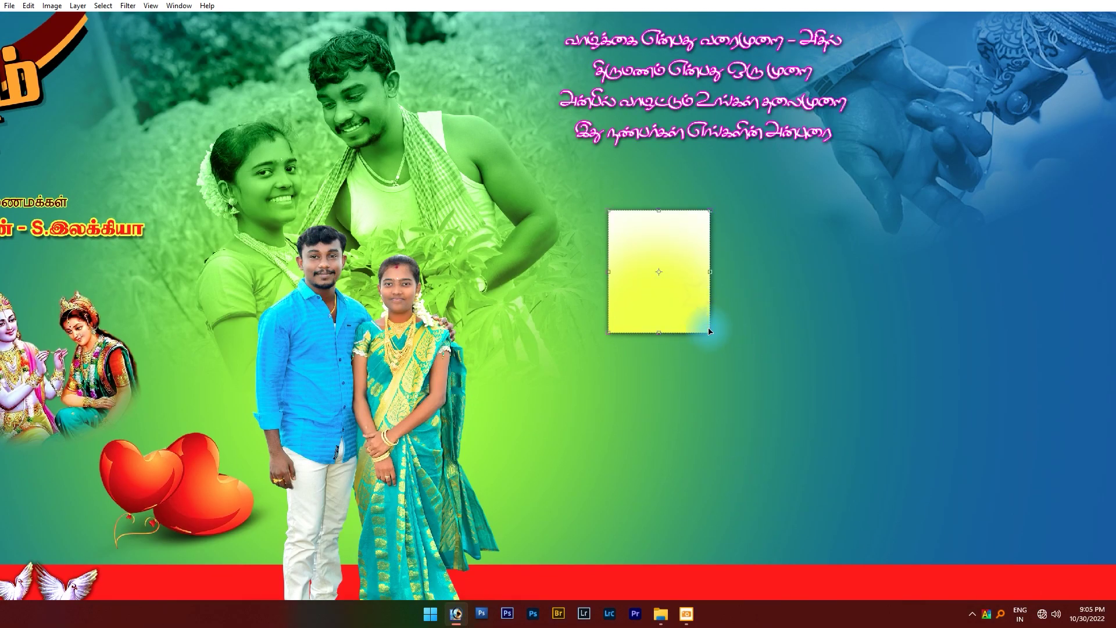
{"action": "left_click_drag", "start_coordinate": [711, 338], "coordinate": [693, 319]}
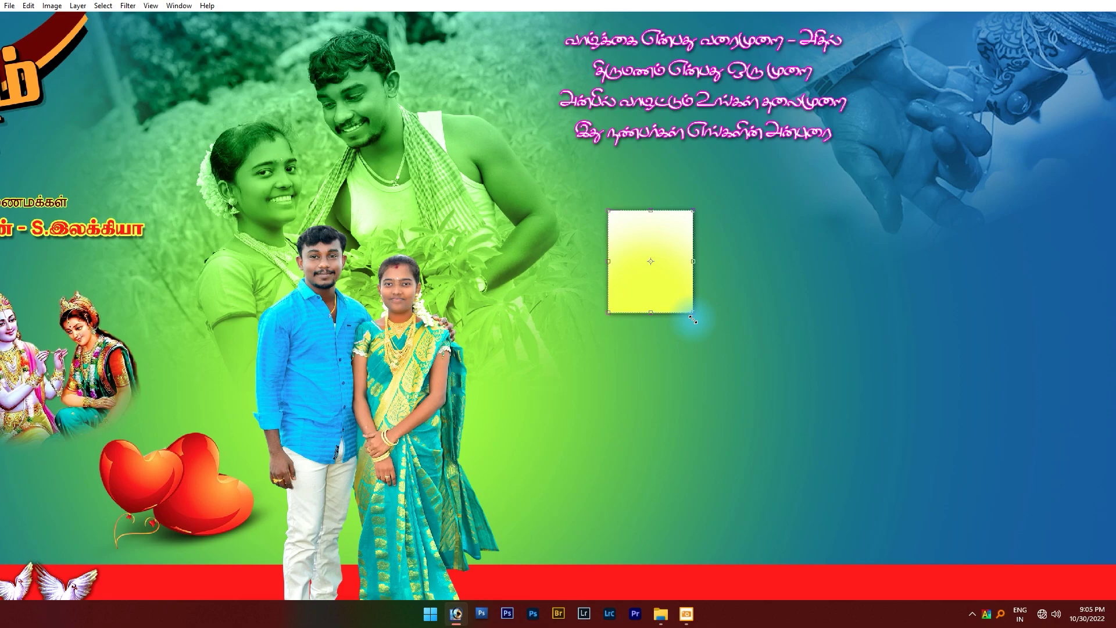
{"action": "key", "text": "Return"}
- Copy the box into a row of five, align their top edges, and tighten the spacing
{"action": "left_click_drag", "start_coordinate": [643, 291], "coordinate": [928, 318]}
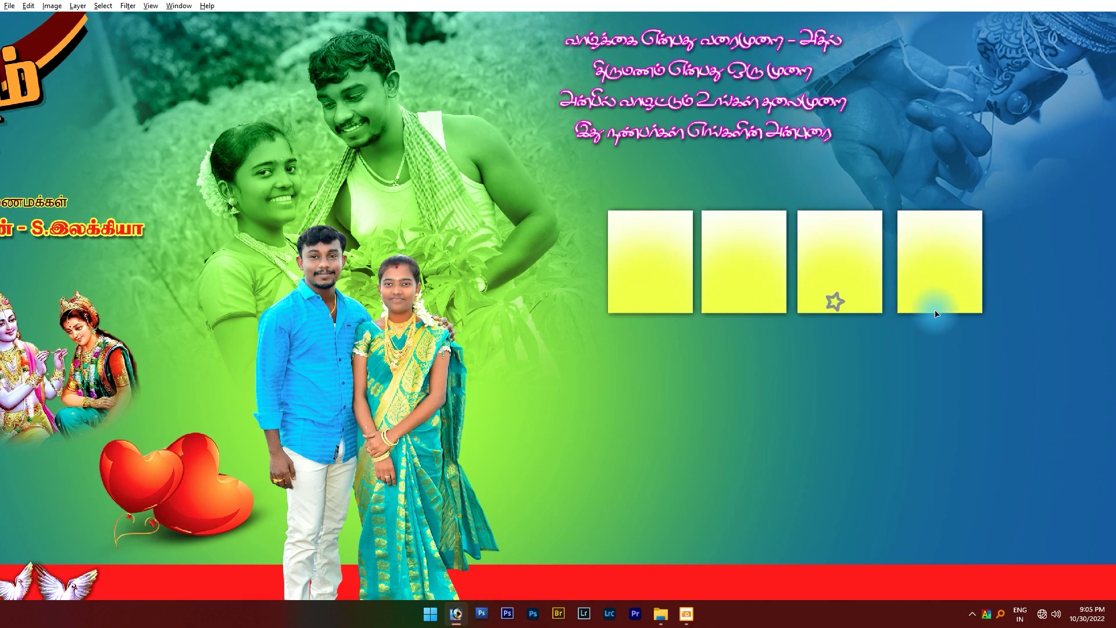
{"action": "left_click_drag", "start_coordinate": [921, 294], "coordinate": [1018, 296]}
{"action": "left_click", "coordinate": [917, 280], "text": "shift"}
{"action": "left_click", "coordinate": [859, 269], "text": "shift"}
{"action": "left_click", "coordinate": [772, 266], "text": "shift"}
{"action": "left_click", "coordinate": [646, 262], "text": "shift"}
{"action": "key", "text": "Tab"}
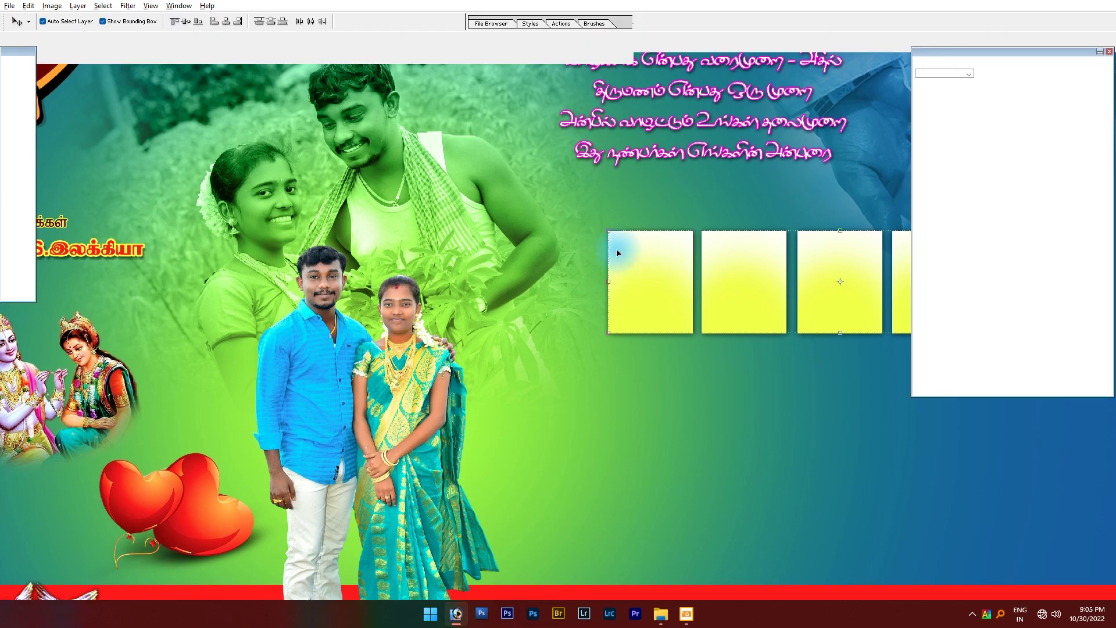
{"action": "left_click", "coordinate": [177, 23]}
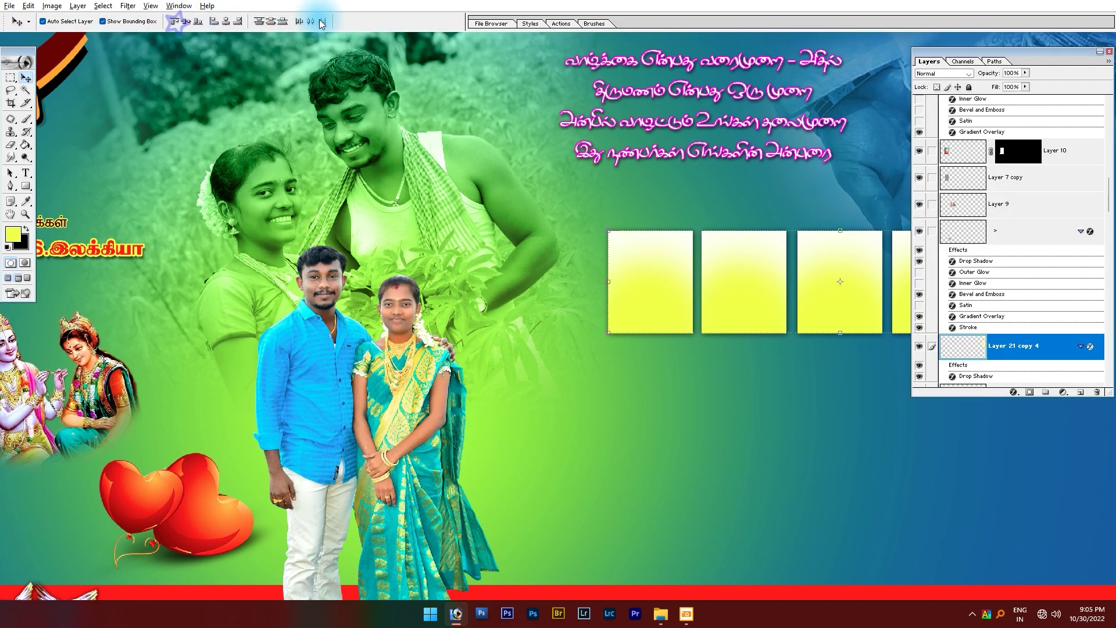
{"action": "key", "text": "Tab"}
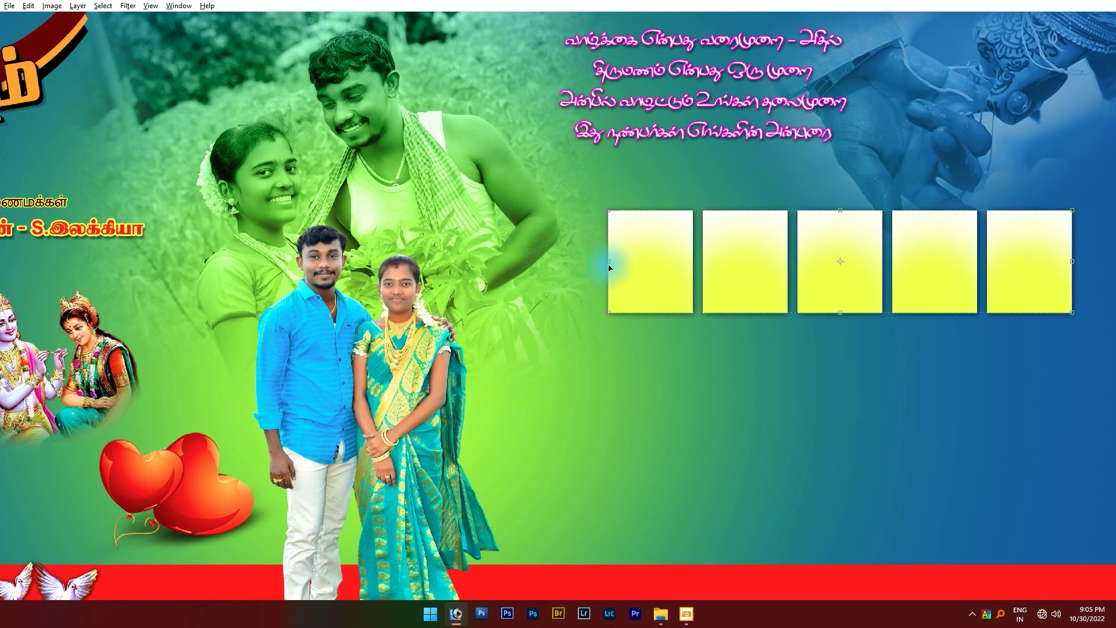
{"action": "left_click_drag", "start_coordinate": [605, 261], "coordinate": [611, 262]}
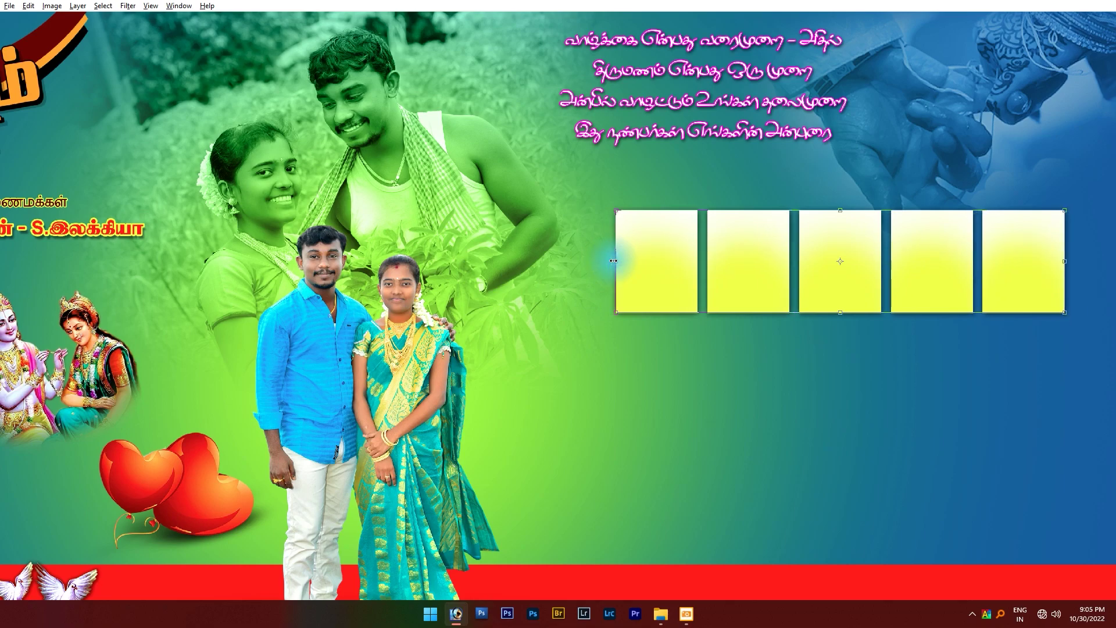
{"action": "double_click", "coordinate": [934, 281]}
{"action": "key", "text": "ctrl+t"}
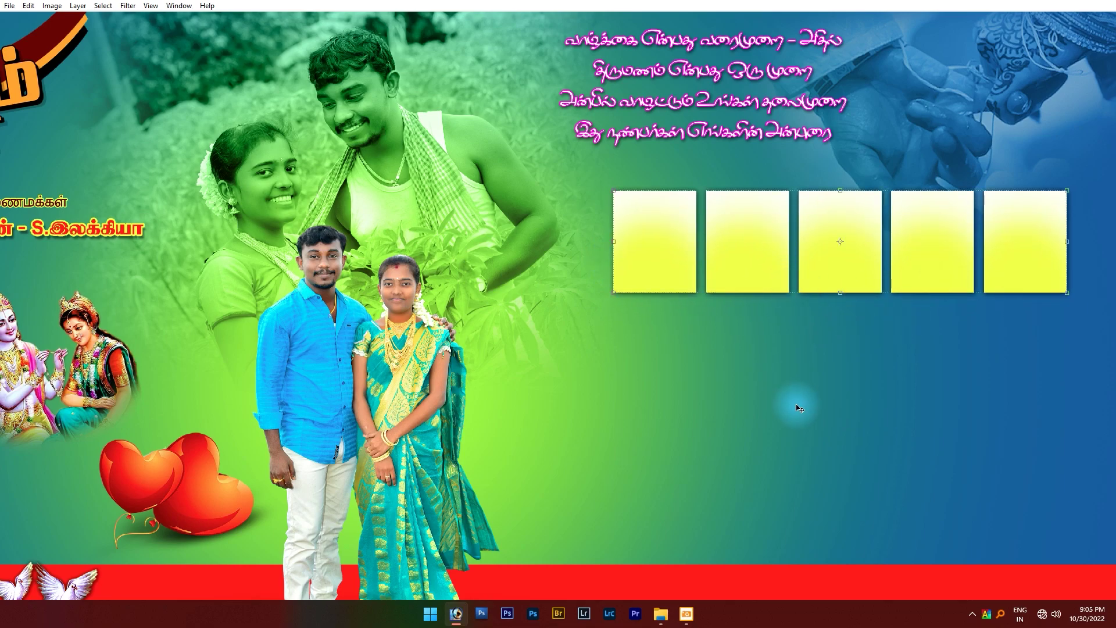
- Duplicate the document and drag the row of boxes into the original design
{"action": "key", "text": "f"}
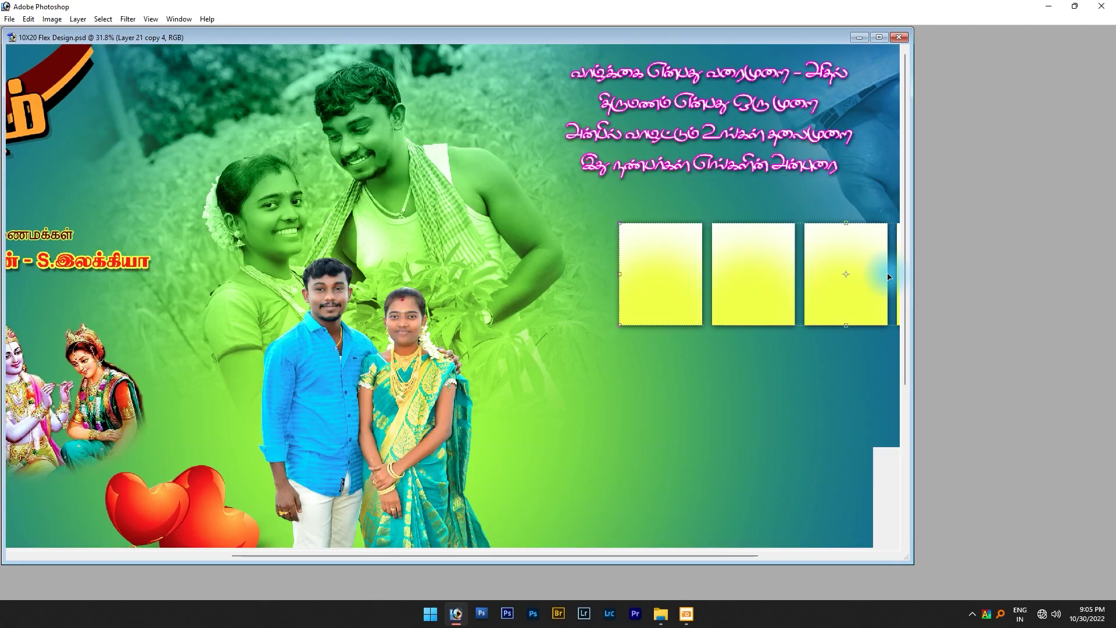
{"action": "key", "text": "Tab"}
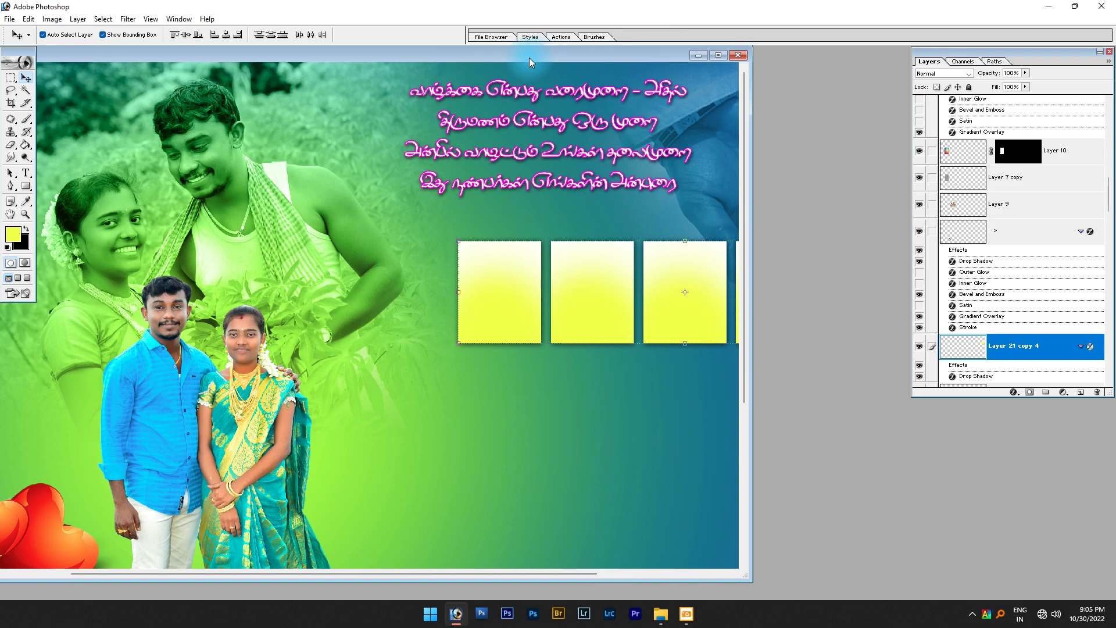
{"action": "right_click", "coordinate": [530, 57]}
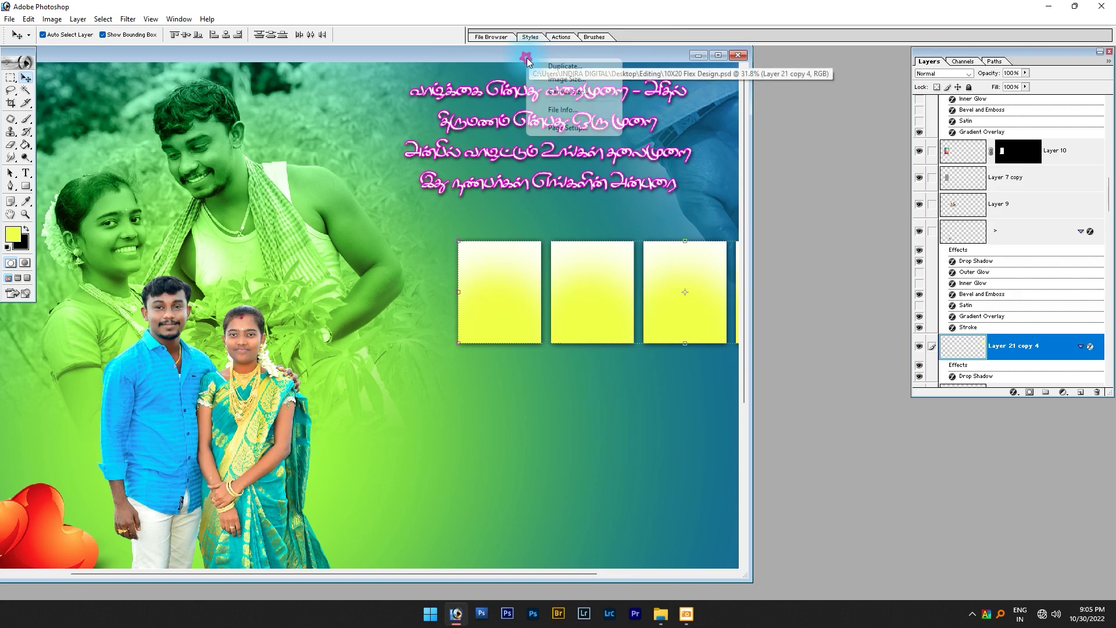
{"action": "left_click", "coordinate": [544, 67]}
{"action": "key", "text": "Return"}
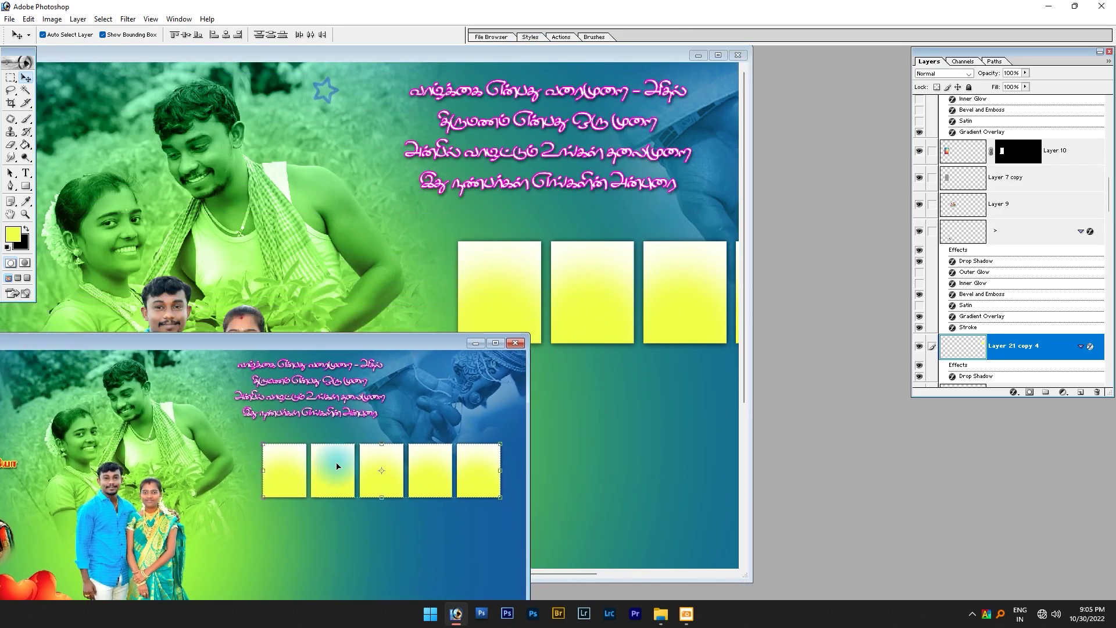
{"action": "left_click_drag", "start_coordinate": [334, 459], "coordinate": [588, 424]}
- Position the second row of boxes aligned just under the first row
{"action": "key", "text": "Tab"}
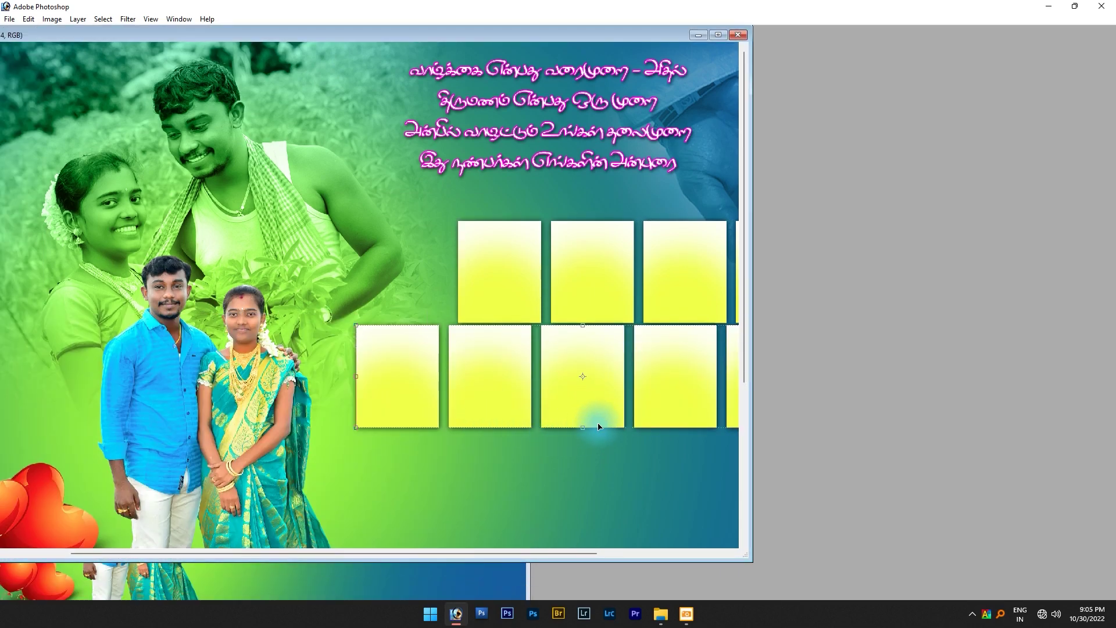
{"action": "scroll", "coordinate": [615, 407], "scroll_direction": "right", "scroll_amount": 3}
{"action": "scroll", "coordinate": [512, 404], "scroll_direction": "right", "scroll_amount": 3}
{"action": "left_click_drag", "start_coordinate": [467, 385], "coordinate": [566, 387]}
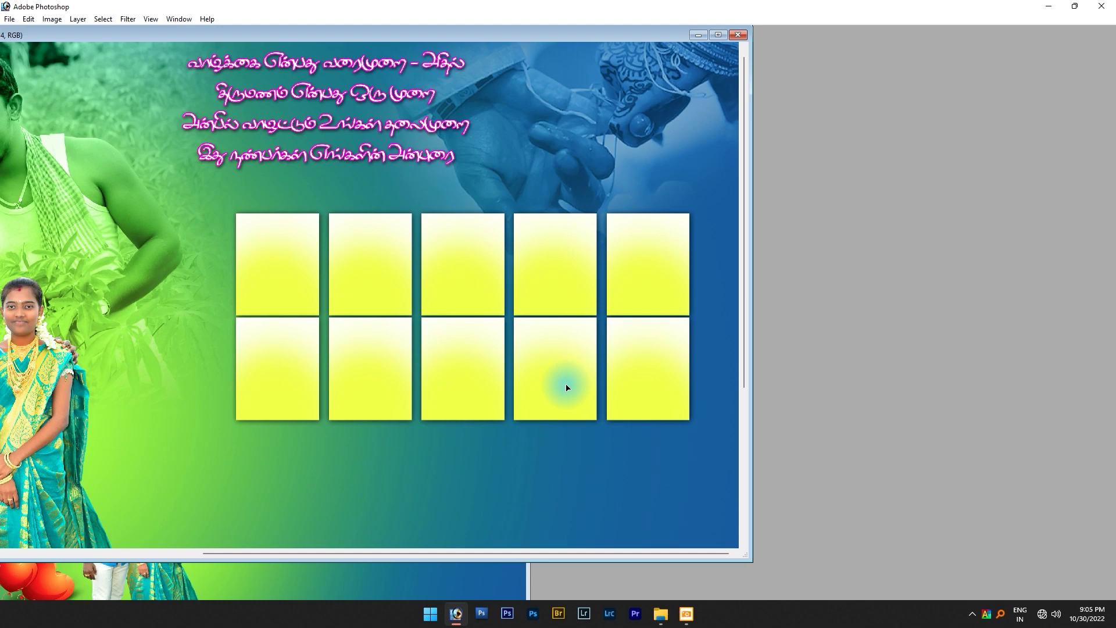
{"action": "key", "text": "Down"}
{"action": "key", "text": "Down"}
{"action": "key", "text": "Down"}
{"action": "key", "text": "Down"}
{"action": "key", "text": "Down"}
{"action": "key", "text": "Down"}
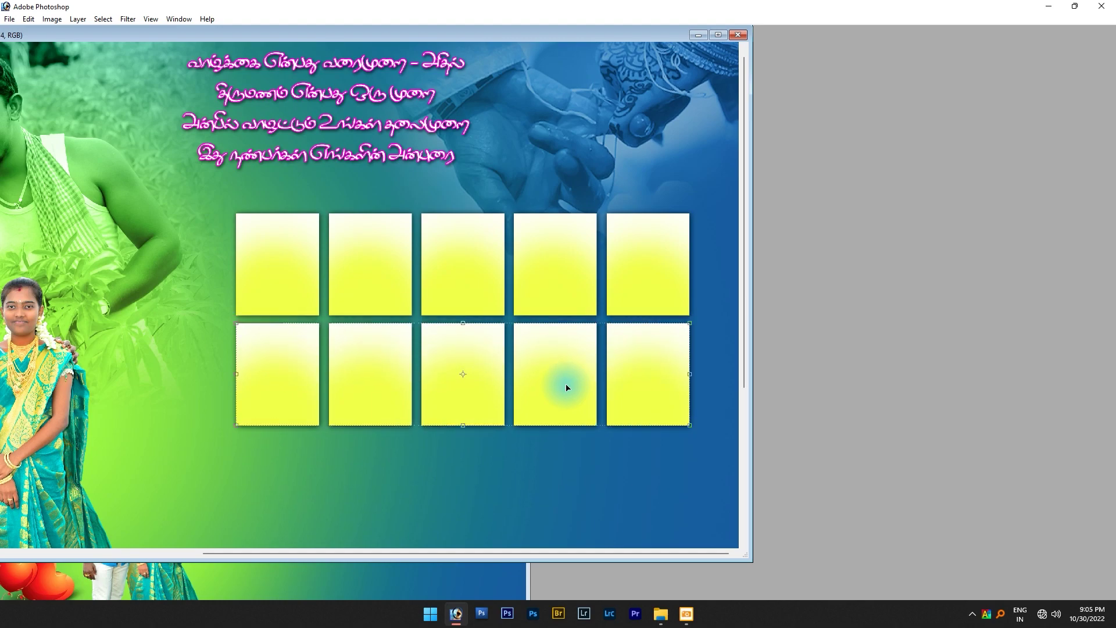
- Add and align a third row of boxes, close the duplicate, and place text on the red band
{"action": "left_click", "coordinate": [419, 579]}
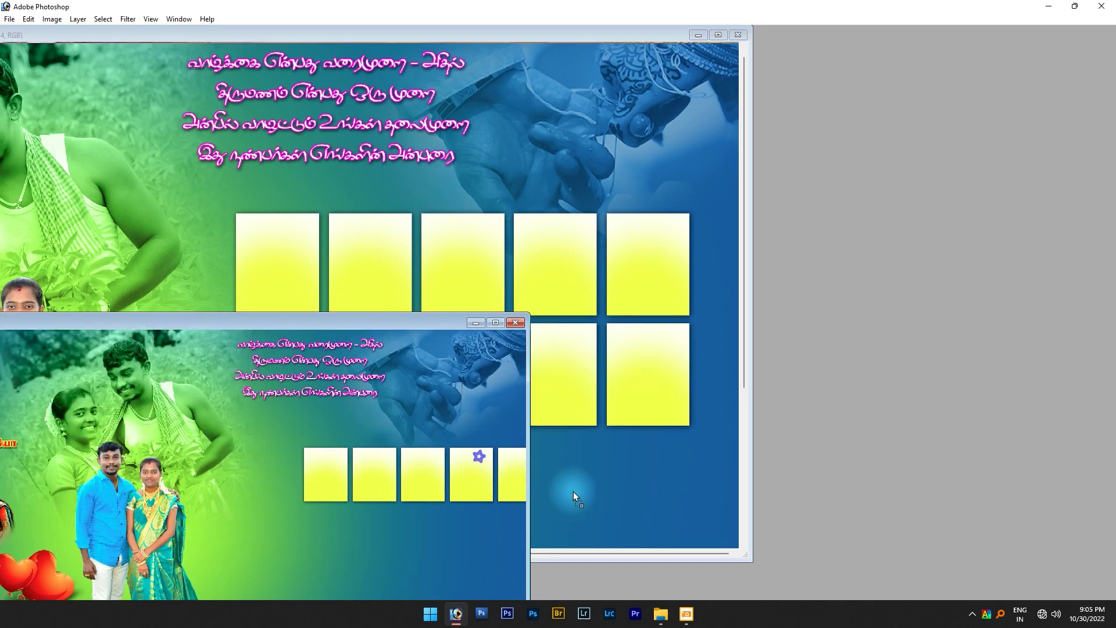
{"action": "left_click_drag", "start_coordinate": [573, 495], "coordinate": [567, 507]}
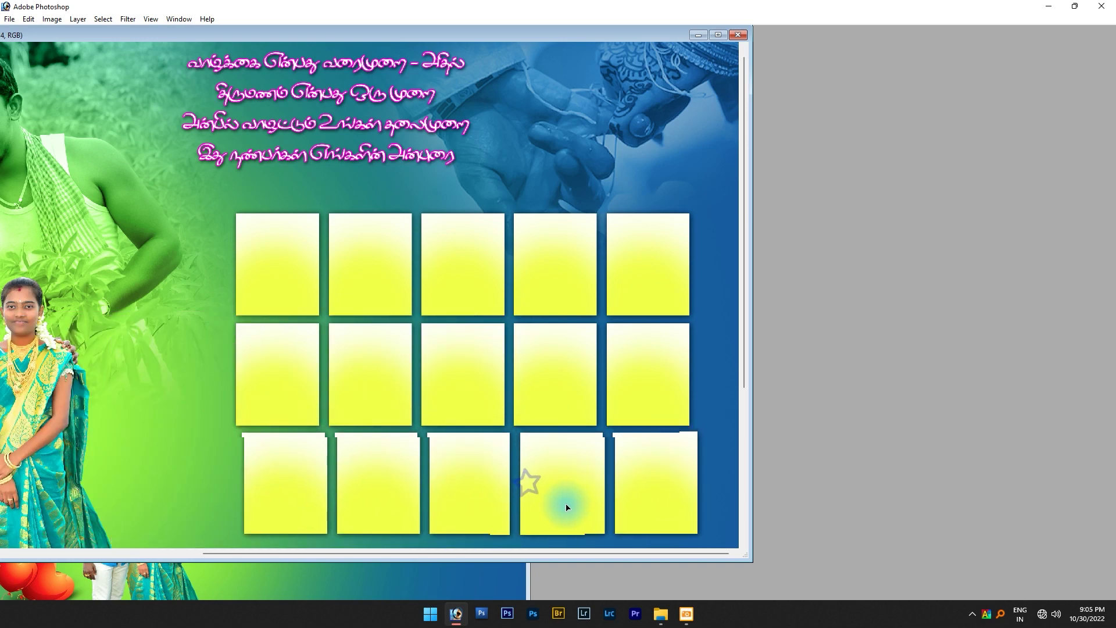
{"action": "key", "text": "shift+Left"}
{"action": "key", "text": "shift+Left"}
{"action": "key", "text": "shift+Left"}
{"action": "key", "text": "shift+Right"}
{"action": "key", "text": "shift+Right"}
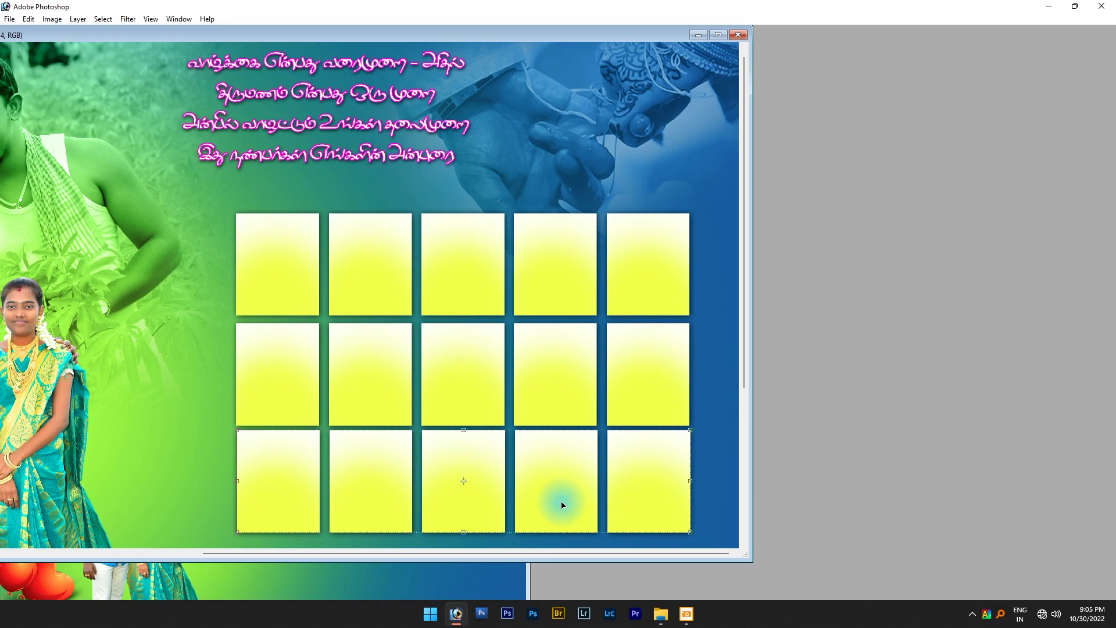
{"action": "scroll", "coordinate": [523, 423], "scroll_direction": "down", "scroll_amount": 3}
{"action": "key", "text": "Left"}
{"action": "key", "text": "Left"}
{"action": "key", "text": "Down"}
{"action": "key", "text": "Down"}
{"action": "key", "text": "Down"}
{"action": "key", "text": "Down"}
{"action": "key", "text": "Down"}
{"action": "key", "text": "Down"}
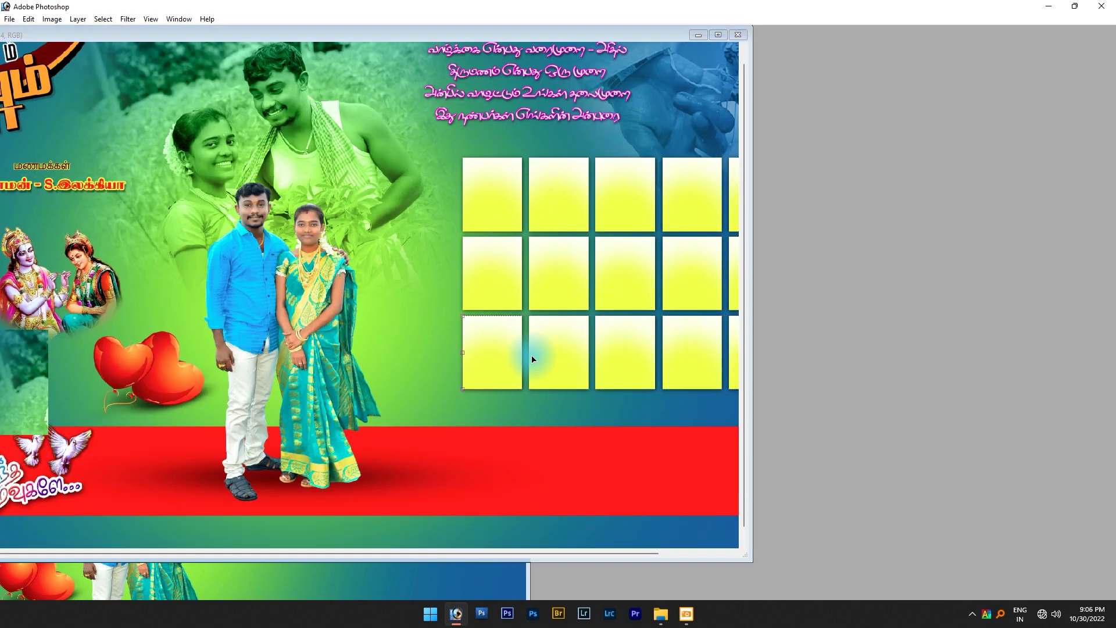
{"action": "key", "text": "Return"}
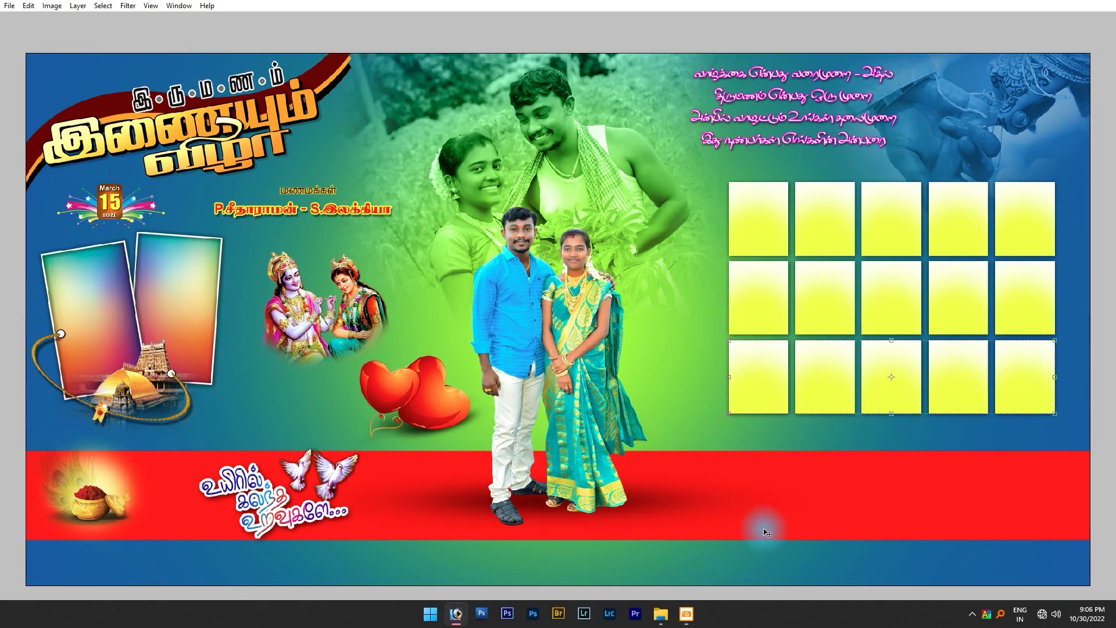
{"action": "left_click", "coordinate": [780, 495]}
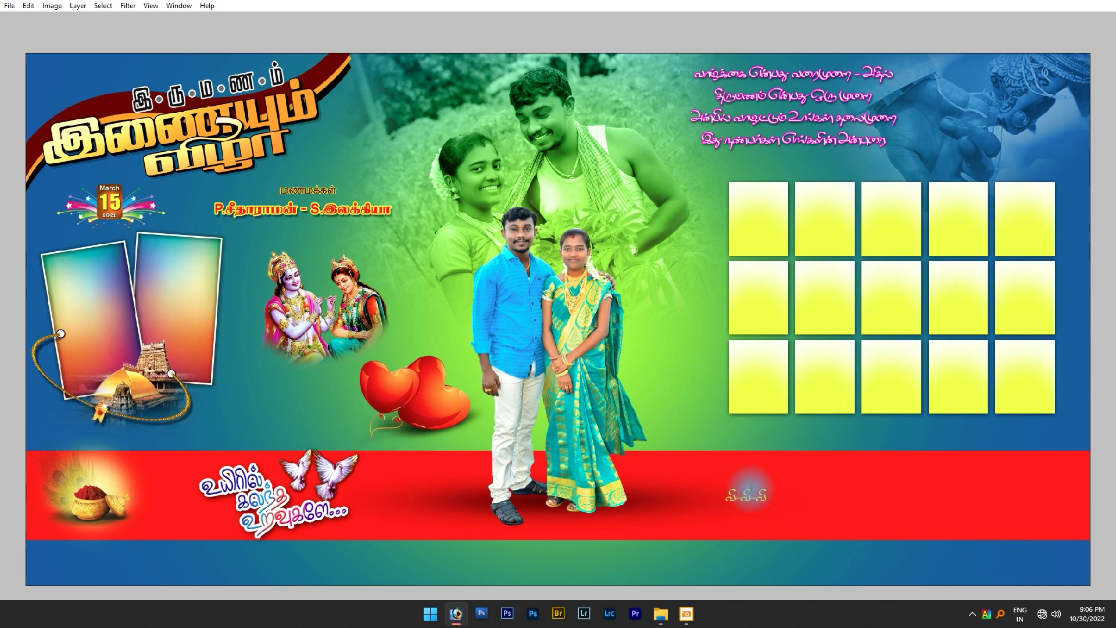
- Select the red-band text, set font SR-Tamil001, and retype it as நாட்டாமை வகையறா
{"action": "key", "text": "Tab"}
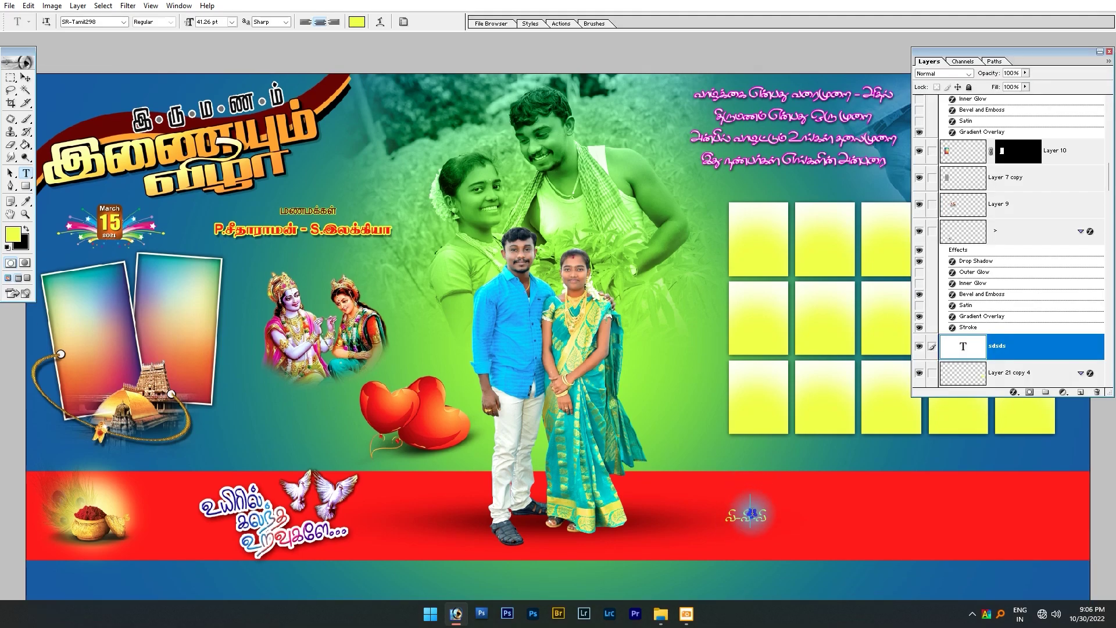
{"action": "triple_click", "coordinate": [750, 514]}
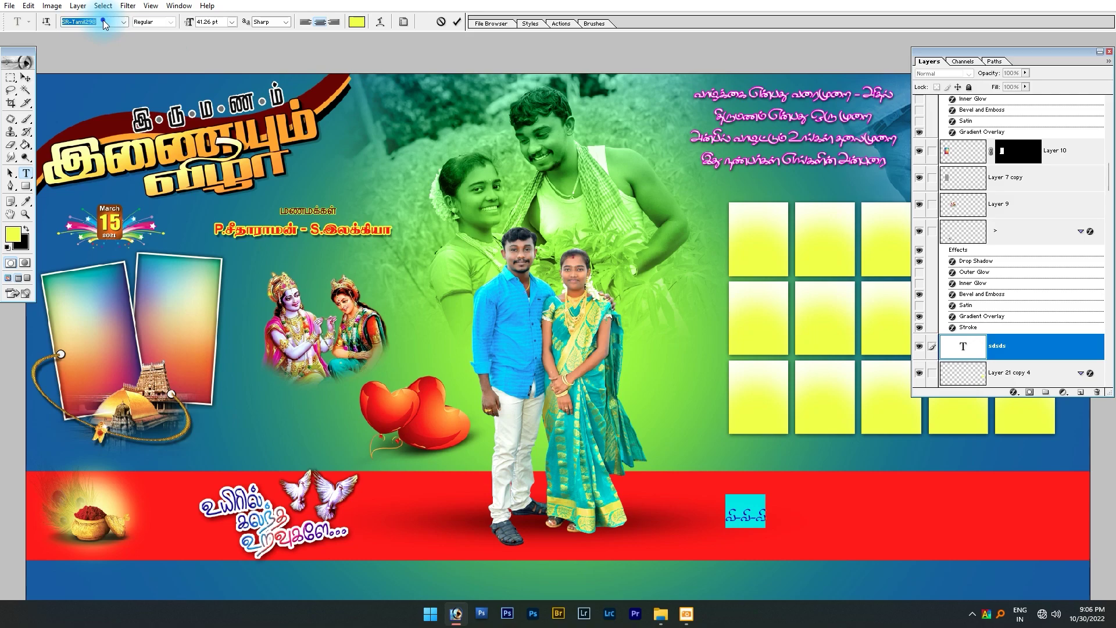
{"action": "key", "text": "Up"}
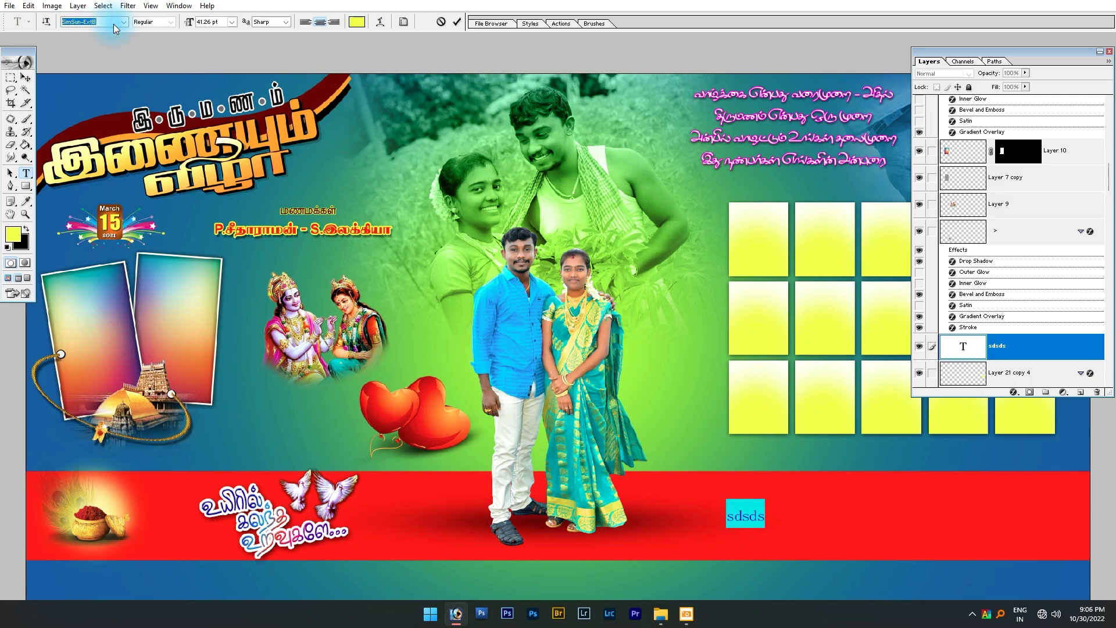
{"action": "key", "text": "Up"}
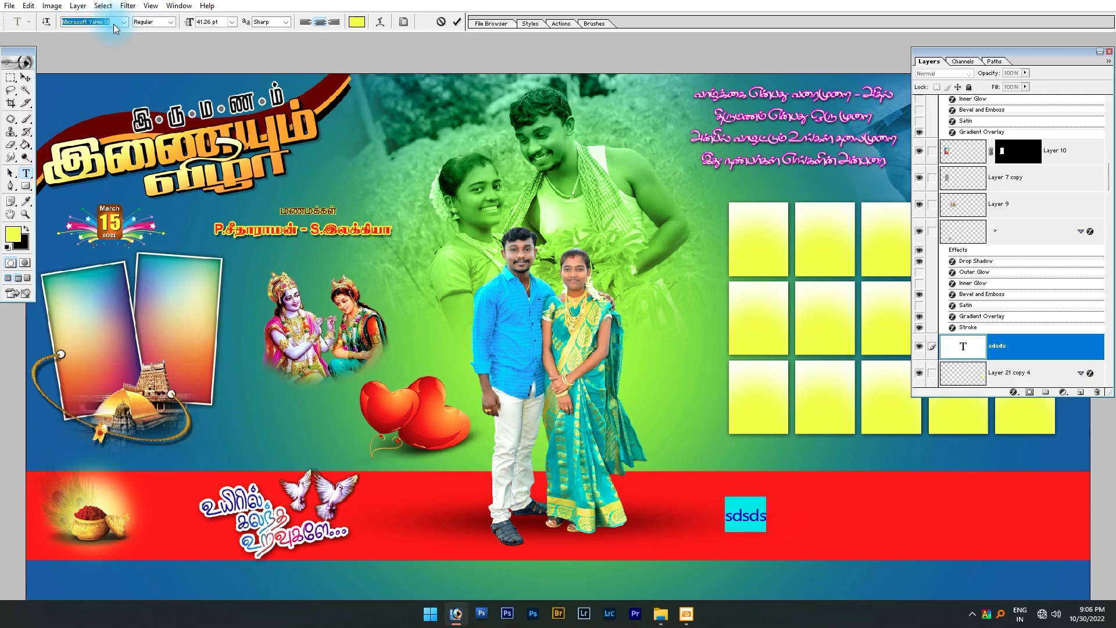
{"action": "key", "text": "Up"}
{"action": "key", "text": "Up"}
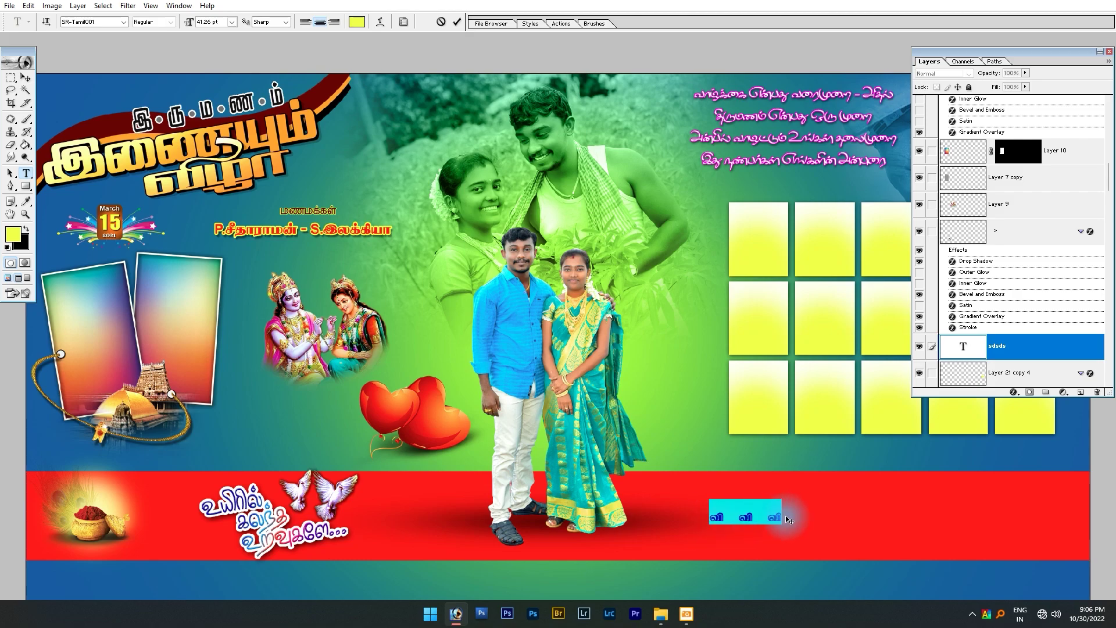
{"action": "type", "text": "e"}
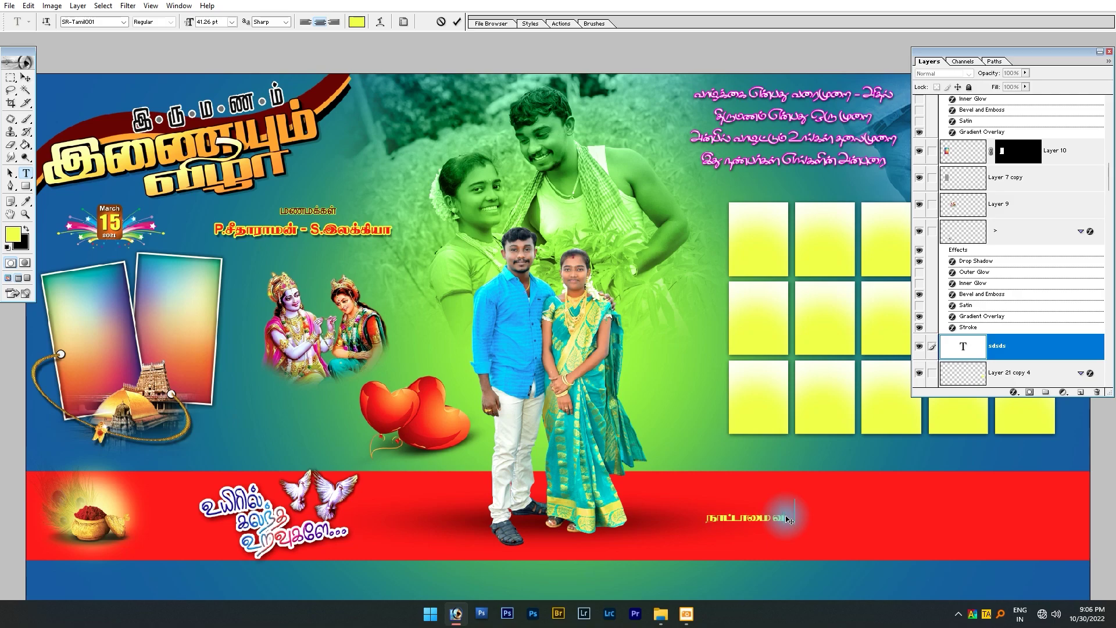
{"action": "type", "text": "uh"}
- Enlarge the family name to 117 pt and move it to the band's right side
{"action": "key", "text": "ctrl+a"}
{"action": "key", "text": "ctrl+shift+period"}
{"action": "key", "text": "ctrl+shift+period"}
{"action": "key", "text": "ctrl+shift+period"}
{"action": "key", "text": "ctrl+shift+period"}
{"action": "key", "text": "ctrl+shift+period"}
{"action": "key", "text": "ctrl+shift+period"}
{"action": "key", "text": "ctrl+shift+period"}
{"action": "key", "text": "ctrl+shift+period"}
{"action": "key", "text": "ctrl+shift+period"}
{"action": "key", "text": "ctrl+shift+period"}
{"action": "key", "text": "ctrl+shift+period"}
{"action": "key", "text": "ctrl+shift+period"}
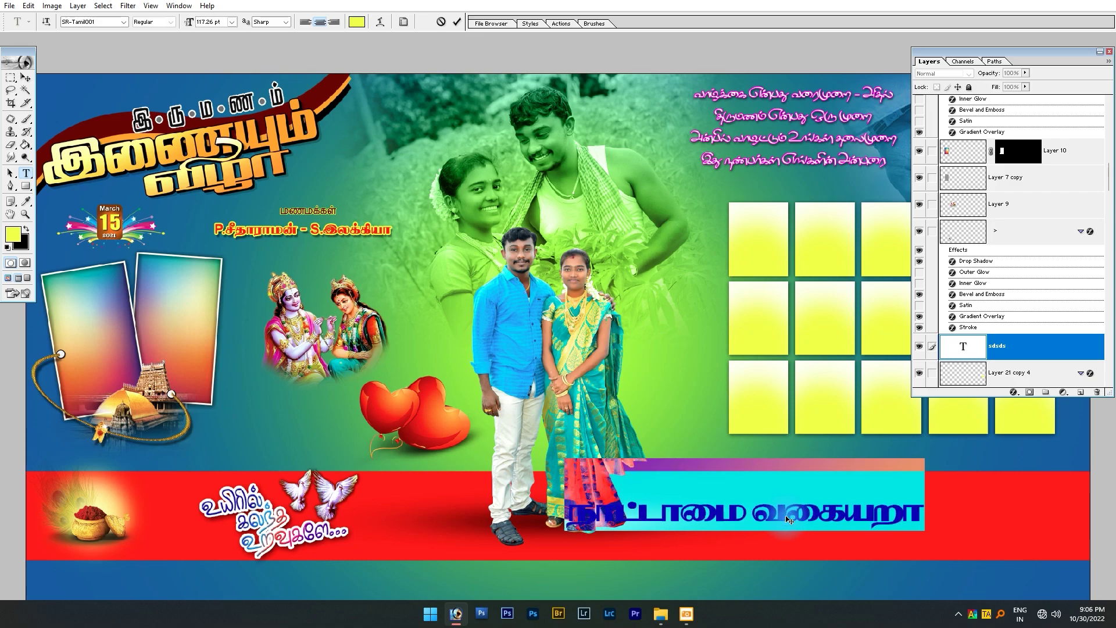
{"action": "key", "text": "ctrl+Return"}
{"action": "left_click", "coordinate": [26, 77]}
{"action": "left_click_drag", "start_coordinate": [873, 514], "coordinate": [995, 508]}
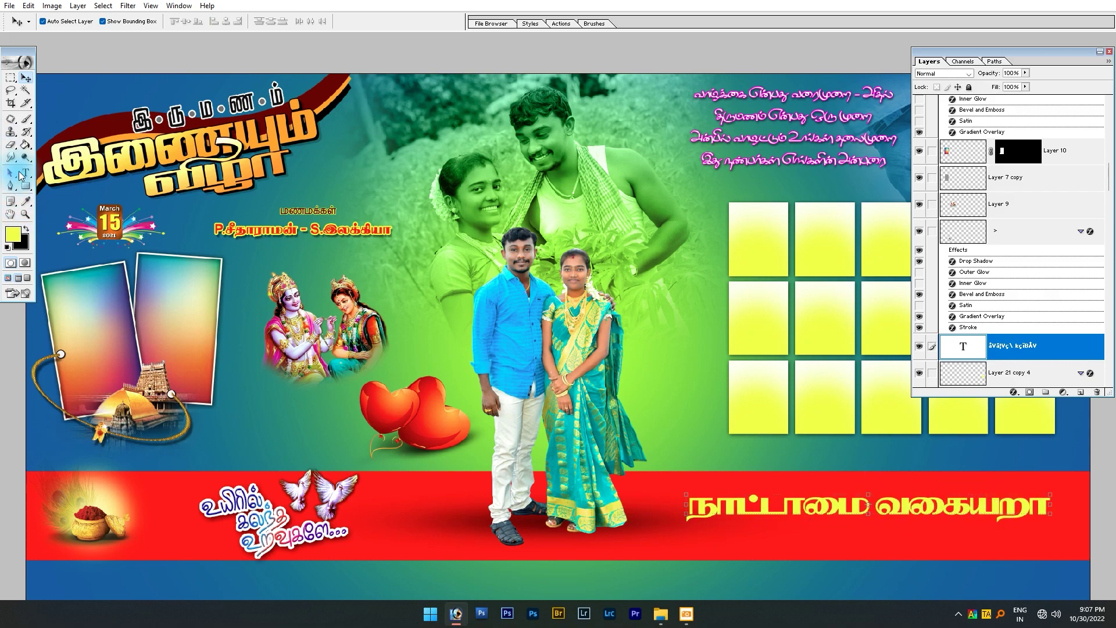
- Set the family name's tracking to 0 in the Character palette, leaving all caps and small caps off
{"action": "left_click", "coordinate": [25, 172]}
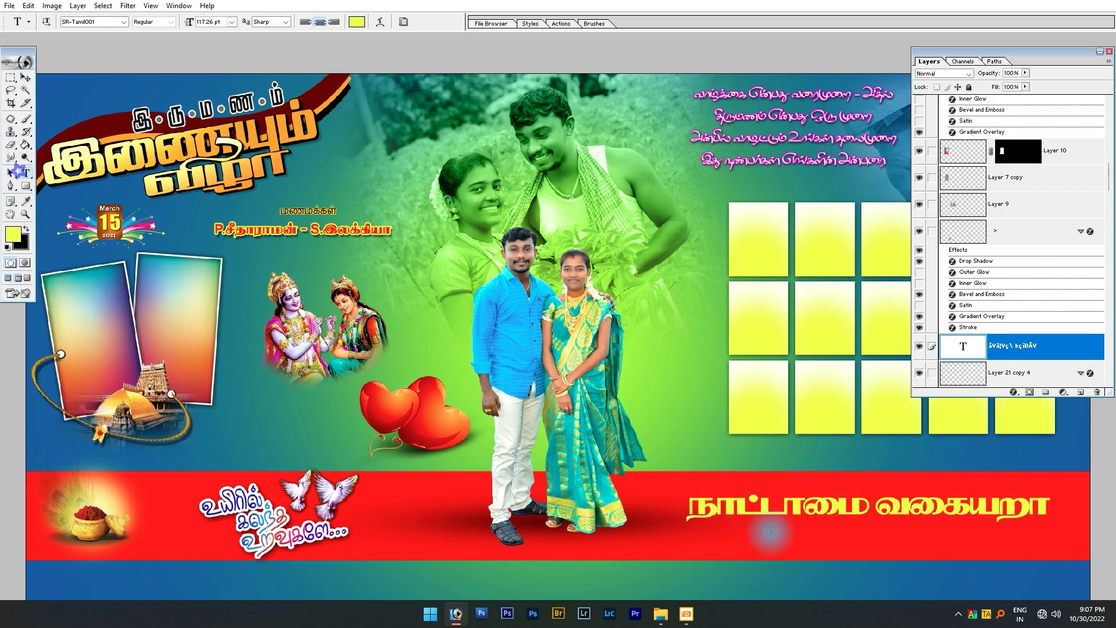
{"action": "triple_click", "coordinate": [952, 507]}
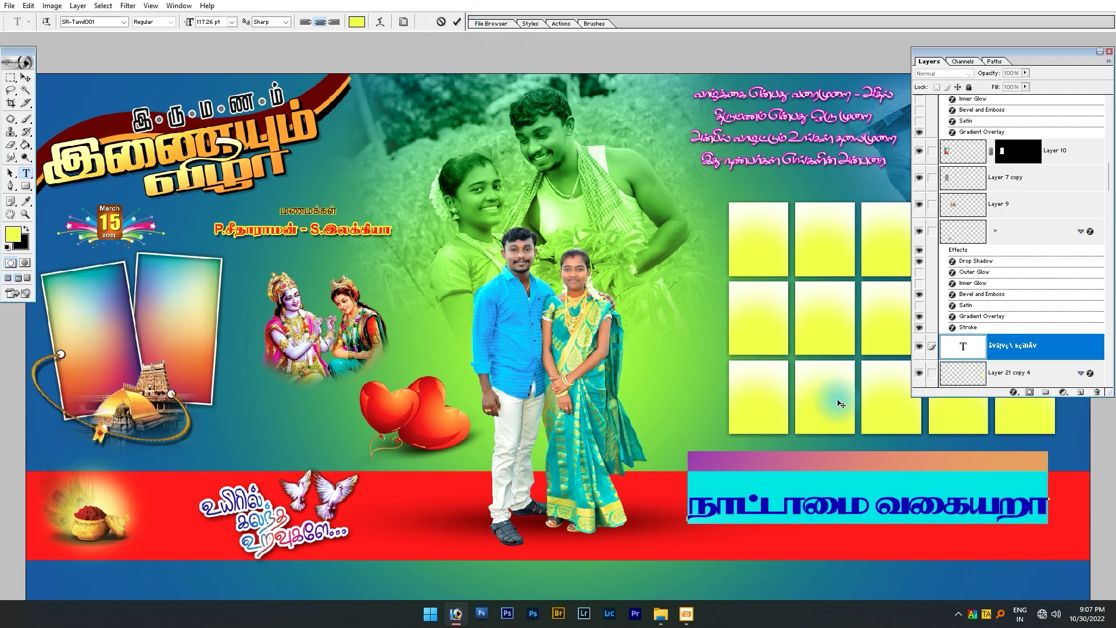
{"action": "left_click", "coordinate": [404, 22]}
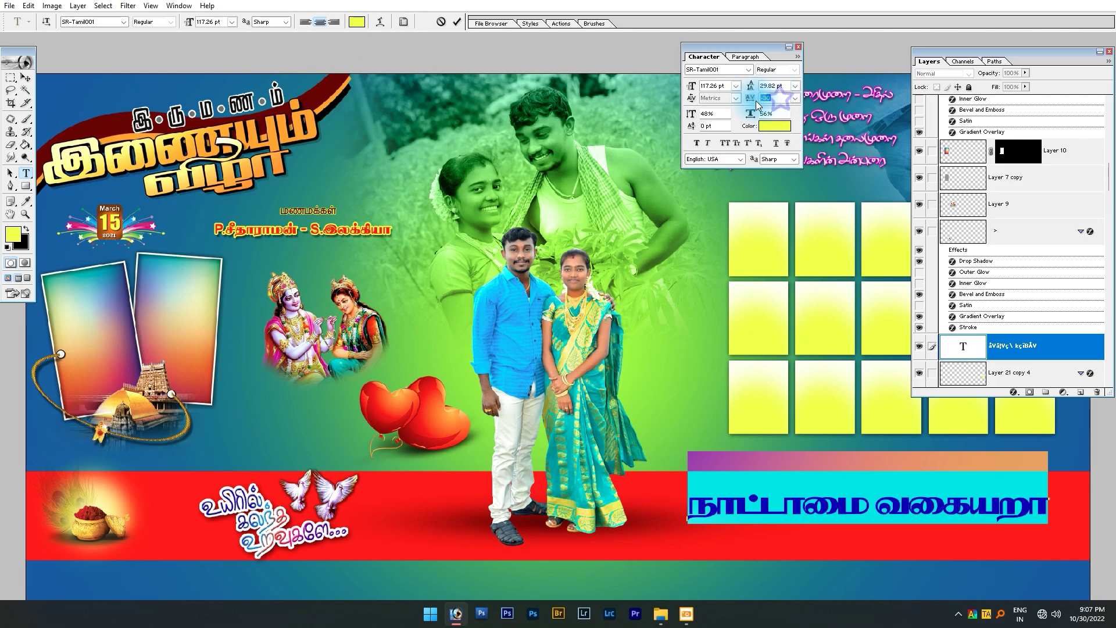
{"action": "type", "text": "0"}
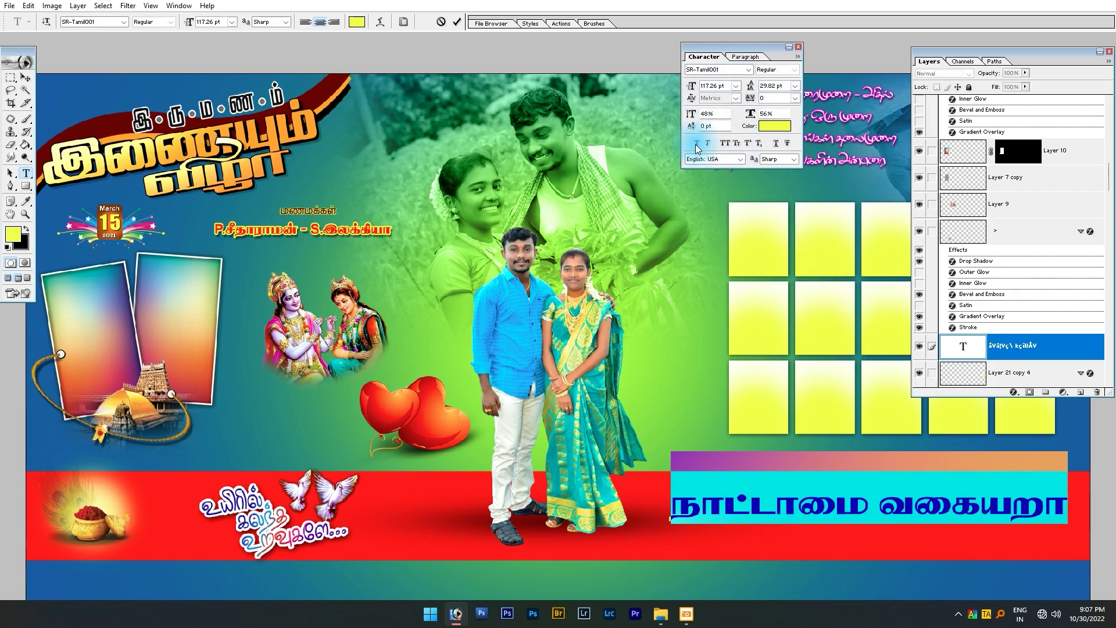
{"action": "left_click", "coordinate": [724, 143]}
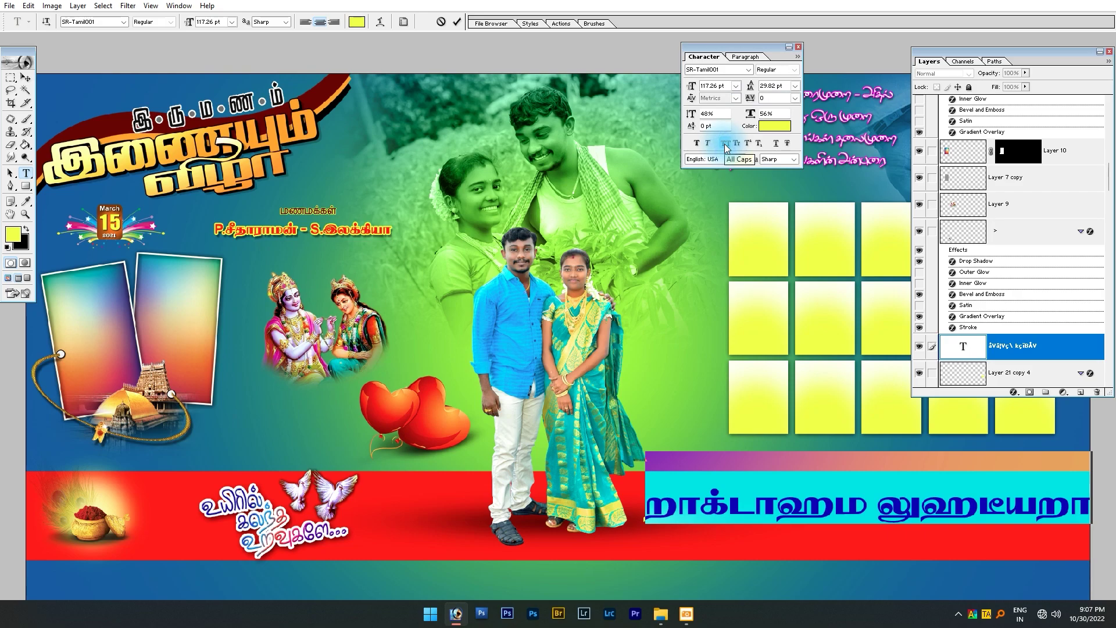
{"action": "left_click", "coordinate": [724, 144]}
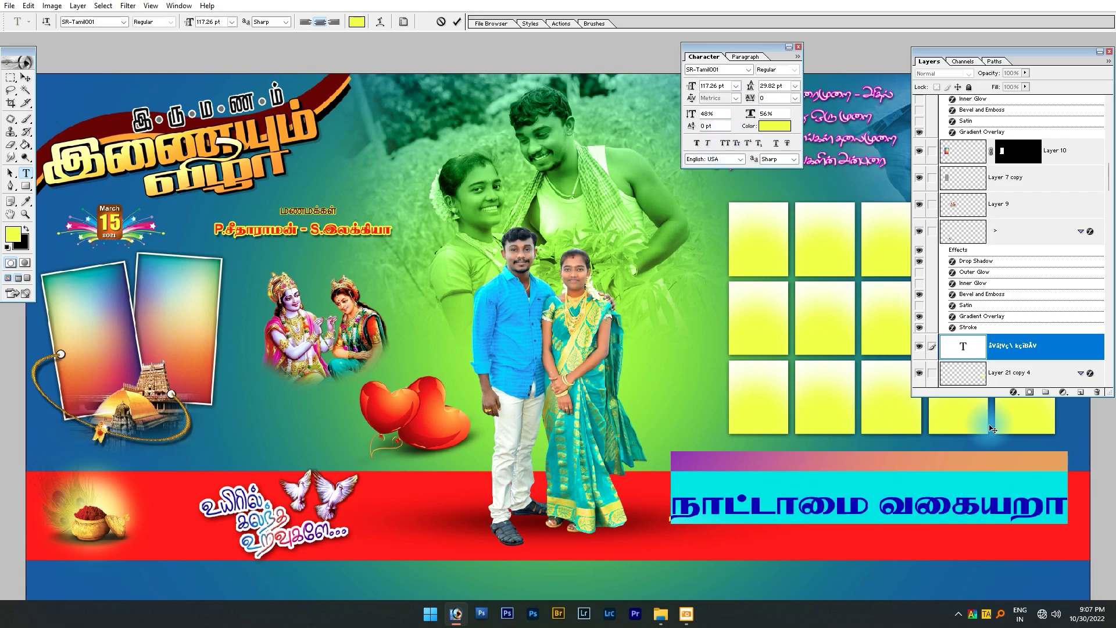
{"action": "left_click", "coordinate": [724, 143]}
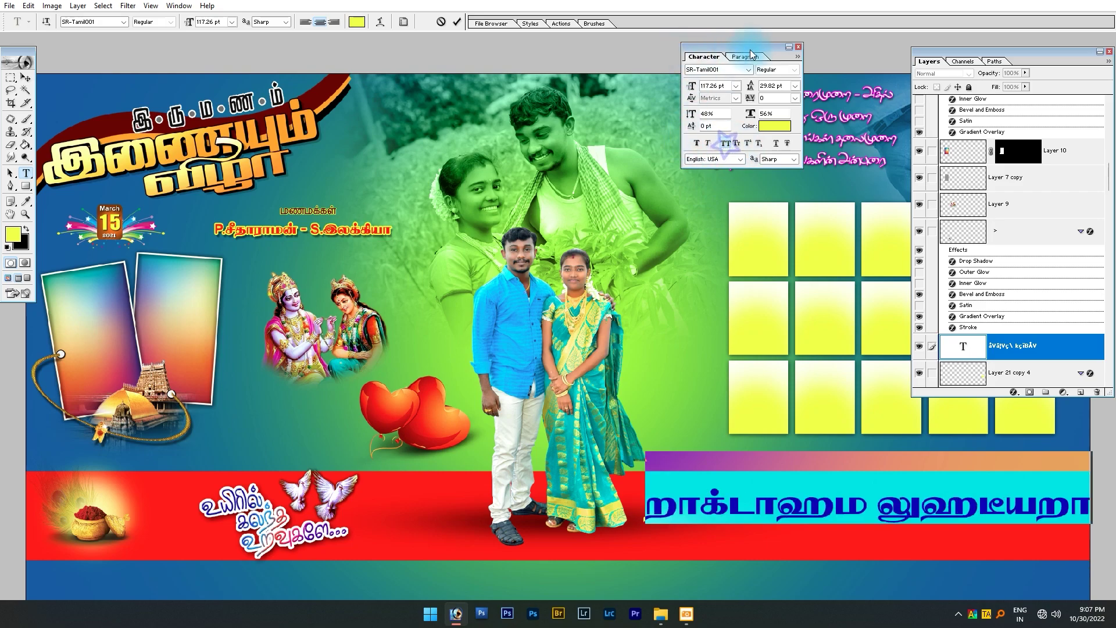
{"action": "left_click", "coordinate": [725, 143]}
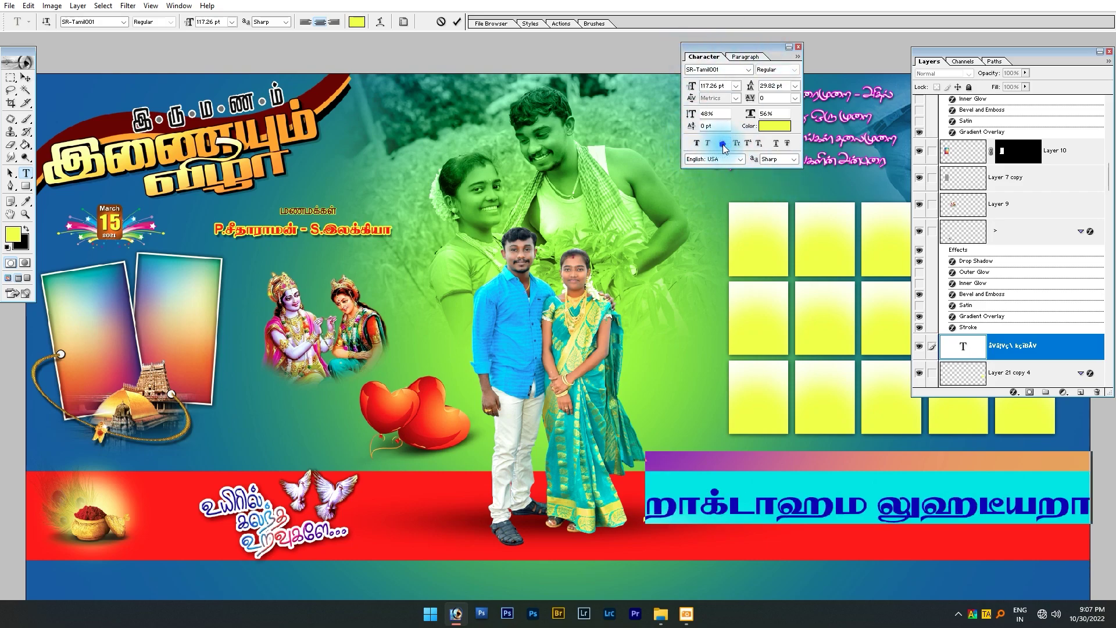
{"action": "left_click", "coordinate": [734, 143]}
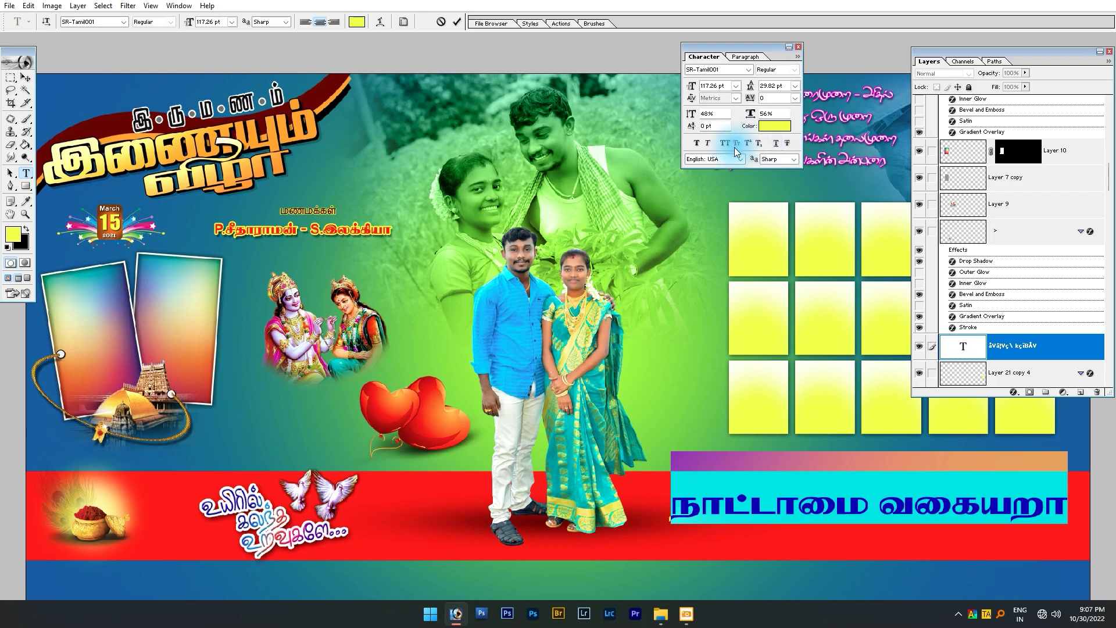
{"action": "left_click", "coordinate": [737, 144]}
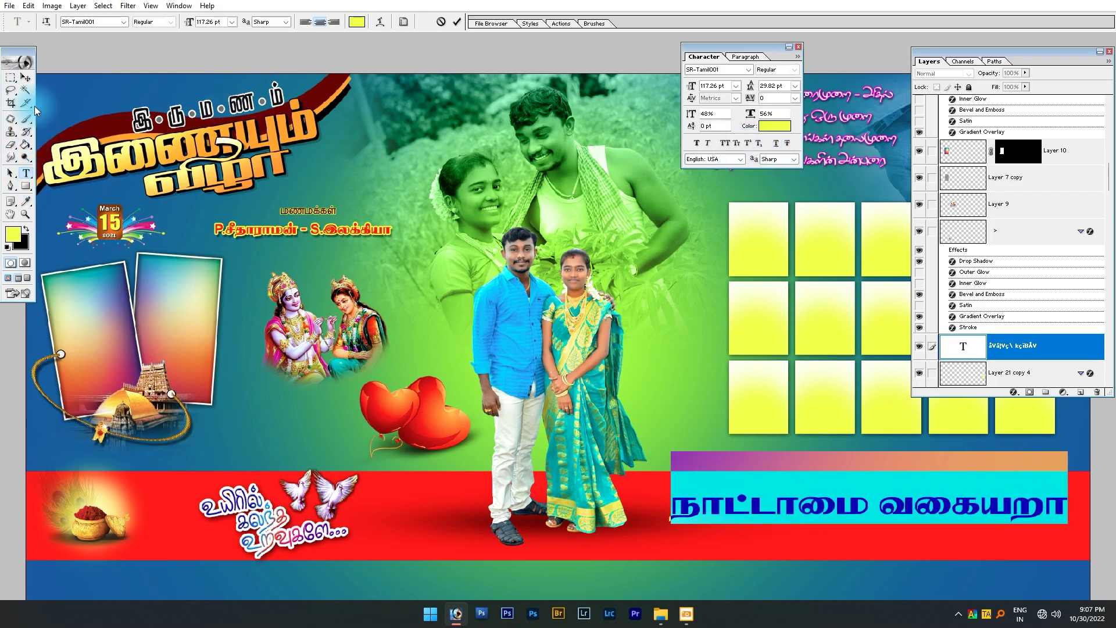
{"action": "left_click", "coordinate": [26, 77]}
{"action": "left_click", "coordinate": [798, 47]}
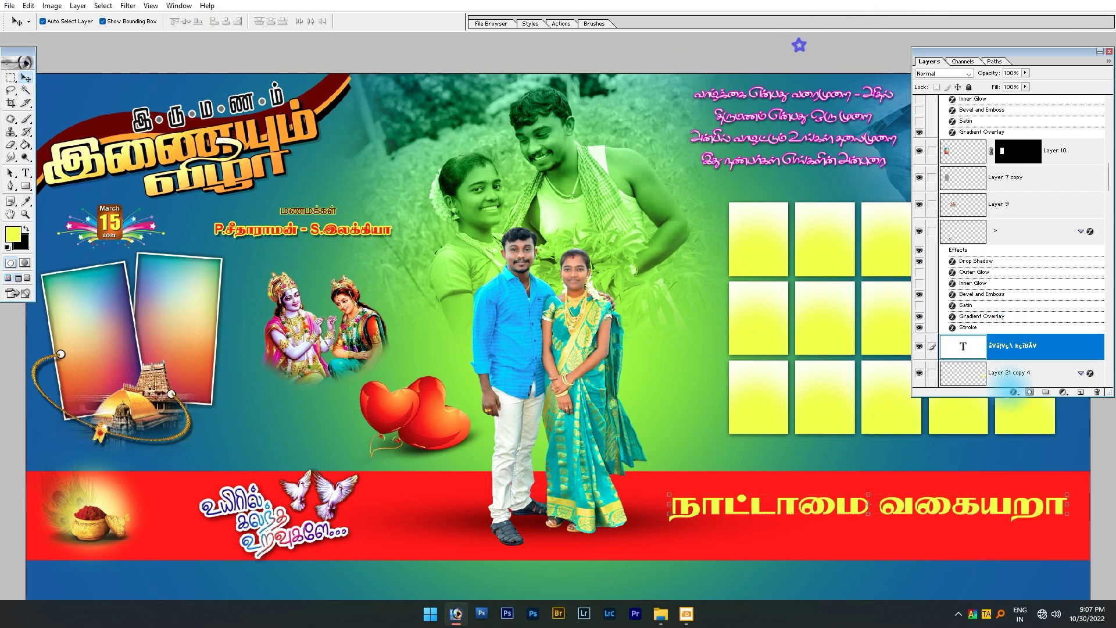
- Nudge the family-name text right and apply a golden yellow preset style to it
{"action": "left_click_drag", "start_coordinate": [925, 508], "coordinate": [937, 510]}
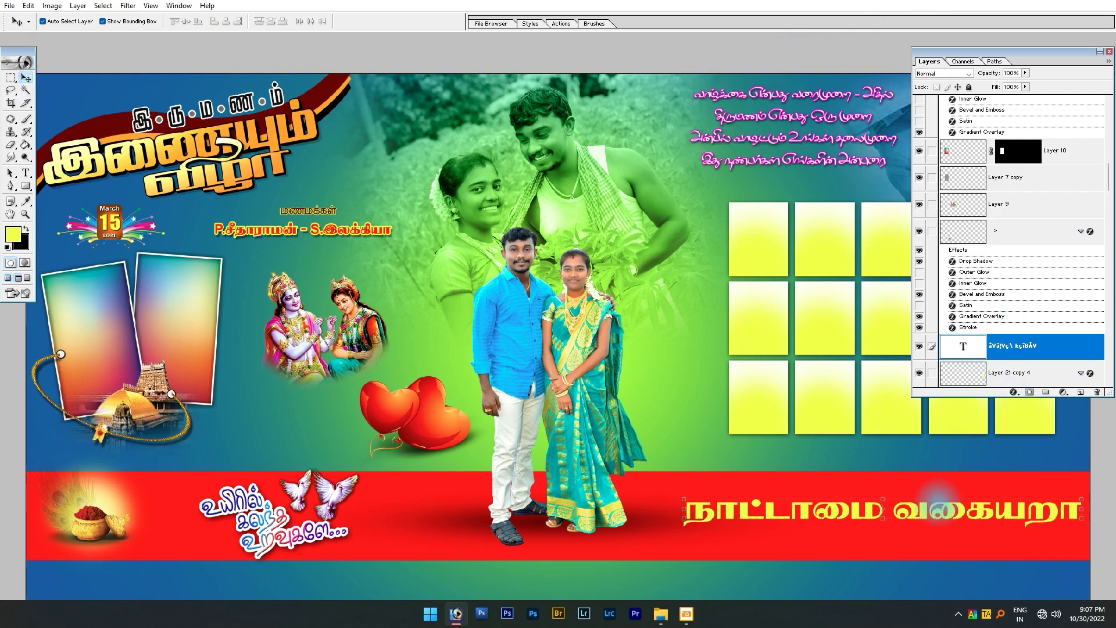
{"action": "left_click", "coordinate": [534, 26]}
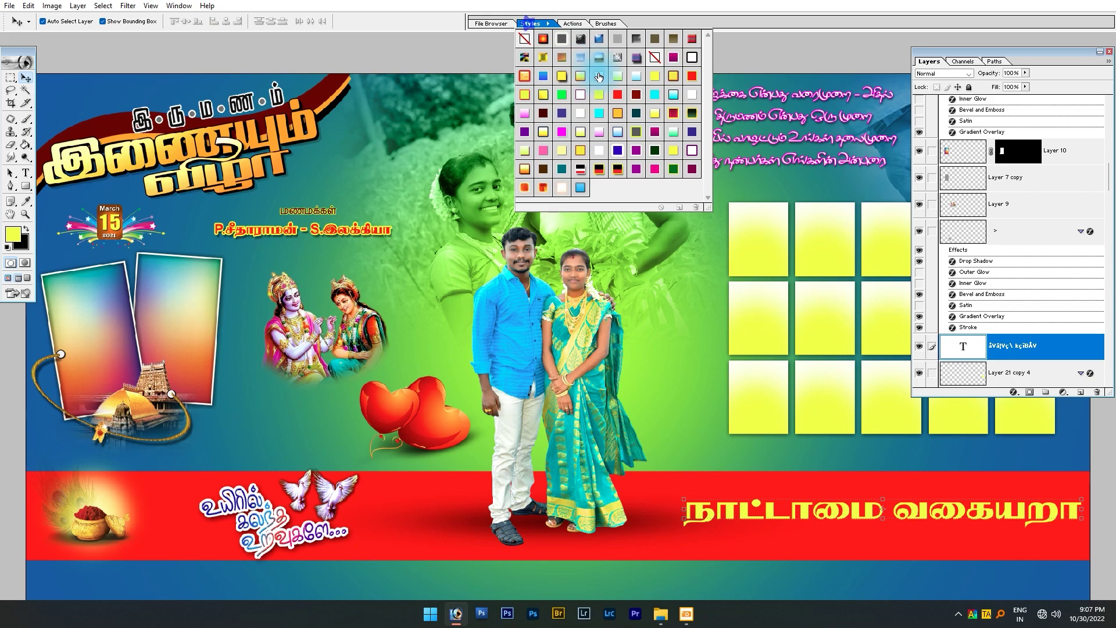
{"action": "left_click", "coordinate": [561, 75]}
{"action": "key", "text": "ctrl+t"}
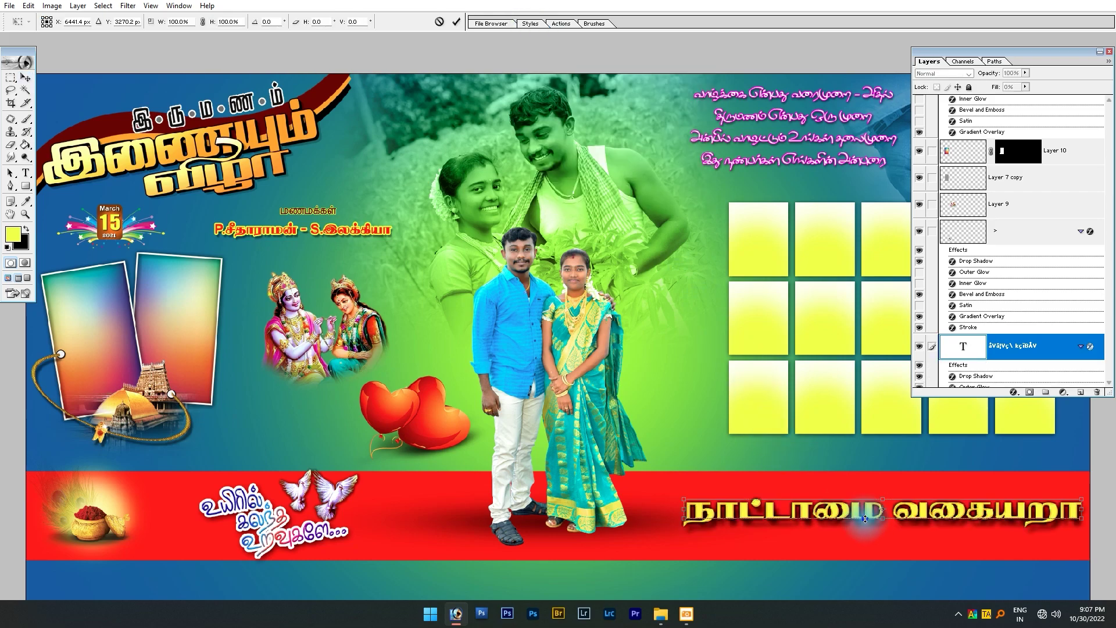
{"action": "key", "text": "Return"}
- With panels hidden and the view zoomed out, shift the red band slightly down
{"action": "key", "text": "Tab"}
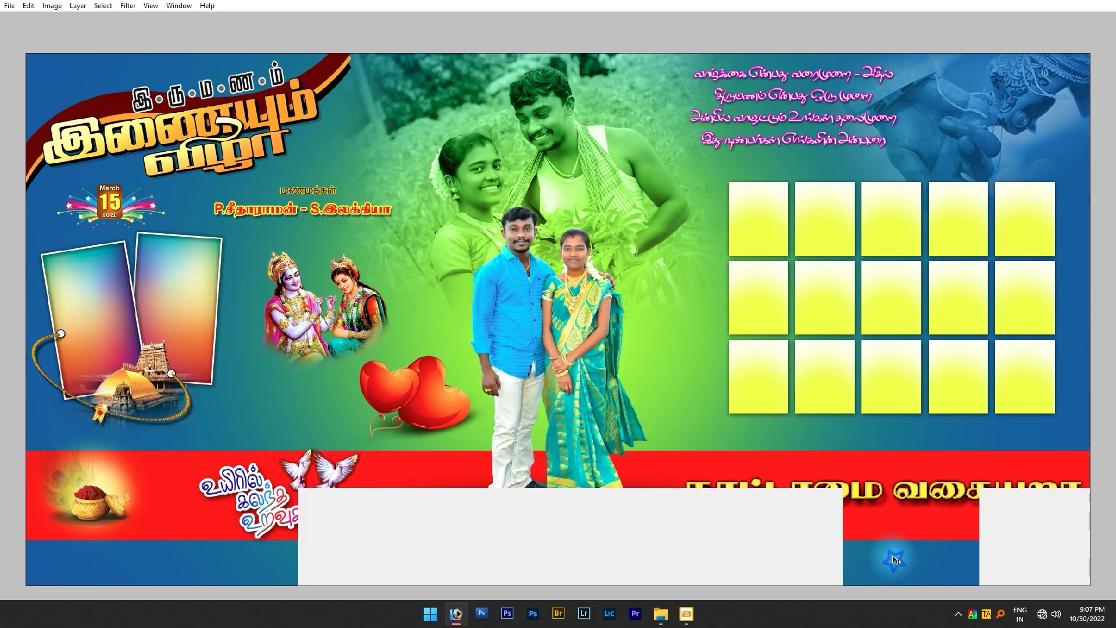
{"action": "key", "text": "ctrl+minus"}
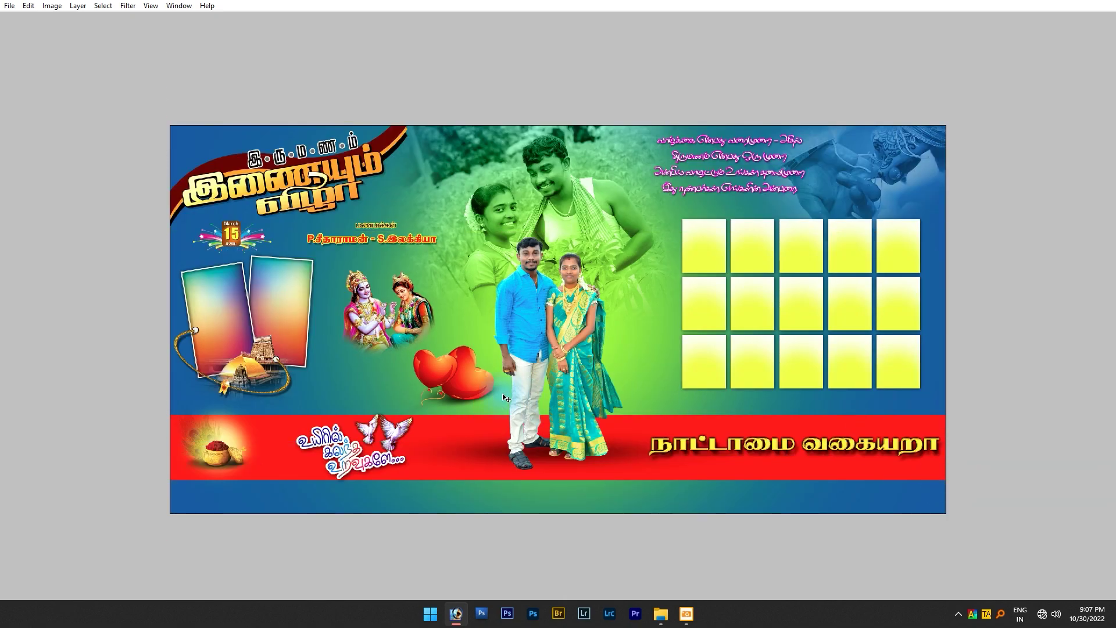
{"action": "left_click_drag", "start_coordinate": [878, 478], "coordinate": [882, 480]}
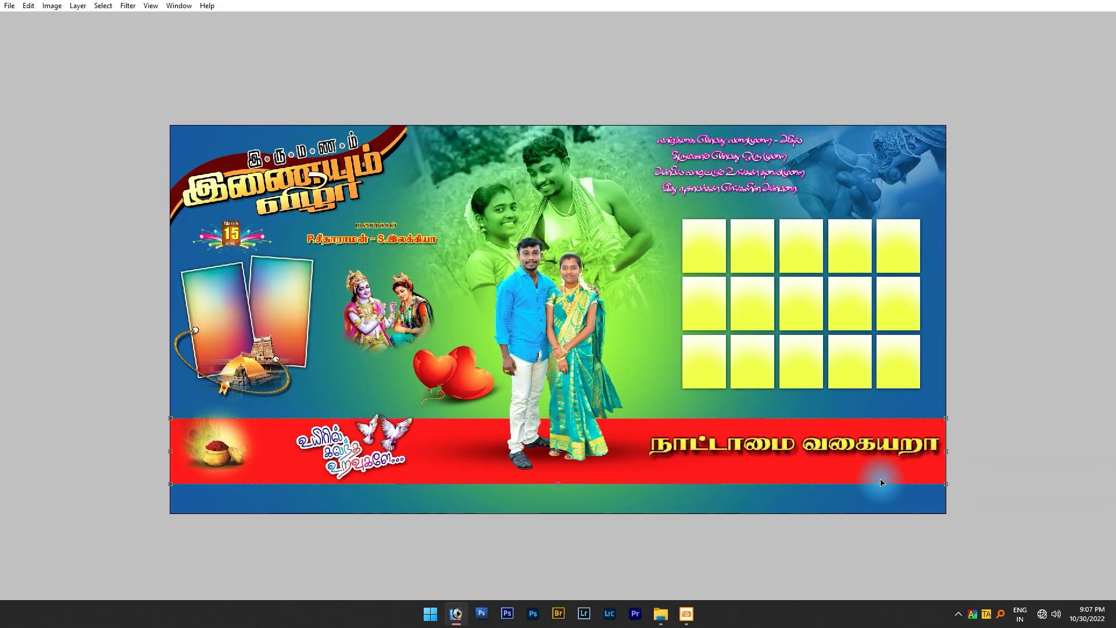
{"action": "left_click", "coordinate": [862, 452]}
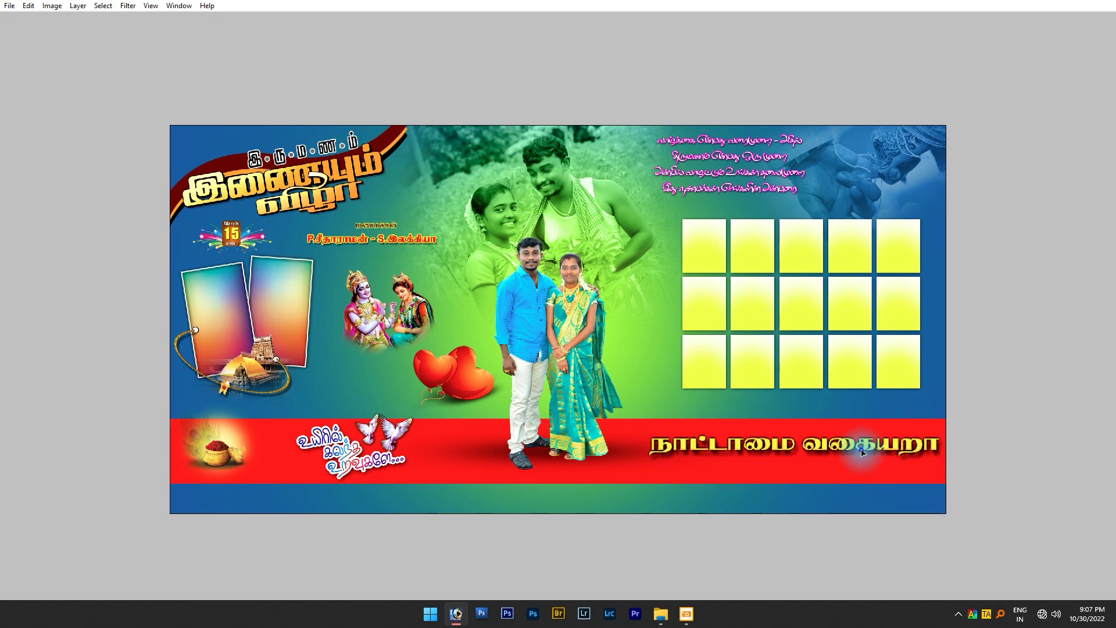
- Select all fifteen boxes of the yellow photo grid
{"action": "left_click", "coordinate": [902, 356]}
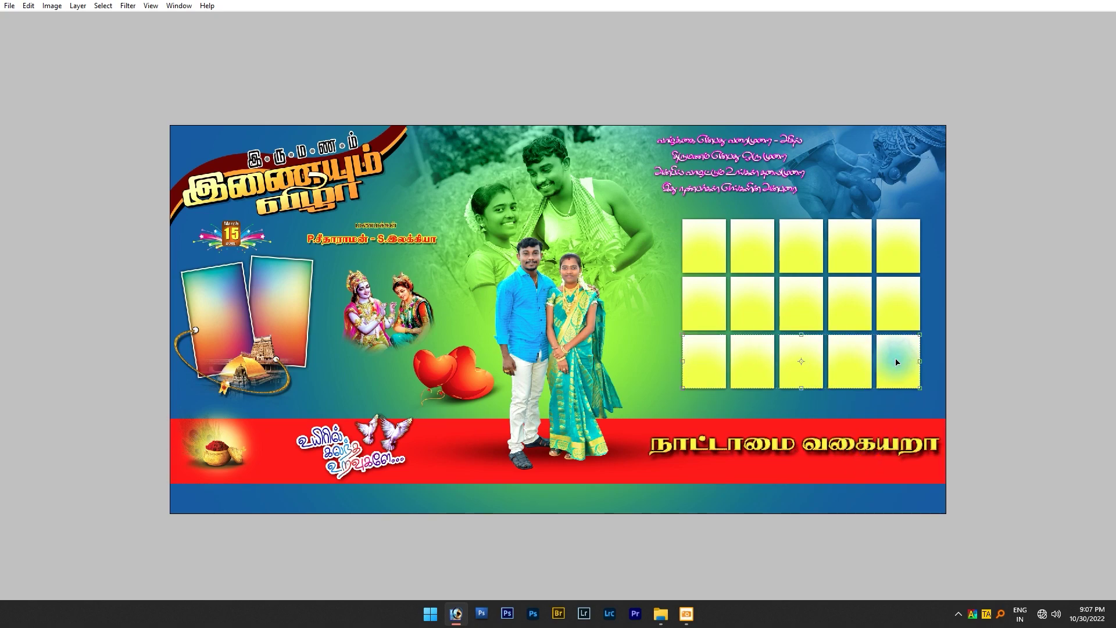
{"action": "left_click", "coordinate": [900, 317], "text": "shift"}
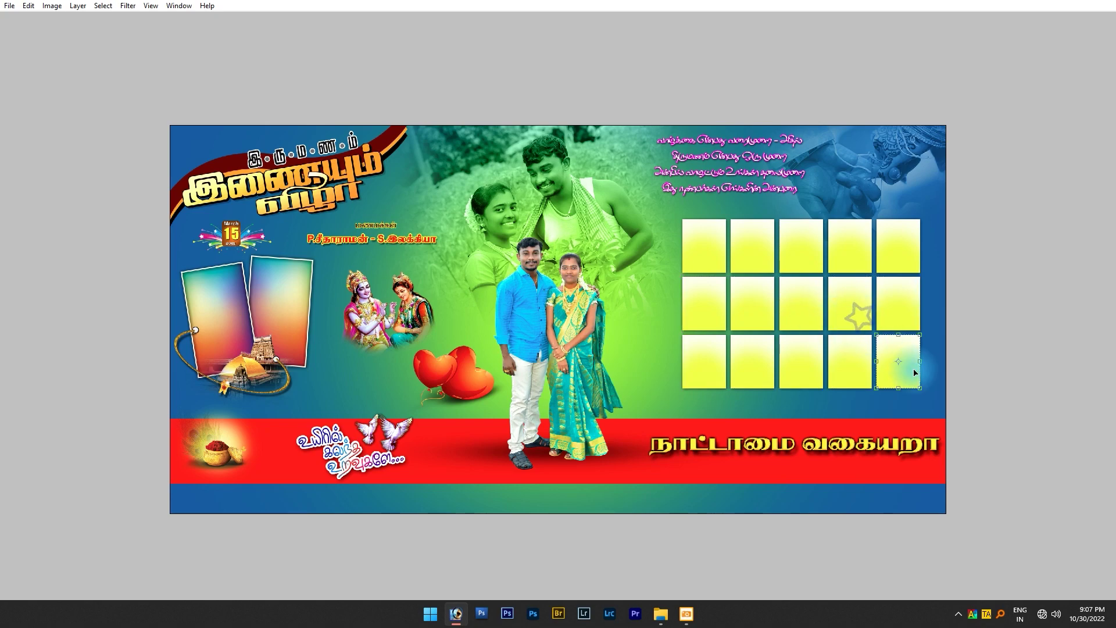
{"action": "left_click", "coordinate": [858, 370]}
{"action": "left_click", "coordinate": [892, 356]}
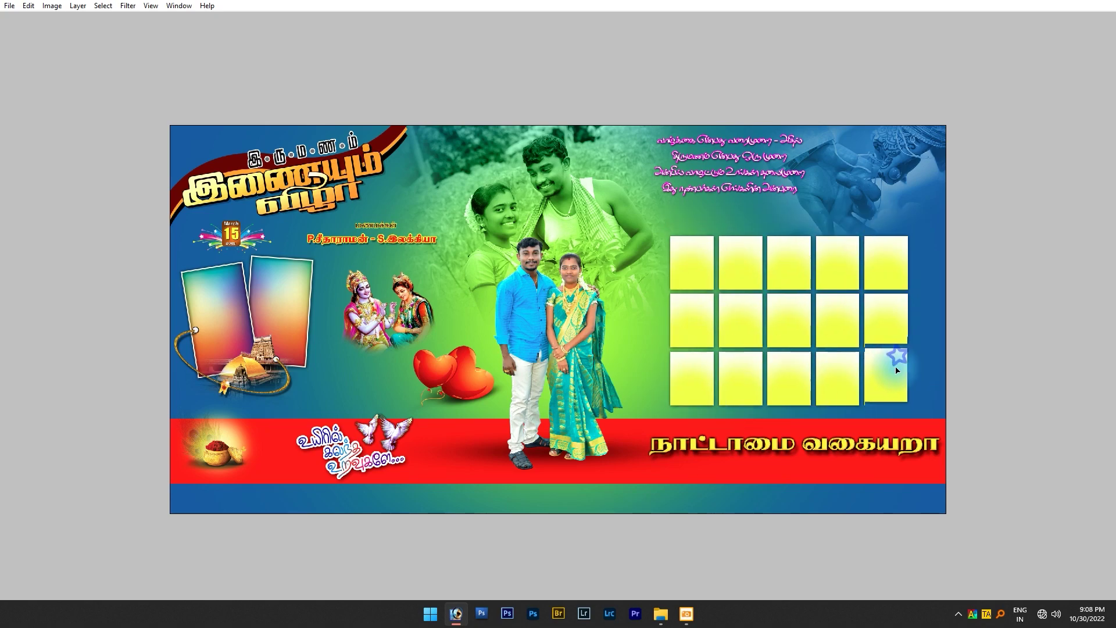
- Enlarge the photo-box grid, shift it slightly right, and lower the Tamil quote a little
{"action": "left_click_drag", "start_coordinate": [681, 396], "coordinate": [654, 409]}
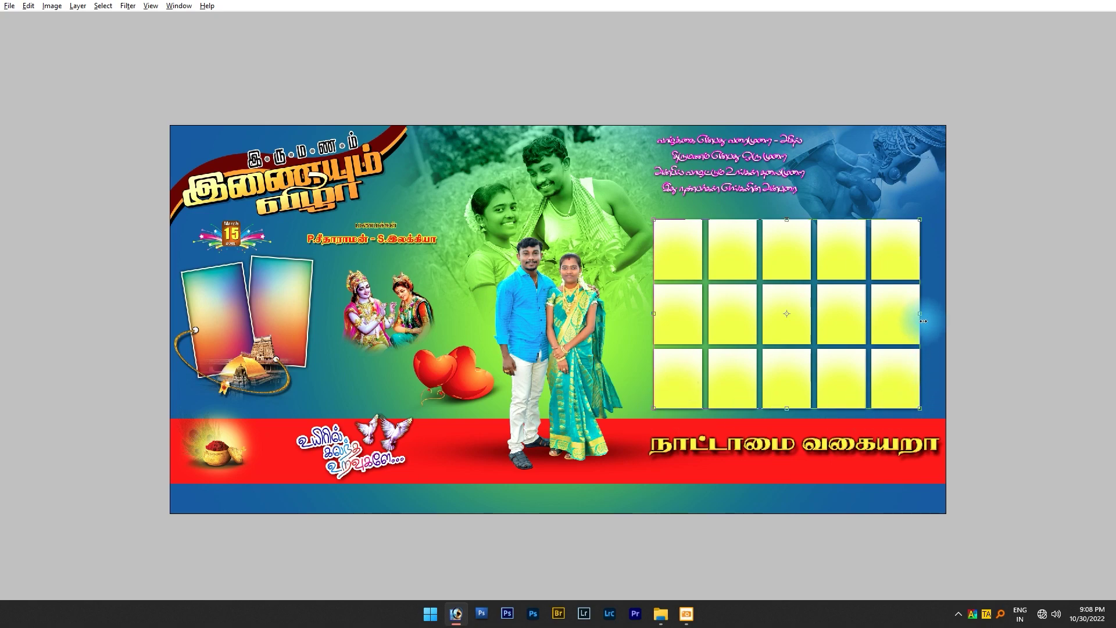
{"action": "left_click_drag", "start_coordinate": [922, 321], "coordinate": [927, 320]}
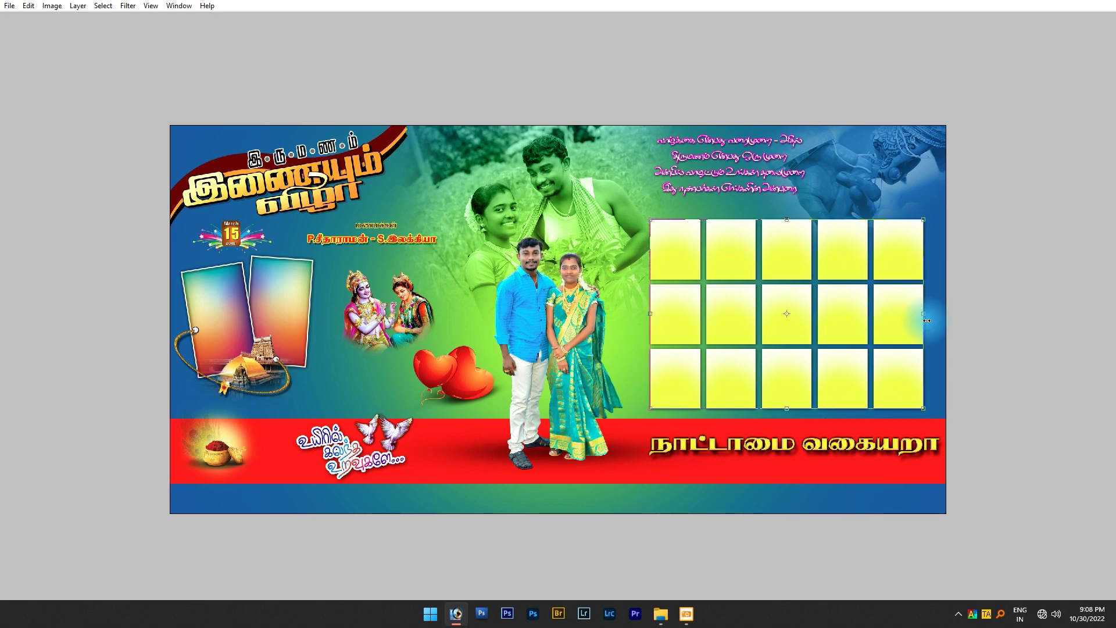
{"action": "left_click_drag", "start_coordinate": [839, 324], "coordinate": [845, 323]}
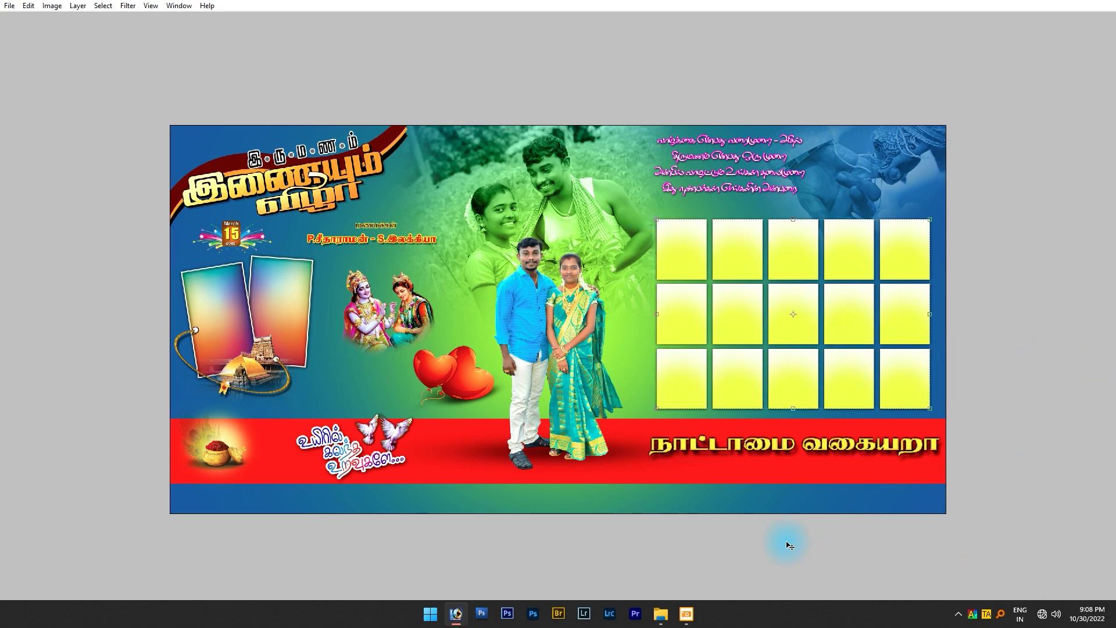
{"action": "left_click_drag", "start_coordinate": [746, 176], "coordinate": [742, 186]}
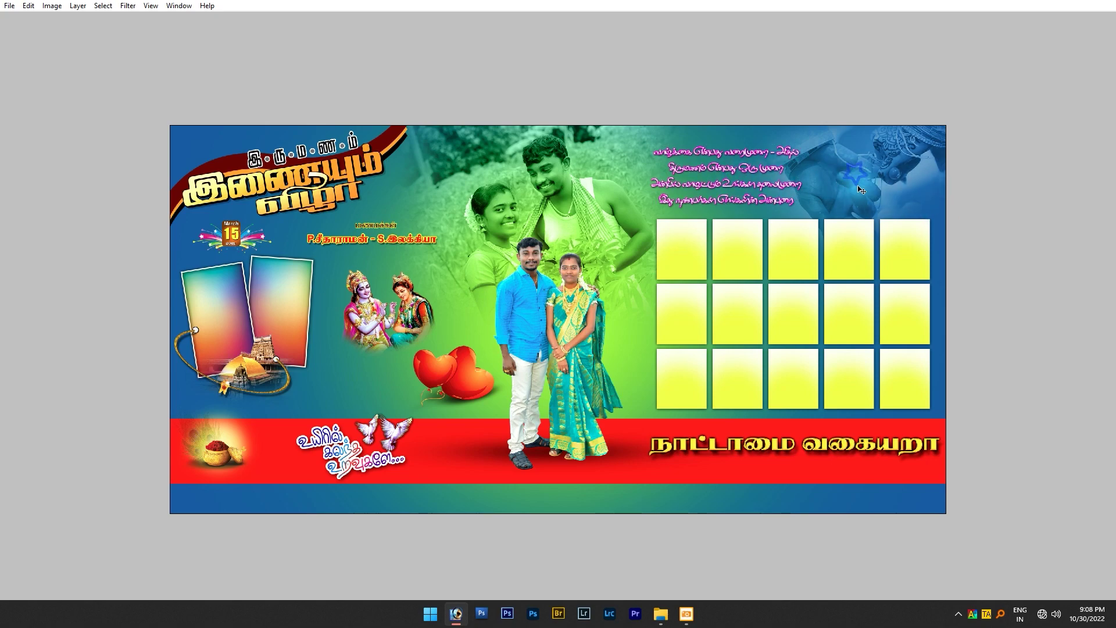
- Shrink the top-right joined-hands image slightly and raise it higher in the corner
{"action": "right_click", "coordinate": [871, 180]}
{"action": "left_click", "coordinate": [871, 181]}
{"action": "left_click_drag", "start_coordinate": [958, 228], "coordinate": [954, 222]}
{"action": "left_click_drag", "start_coordinate": [860, 187], "coordinate": [860, 180]}
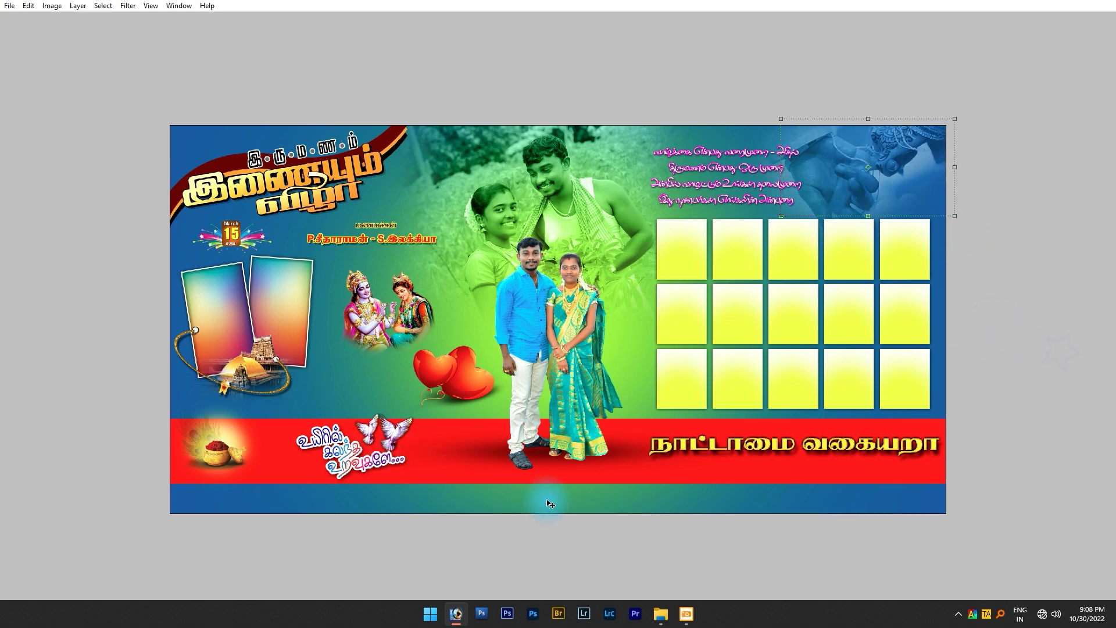
{"action": "left_click", "coordinate": [879, 533]}
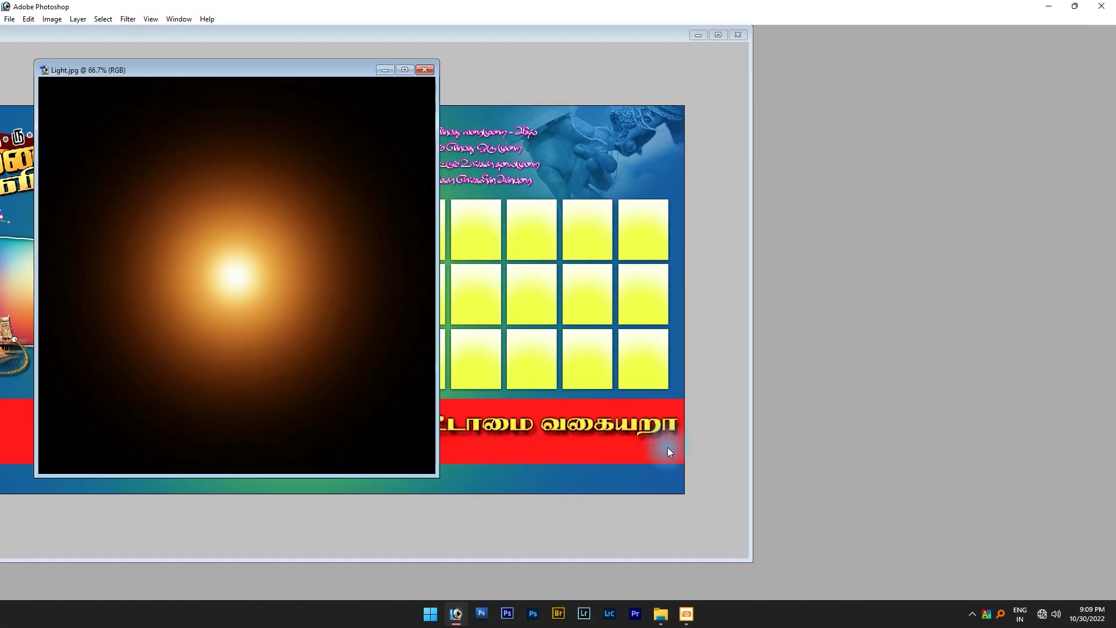
- Bring the Light.jpg glow into the poster in Screen blend mode, placed atop the couple photo
{"action": "left_click_drag", "start_coordinate": [360, 71], "coordinate": [1002, 138]}
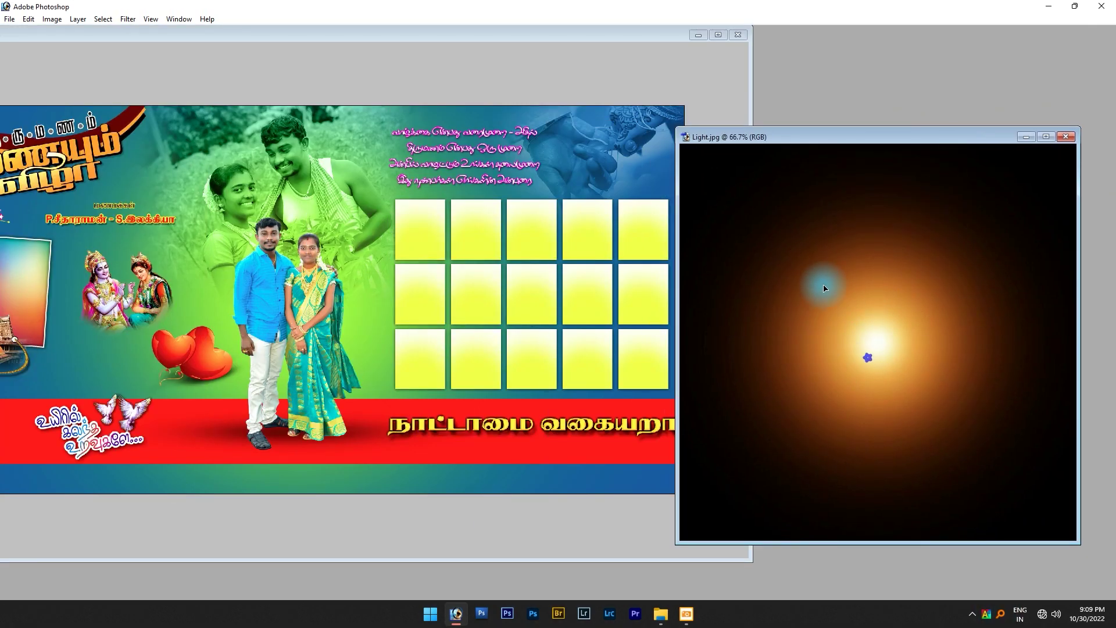
{"action": "left_click_drag", "start_coordinate": [818, 289], "coordinate": [596, 199]}
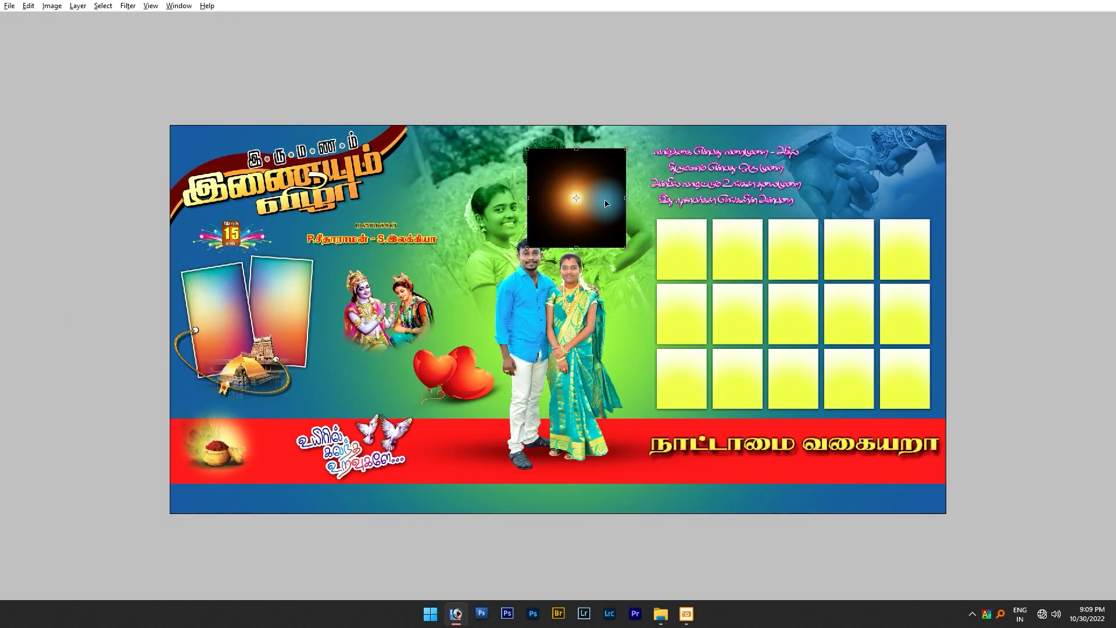
{"action": "key", "text": "Tab"}
{"action": "left_click", "coordinate": [953, 74]}
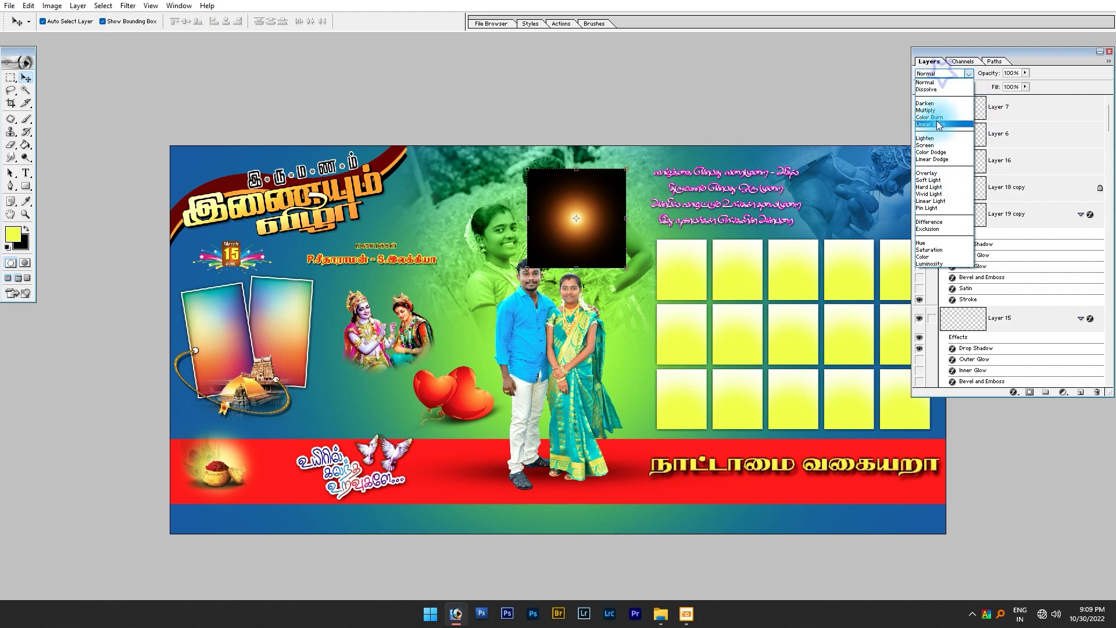
{"action": "left_click", "coordinate": [932, 145]}
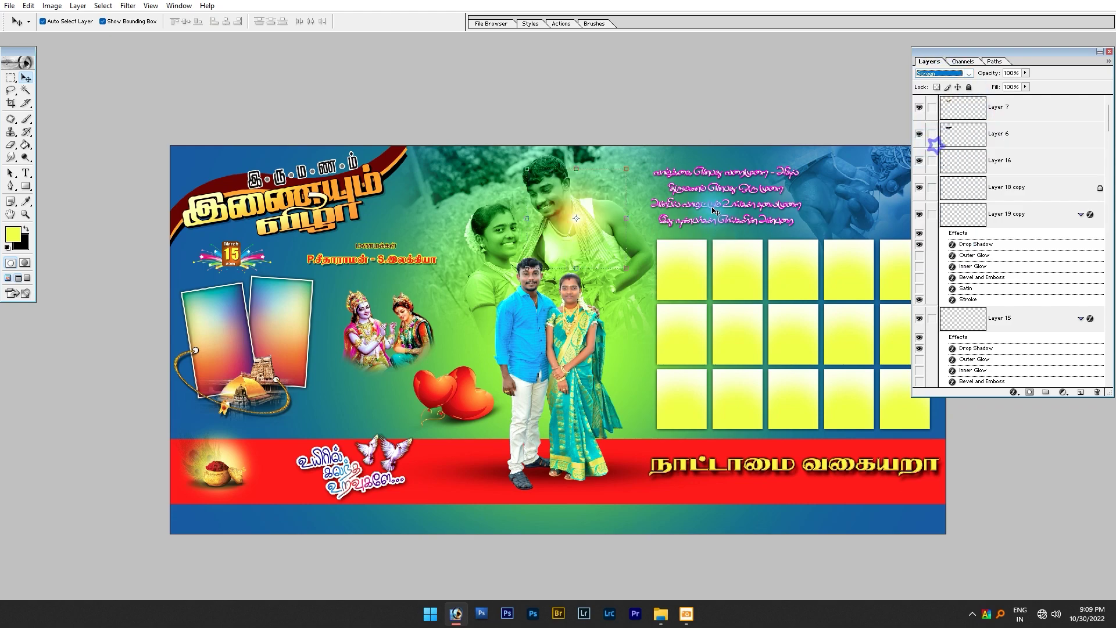
{"action": "mouse_move", "coordinate": [626, 173]}
{"action": "left_mouse_down"}
{"action": "mouse_move", "coordinate": [636, 163]}
{"action": "mouse_move", "coordinate": [644, 332]}
{"action": "mouse_move", "coordinate": [447, 184]}
{"action": "left_mouse_up"}
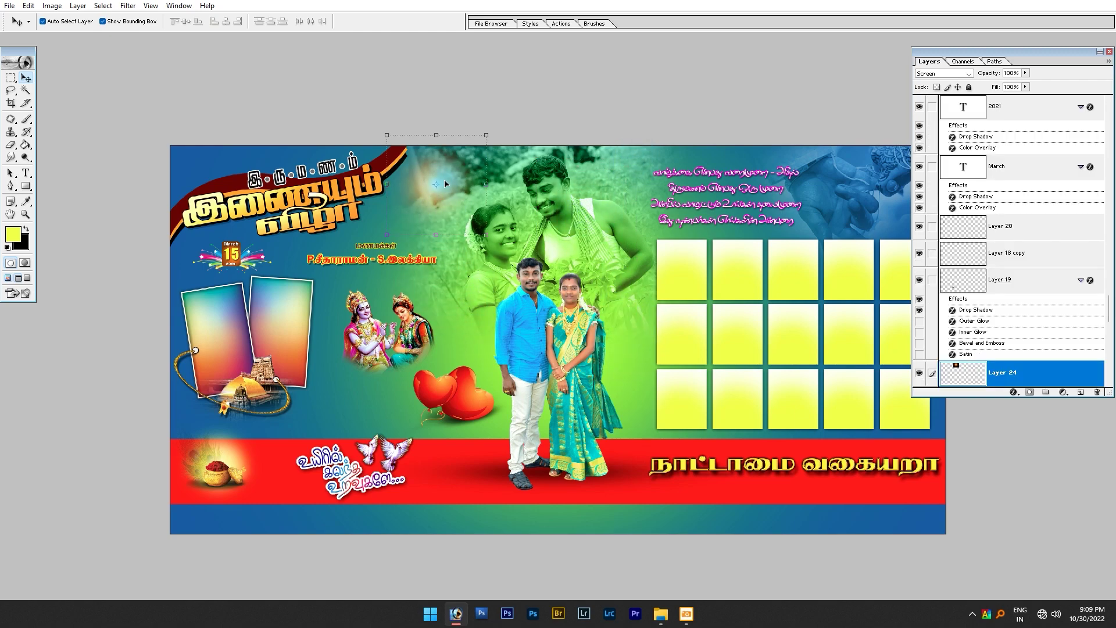
- Shift the glow's hue to a violet-blue tint with Hue/Saturation
{"action": "key", "text": "ctrl+u"}
{"action": "left_click_drag", "start_coordinate": [925, 413], "coordinate": [874, 417]}
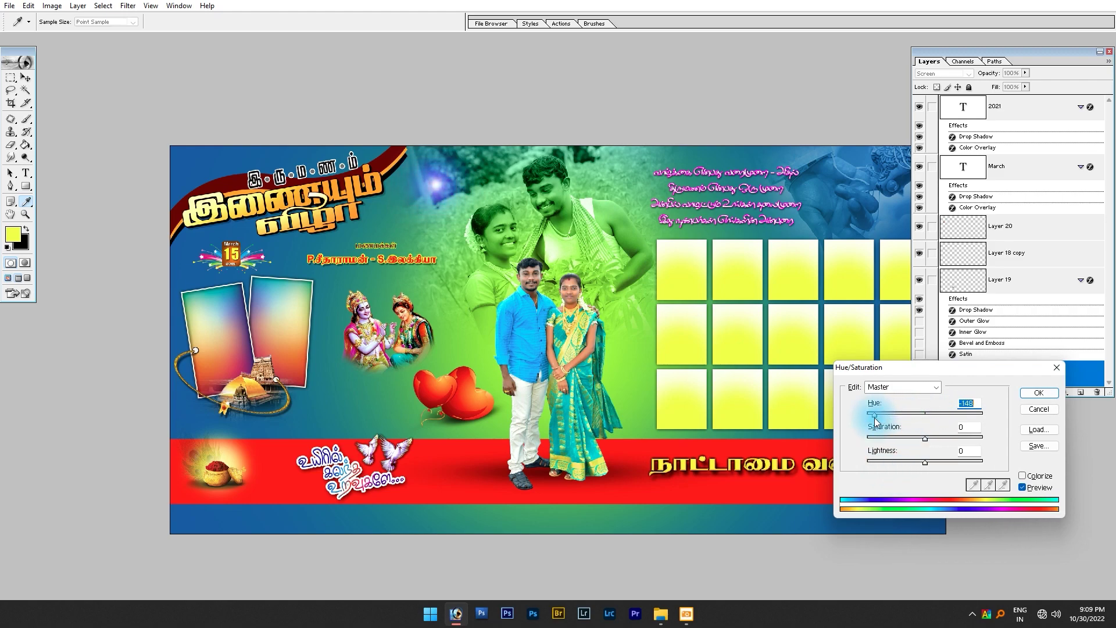
{"action": "key", "text": "Return"}
- Copy the glow to the top-right corner, enlarge it and lower it slightly
{"action": "key", "text": "ctrl+t"}
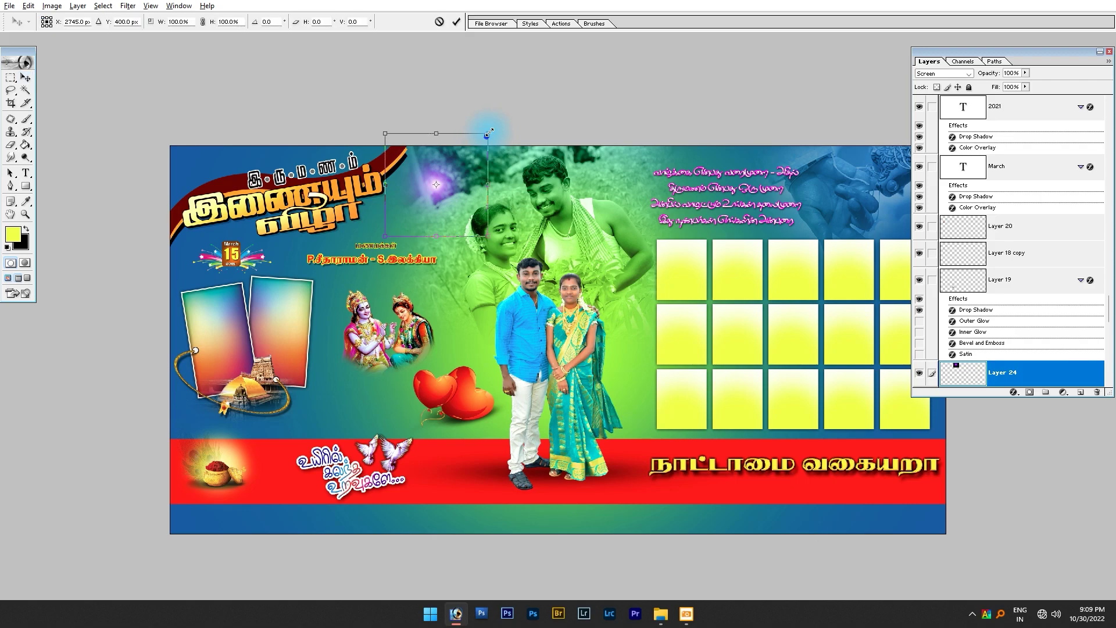
{"action": "key", "text": "Tab"}
{"action": "mouse_move", "coordinate": [442, 192]}
{"action": "left_mouse_down"}
{"action": "mouse_move", "coordinate": [438, 173]}
{"action": "mouse_move", "coordinate": [909, 175]}
{"action": "left_mouse_up"}
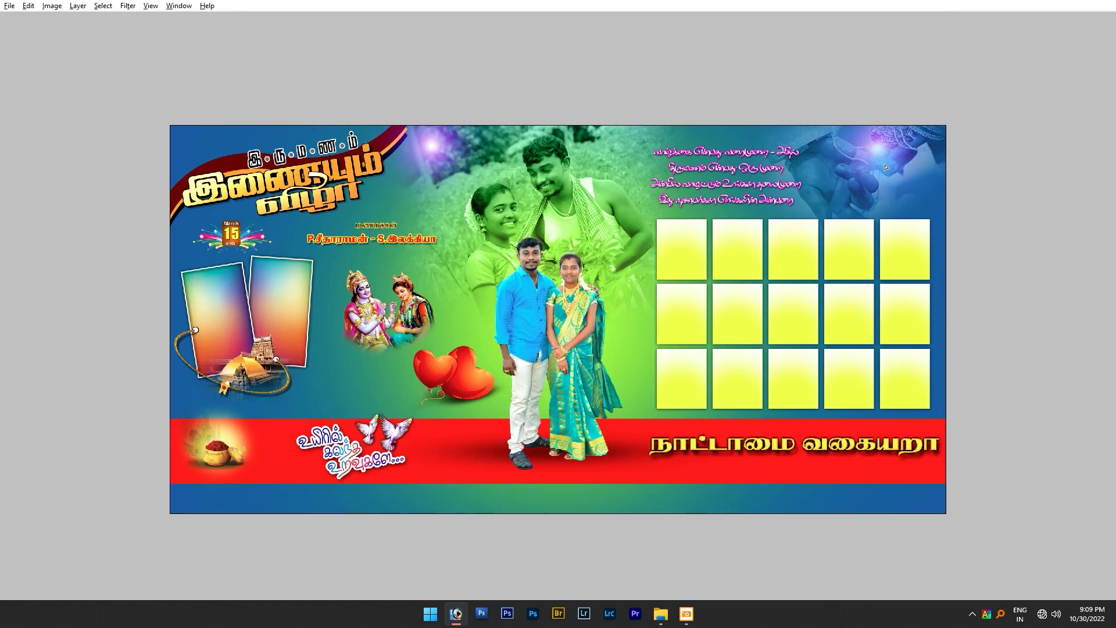
{"action": "key", "text": "ctrl+t"}
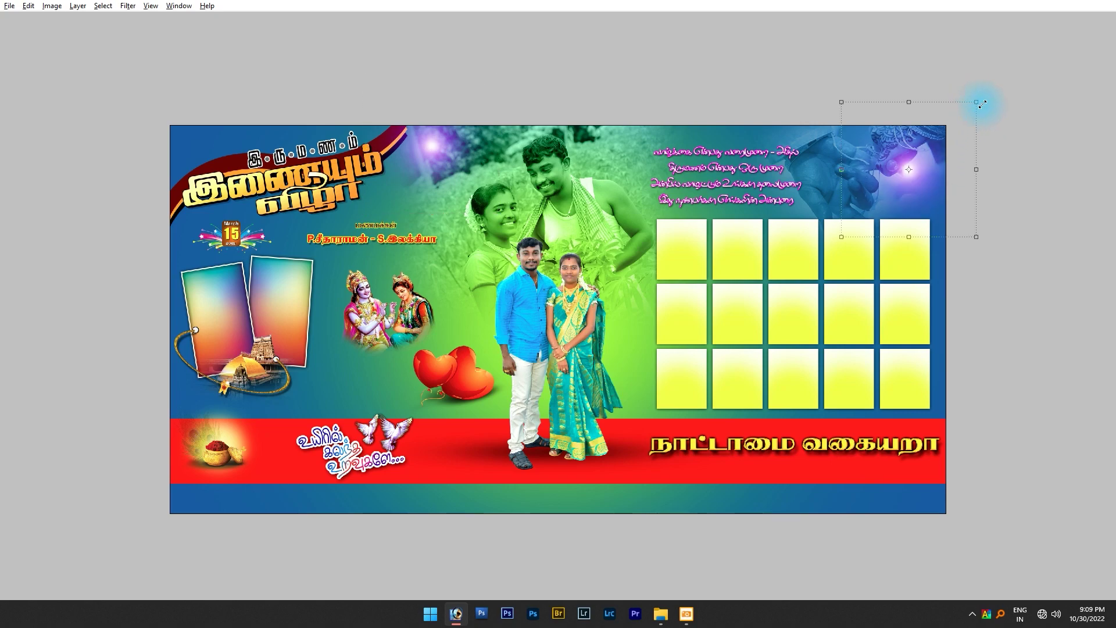
{"action": "left_click_drag", "start_coordinate": [981, 104], "coordinate": [1013, 69]}
{"action": "left_click_drag", "start_coordinate": [941, 205], "coordinate": [943, 220]}
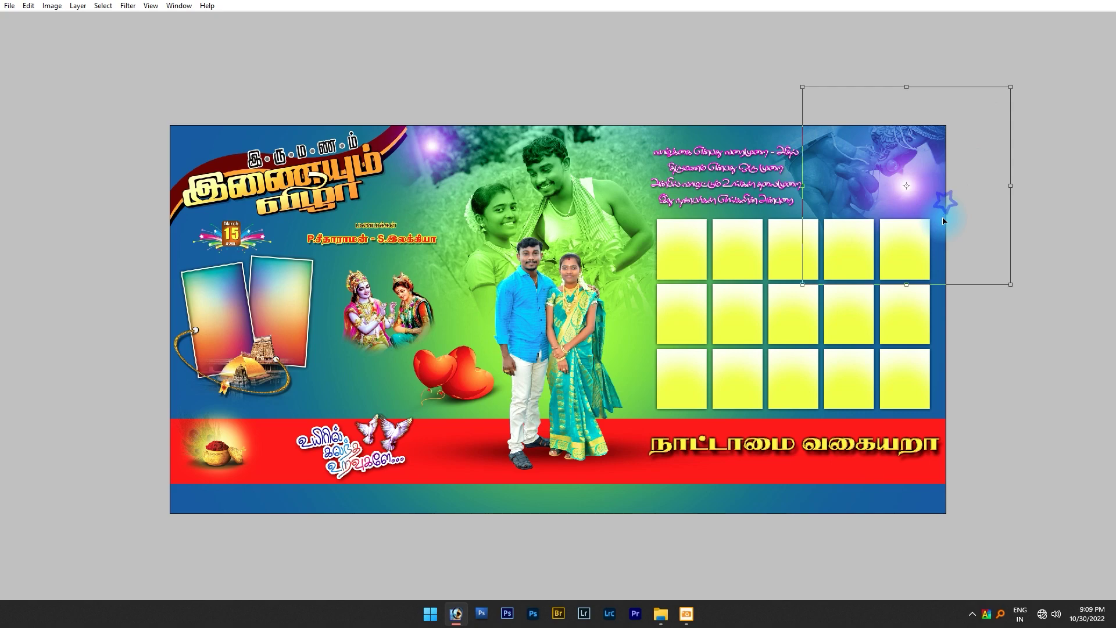
{"action": "left_click", "coordinate": [1061, 412]}
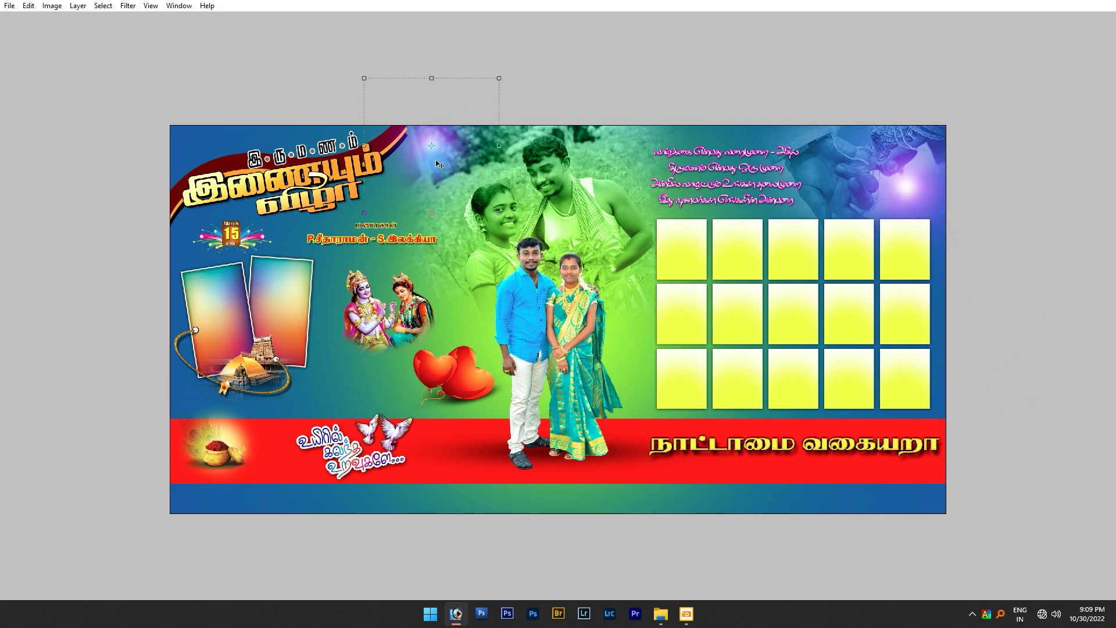
- Place another glow copy over the temple and shift the frames-and-temple group right and down
{"action": "left_click_drag", "start_coordinate": [448, 151], "coordinate": [260, 379]}
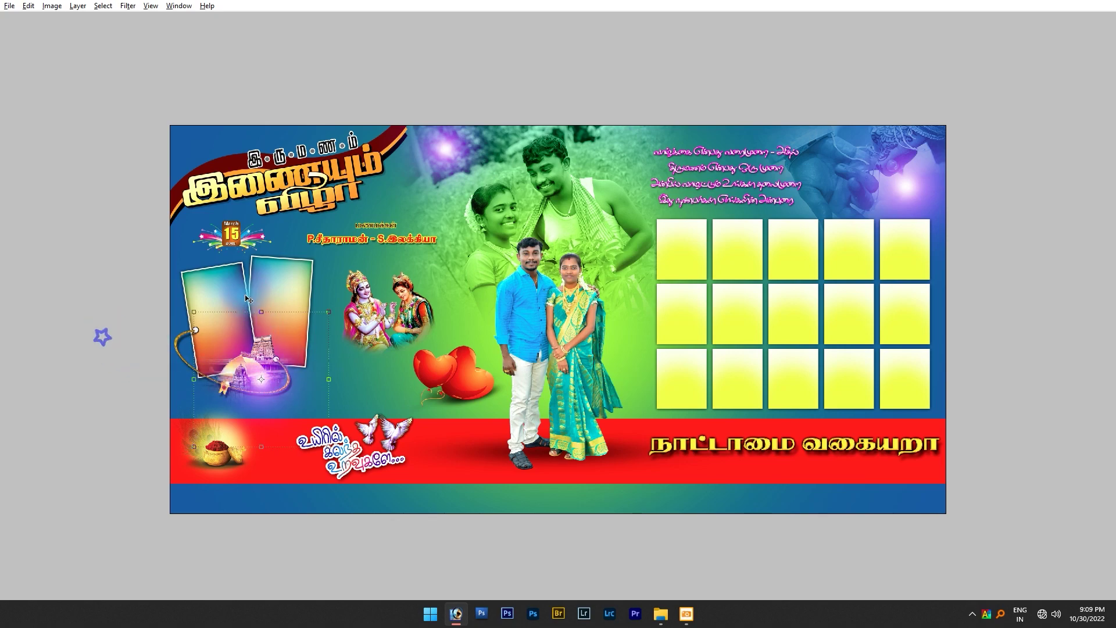
{"action": "key", "text": "ctrl+t"}
{"action": "key", "text": "Return"}
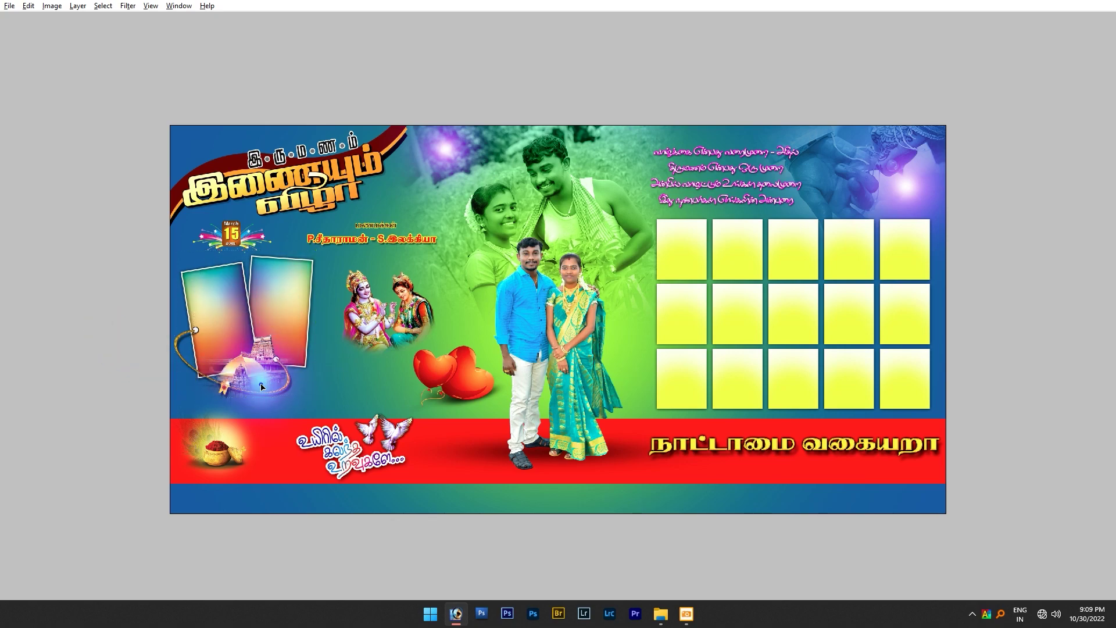
{"action": "left_click_drag", "start_coordinate": [254, 382], "coordinate": [268, 393]}
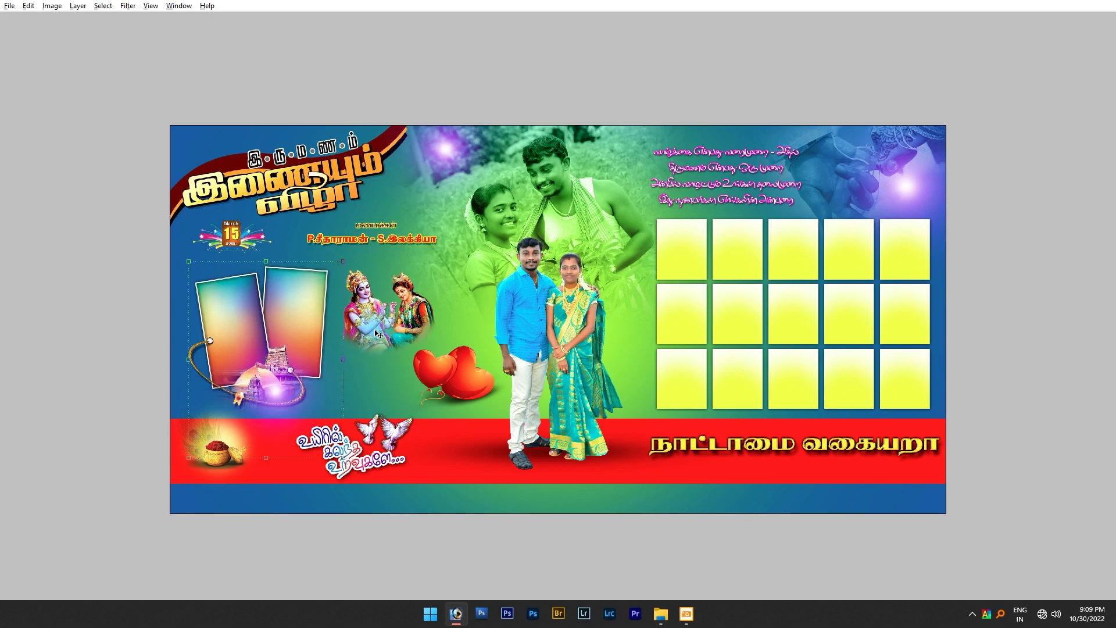
{"action": "key", "text": "ctrl+plus"}
{"action": "key", "text": "ctrl+plus"}
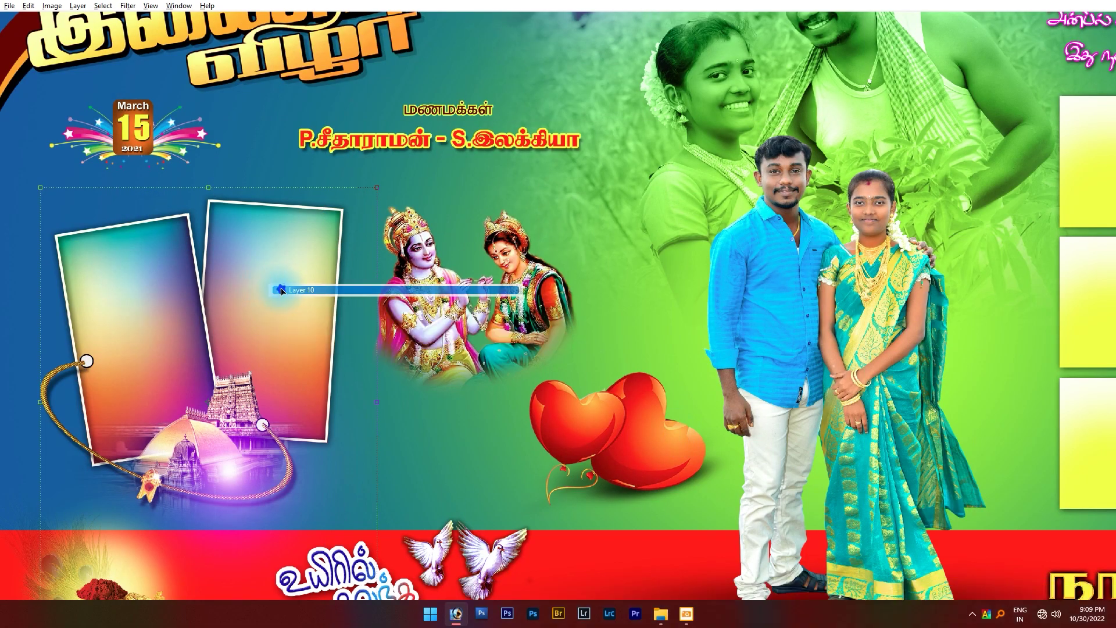
{"action": "key", "text": "ctrl+0"}
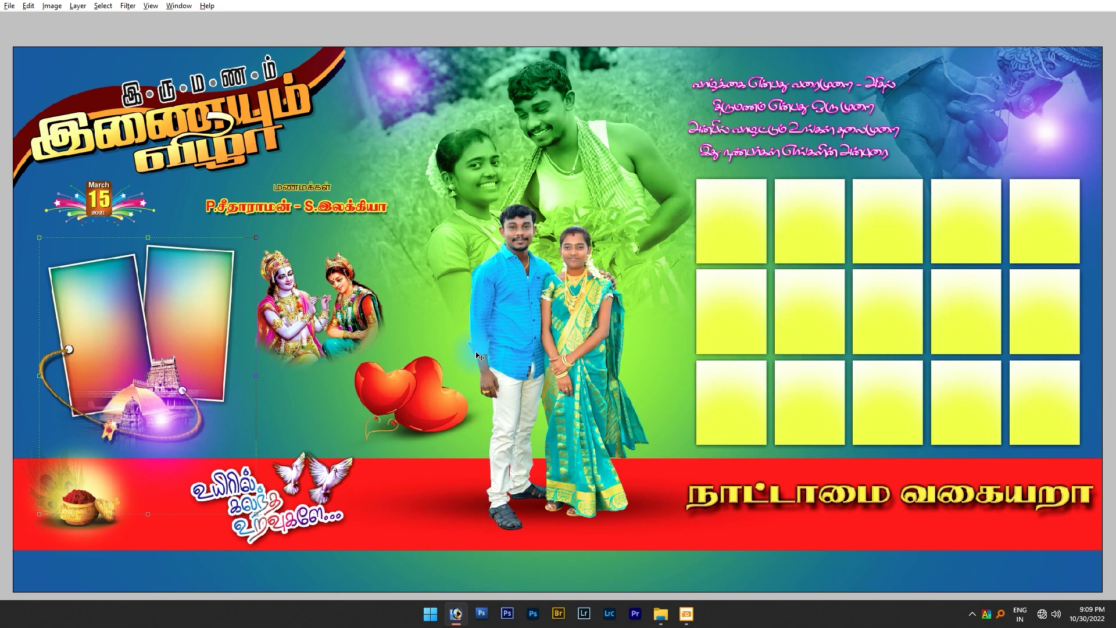
{"action": "key", "text": "alt+Tab"}
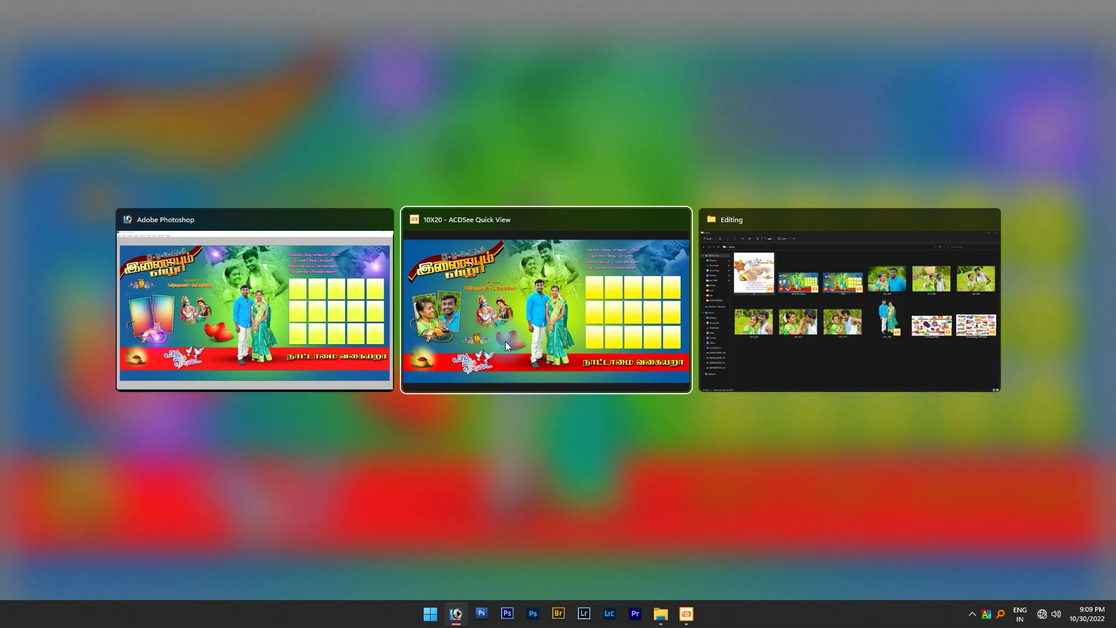